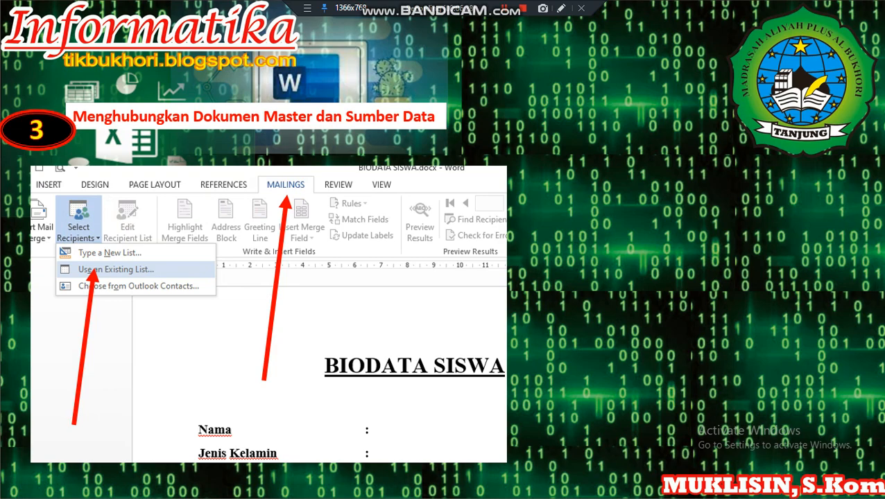
Advance the step-3 slide to show the Select Data Source screenshot listing sumber_data.xlsx.
left_click(426, 259)
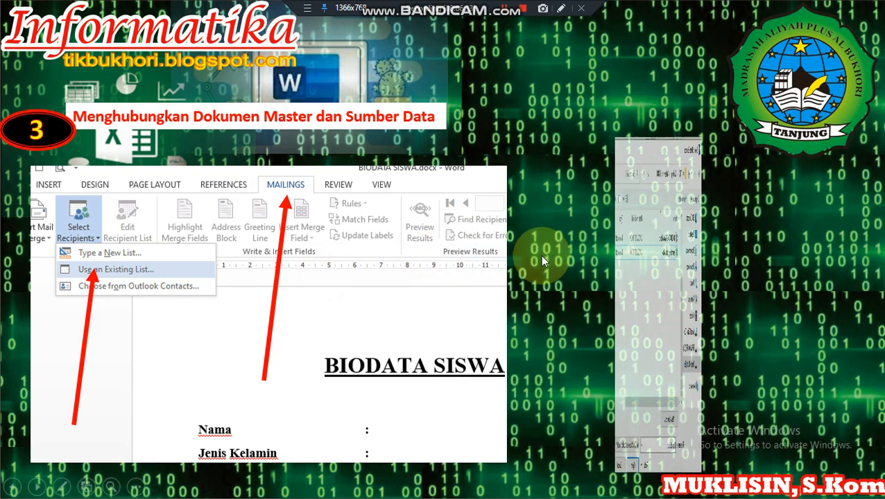
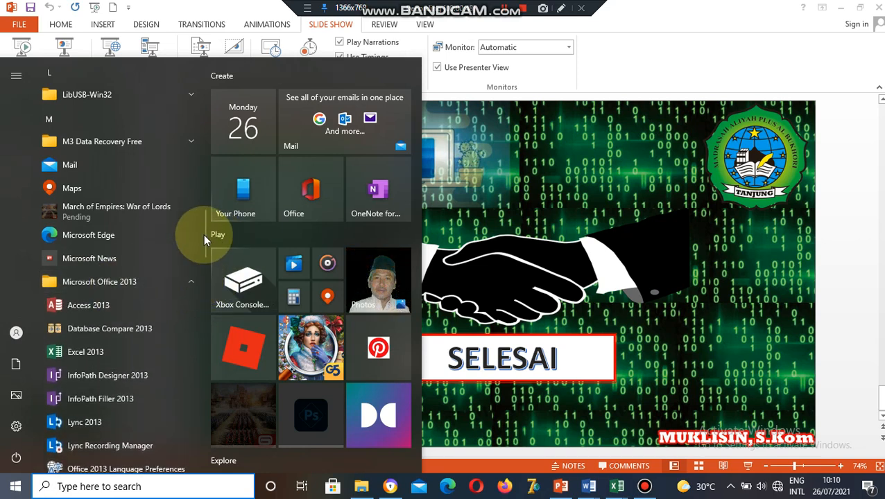
Scroll the Start menu app list to Microsoft Office 2013 and launch Word 2013.
left_click_drag(203, 235, 205, 248)
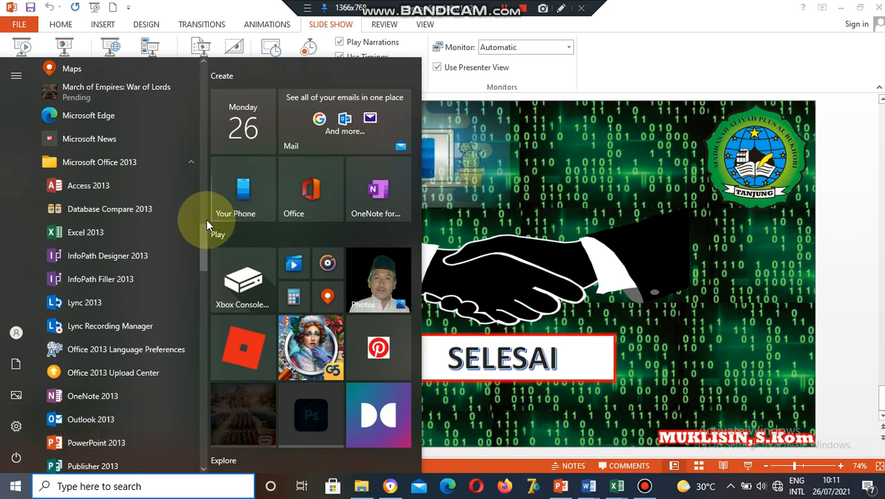
left_click_drag(207, 231, 203, 266)
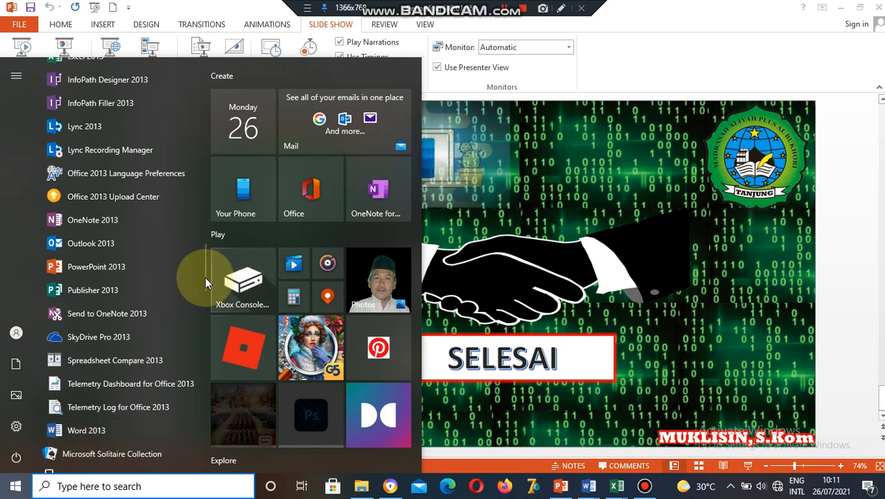
left_click_drag(205, 277, 204, 256)
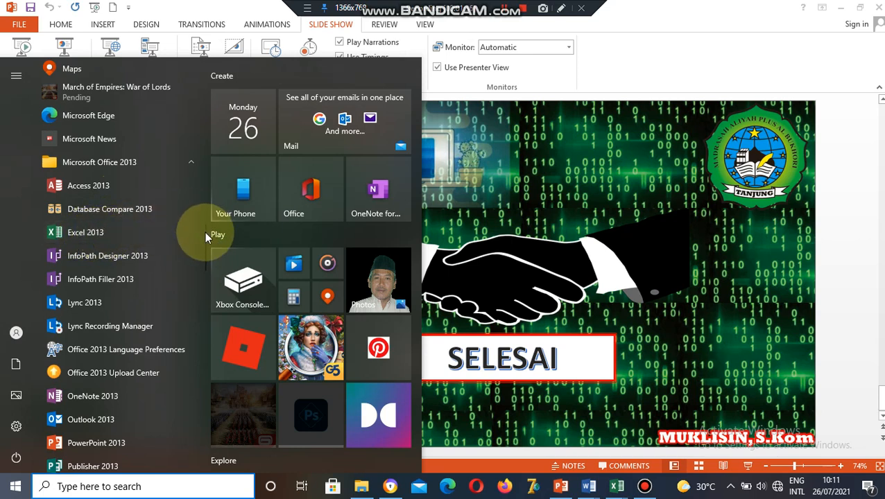
left_click_drag(204, 232, 202, 263)
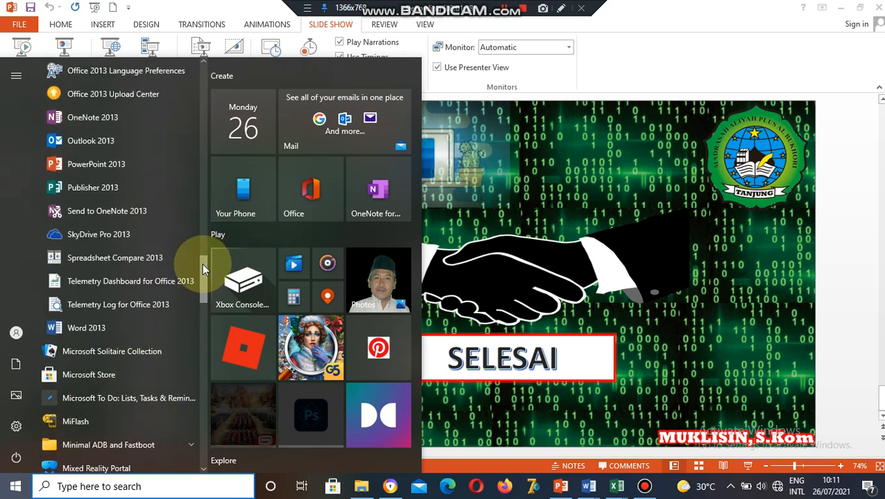
left_click(102, 327)
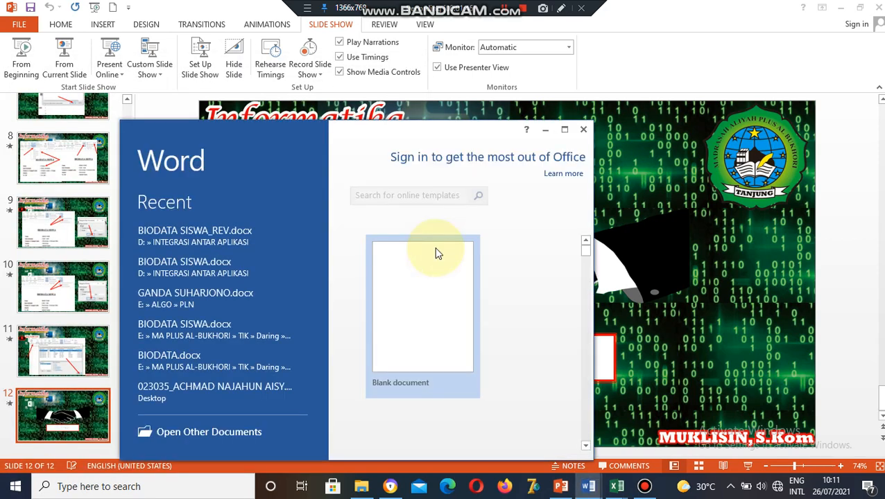
Start a maximized blank document and type the title BIODATA SISWA.
left_click(416, 291)
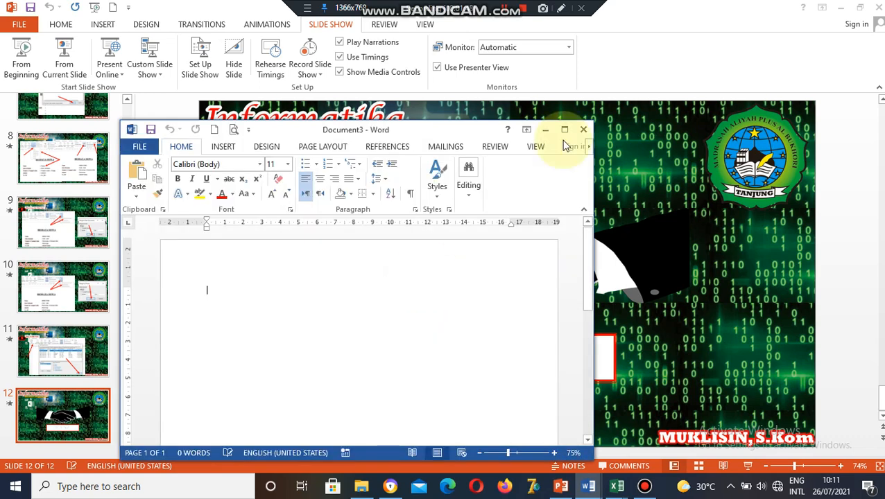
left_click(564, 131)
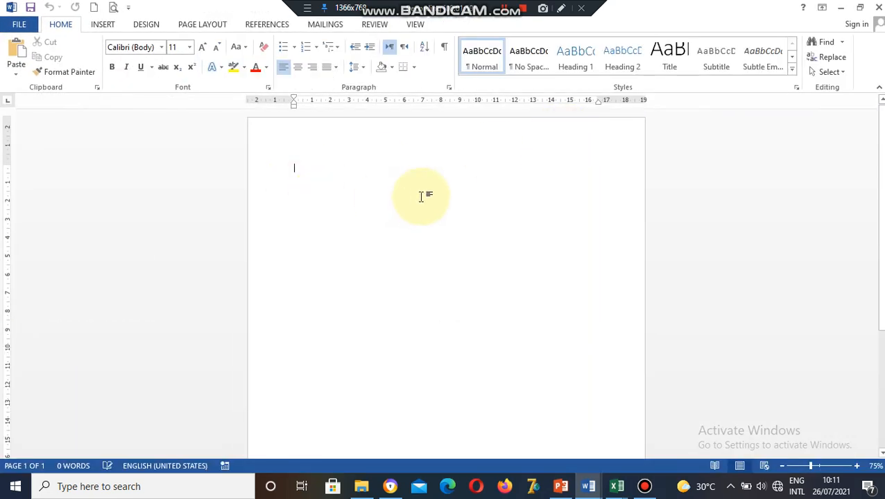
type("BIODATA SISWA")
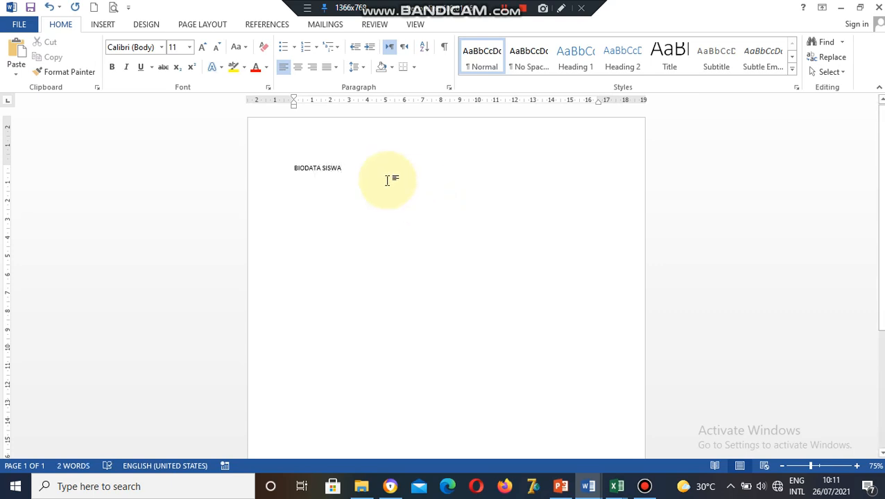
Make the title centred, bold, underlined and 18 pt.
left_click(278, 165)
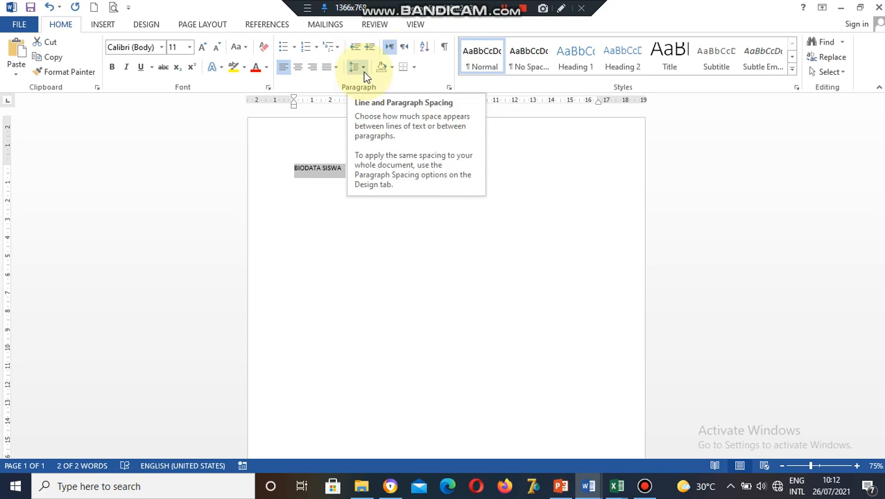
left_click(299, 67)
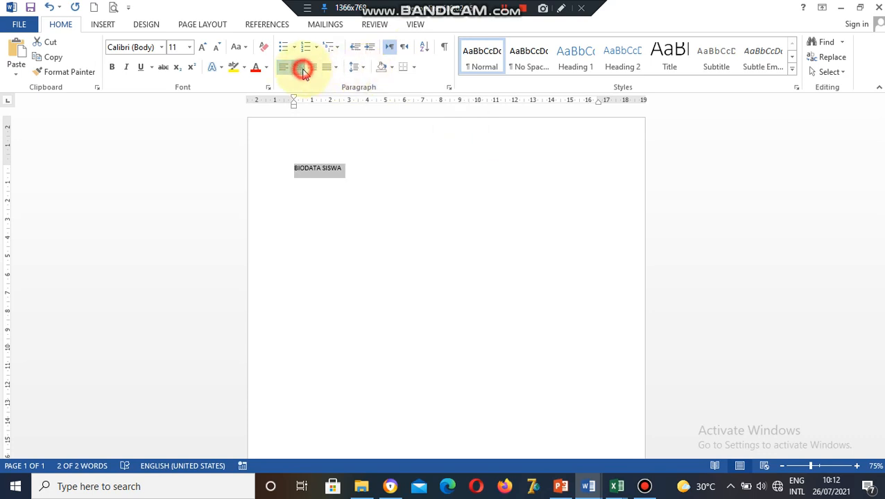
left_click(188, 50)
left_click(172, 138)
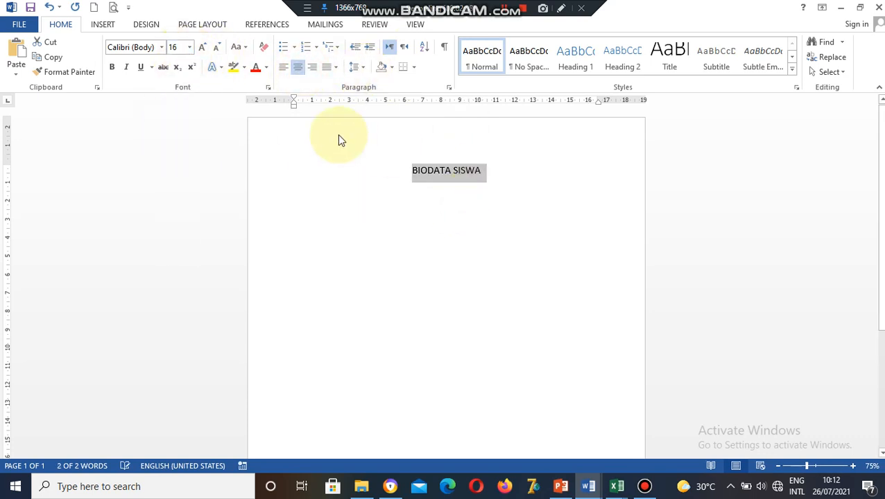
left_click(113, 70)
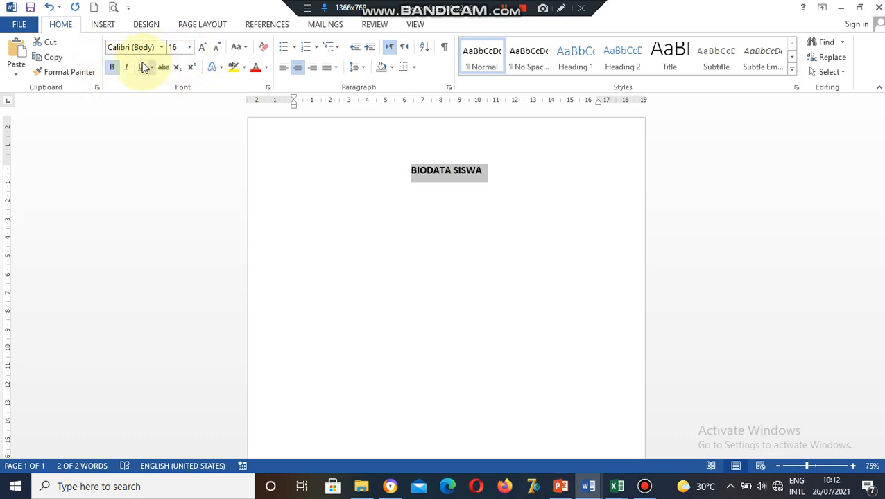
left_click(140, 67)
left_click(188, 48)
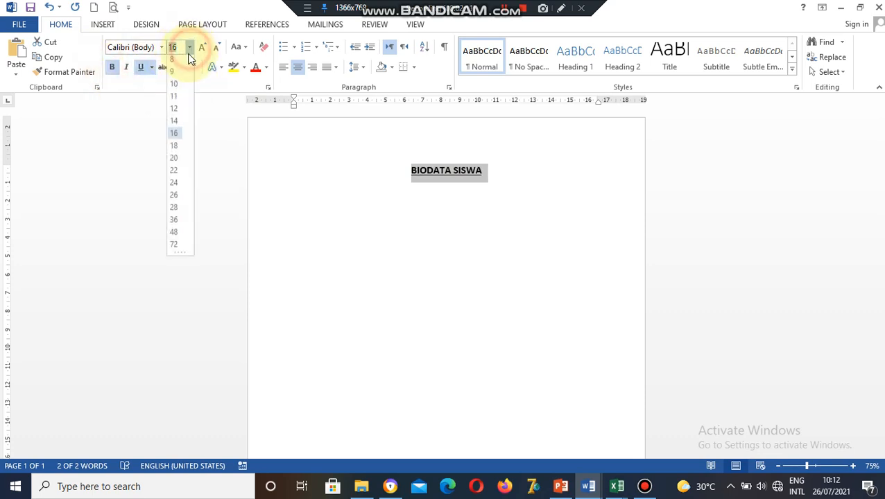
left_click(174, 145)
Add a new left-aligned, non-underlined line below the title.
left_click(515, 171)
key("Return")
key("Return")
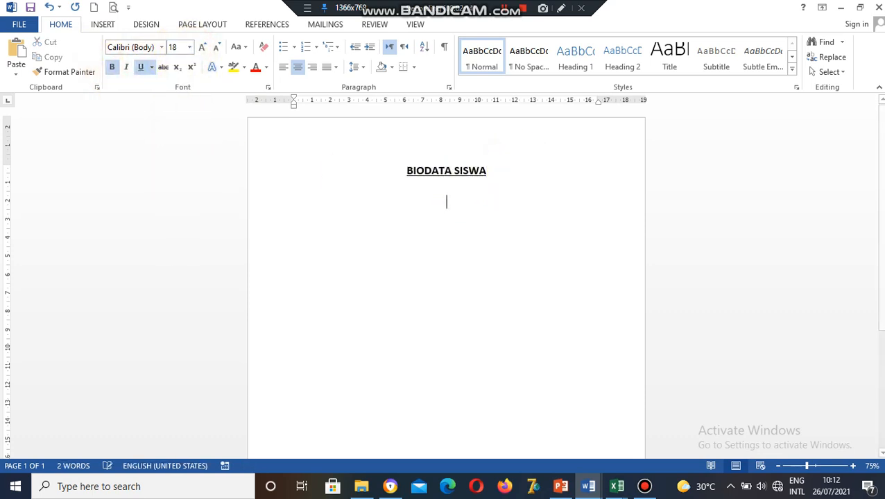
left_click(284, 67)
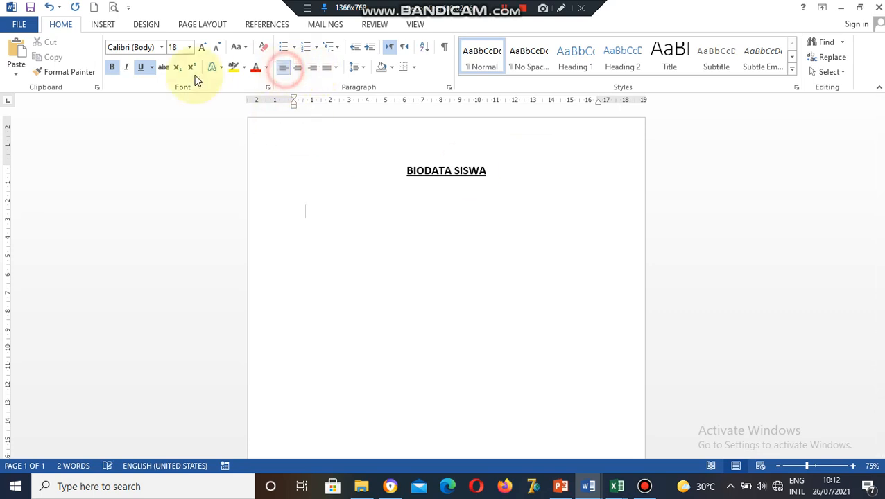
left_click(141, 67)
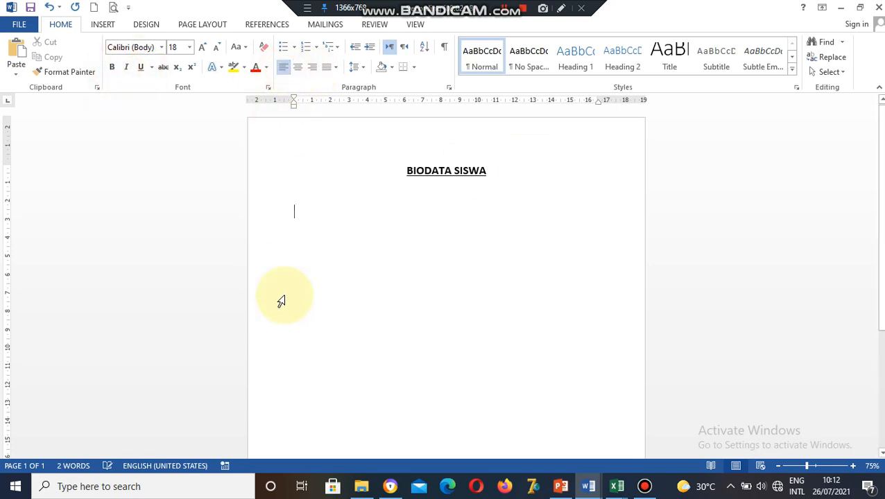
Type the labels NAMA, JENIS KELAMIN, TEMPAT & TANGGAL LAHIR, followed by tabs and colons.
type("NAMA")
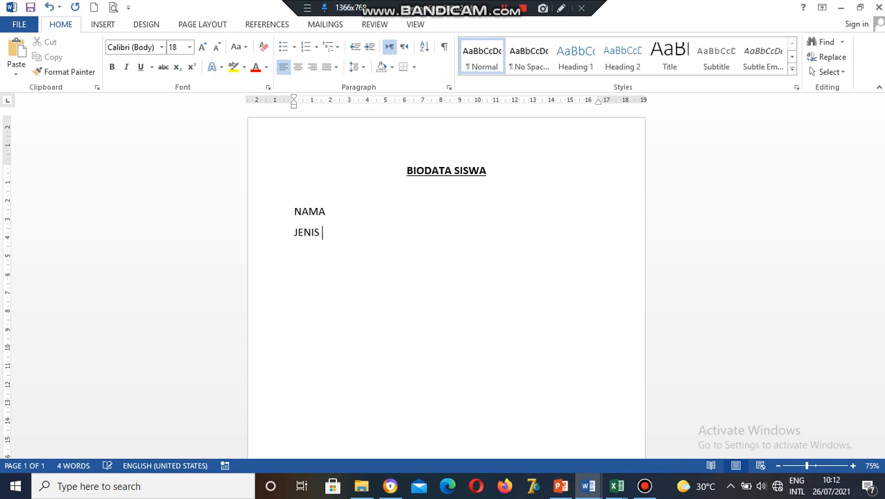
type("KELAMIN")
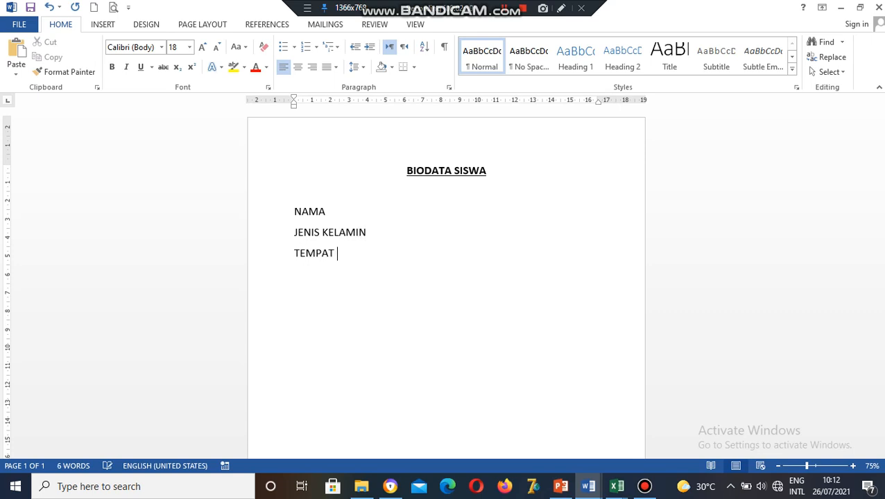
type("A")
key("BackSpace")
key("BackSpace")
key("BackSpace")
type("NGGAL LAHIR")
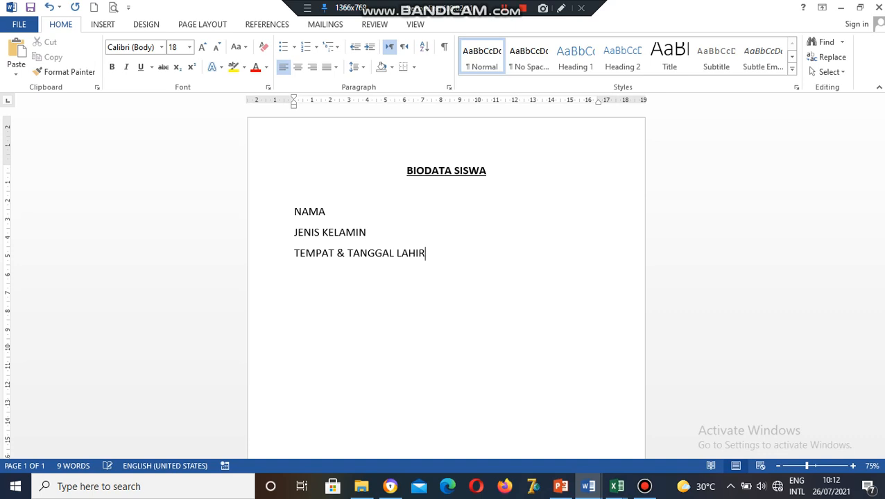
left_click(356, 212)
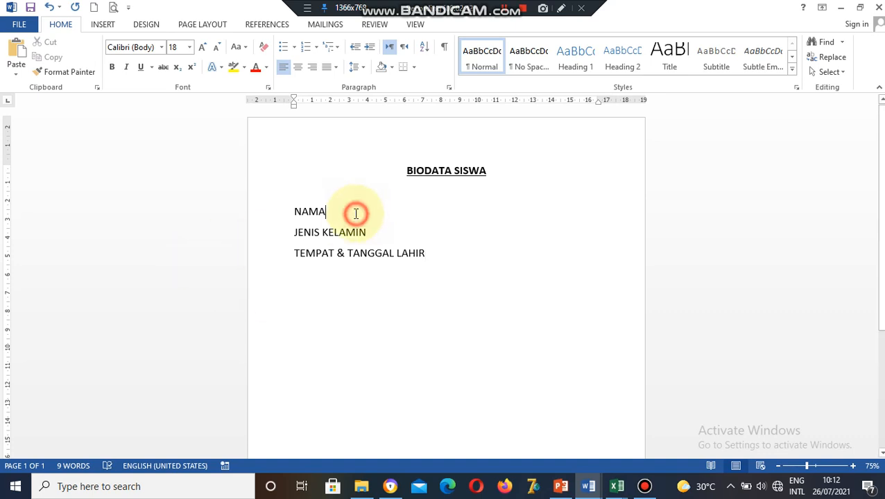
key("Tab")
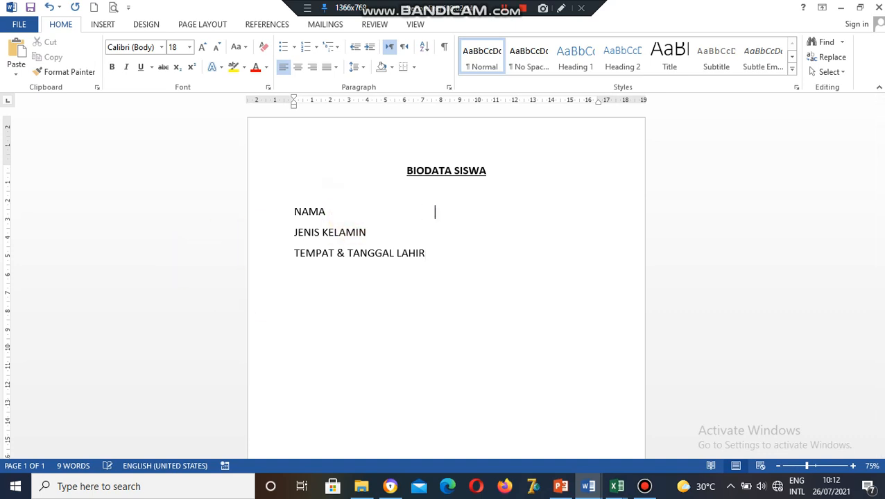
type(":")
left_click(385, 234)
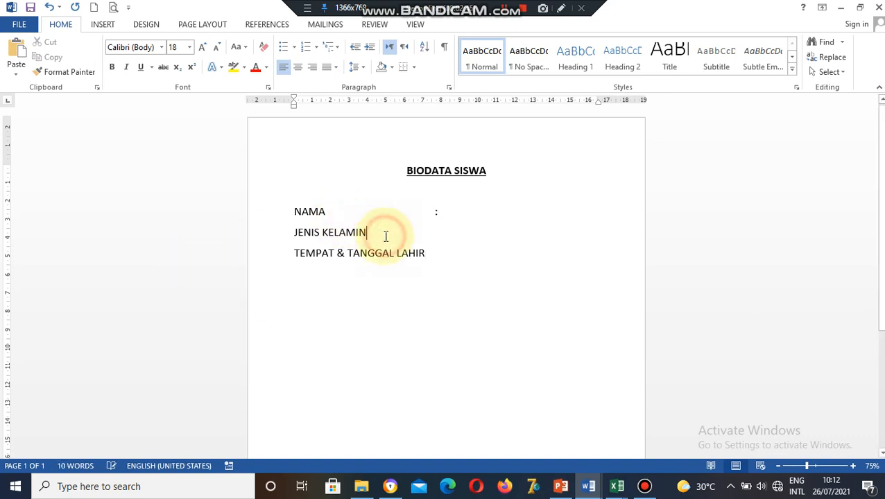
key("Tab")
key("Tab")
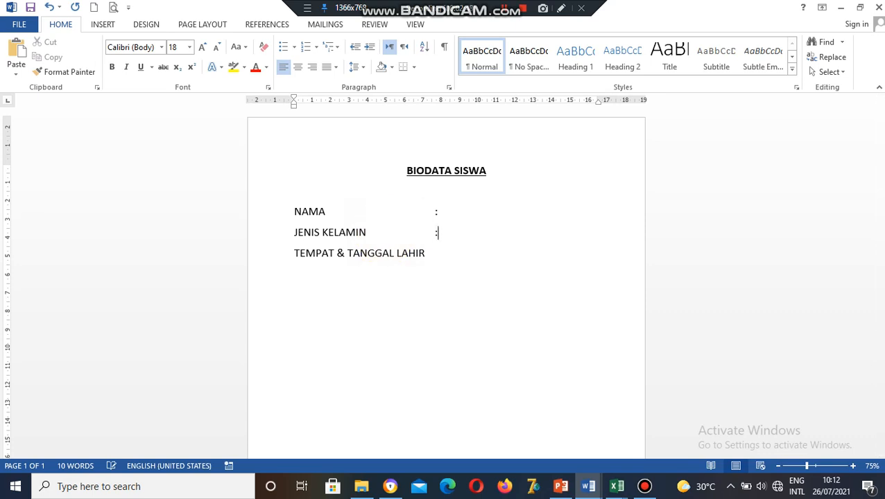
left_click(426, 253)
key("Tab")
Set the three label lines in bold Times New Roman.
left_click_drag(291, 209, 445, 256)
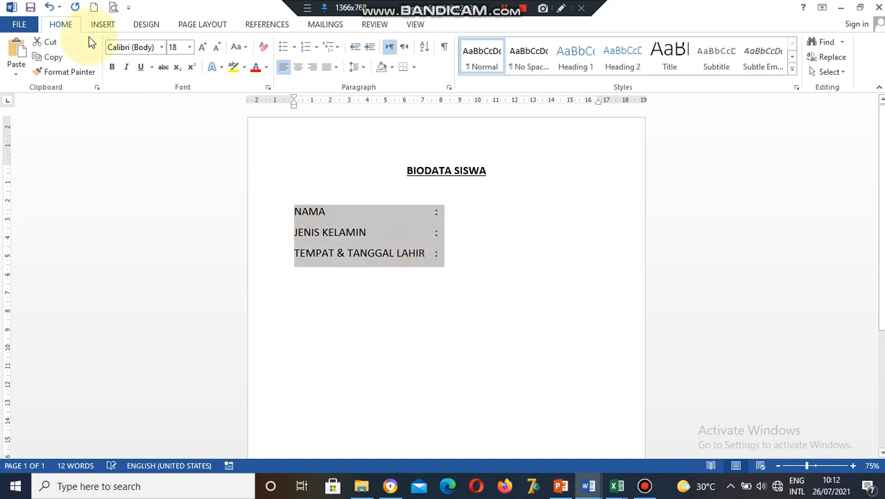
left_click(161, 51)
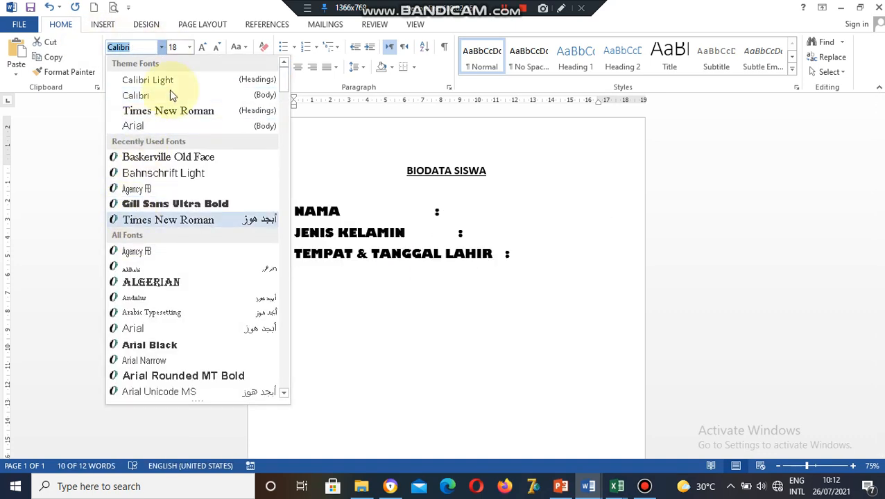
left_click(170, 110)
left_click(112, 68)
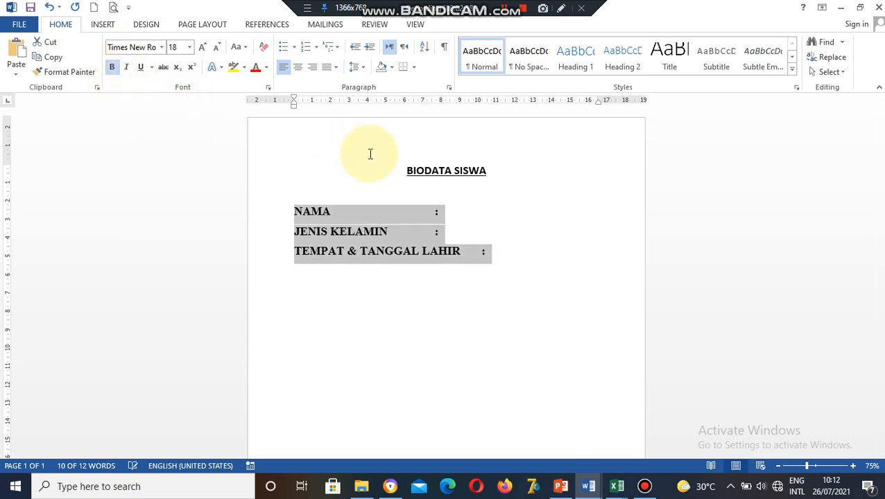
Enlarge the BIODATA SISWA title to 26 pt in Times New Roman.
left_click_drag(489, 172, 406, 170)
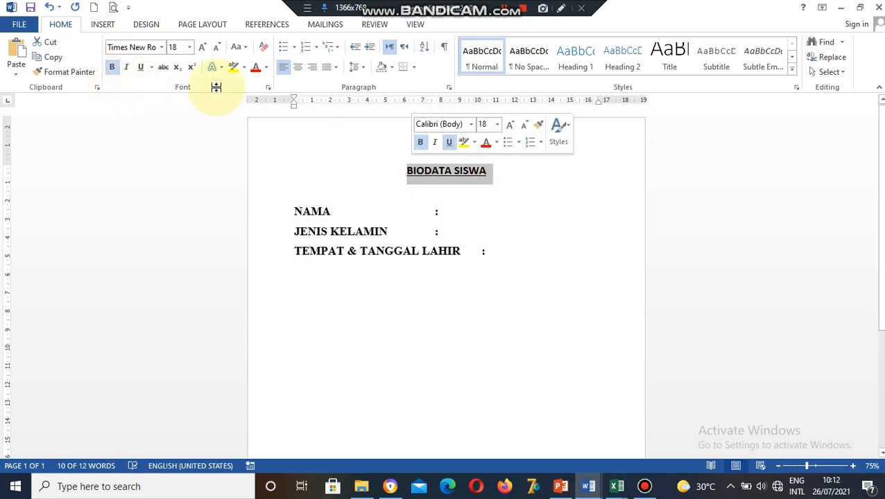
left_click(189, 47)
left_click(174, 198)
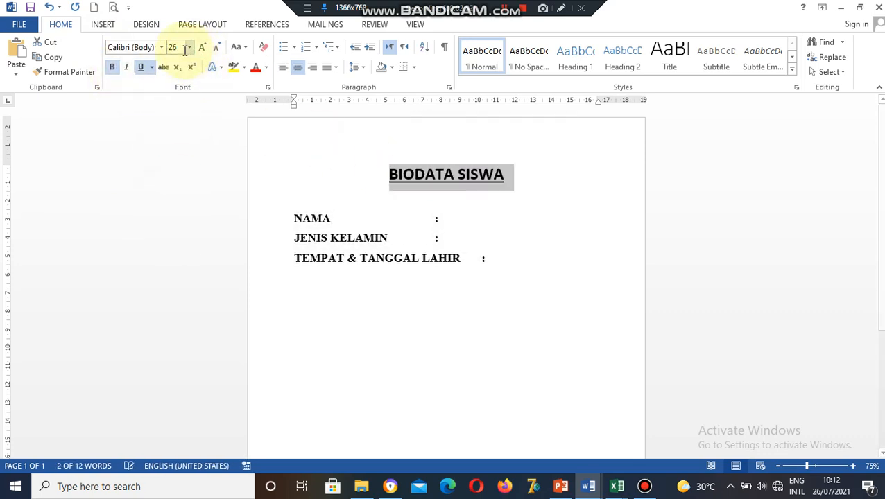
left_click(160, 49)
left_click(154, 111)
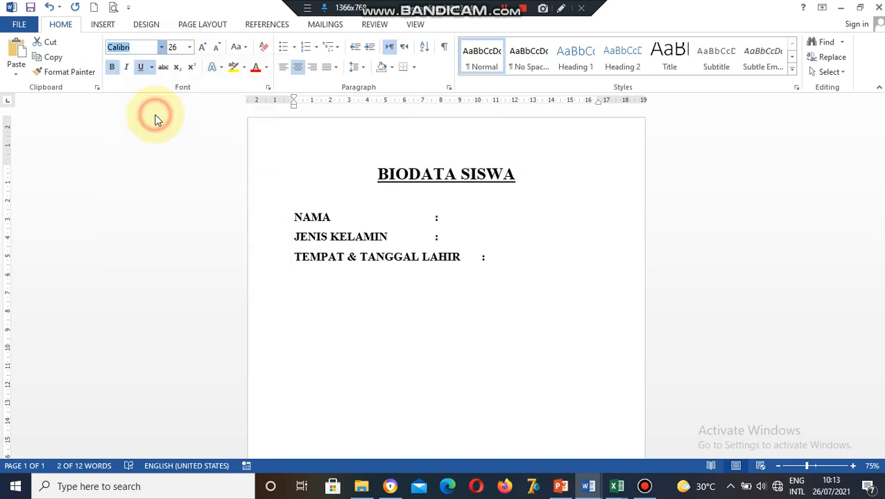
left_click(418, 298)
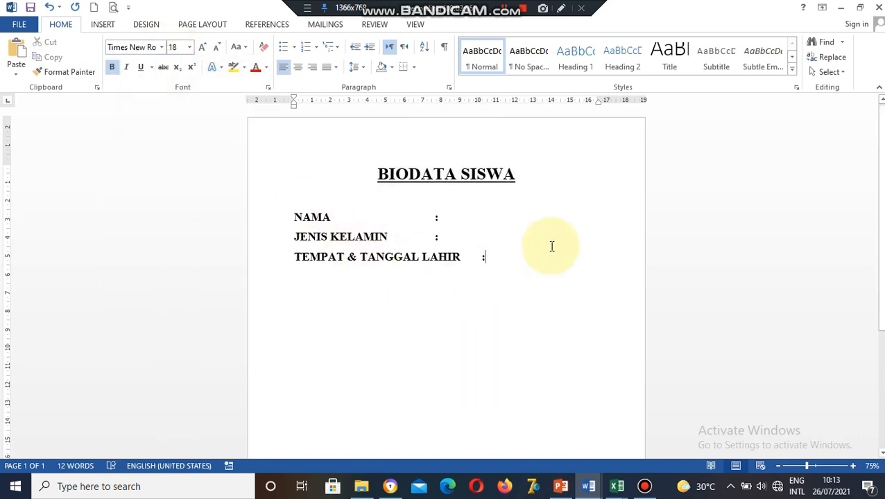
In Save As, create and open a new CONOTH INTEGRASI folder on FIRMWARE (D:).
left_click(29, 7)
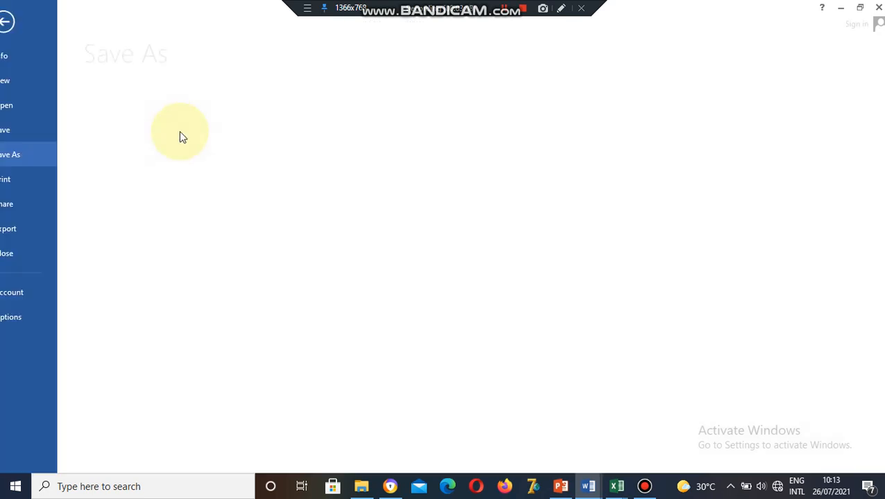
left_click(337, 292)
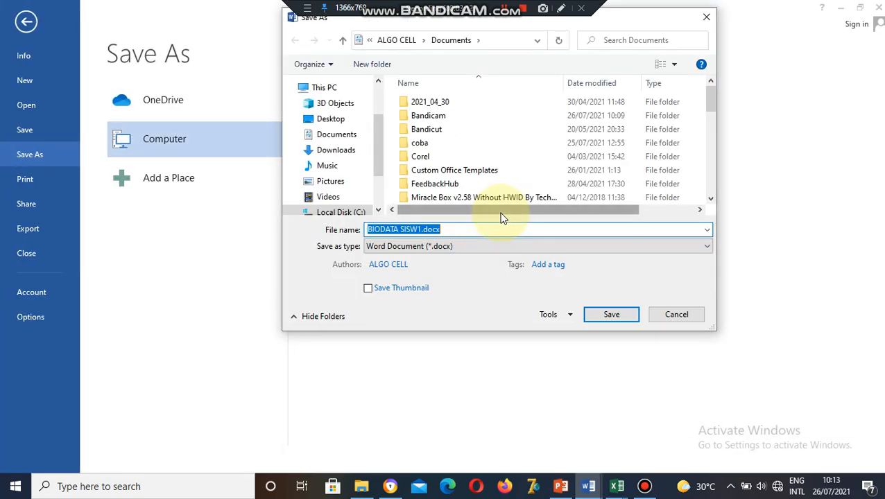
scroll(378, 171, "down", 1)
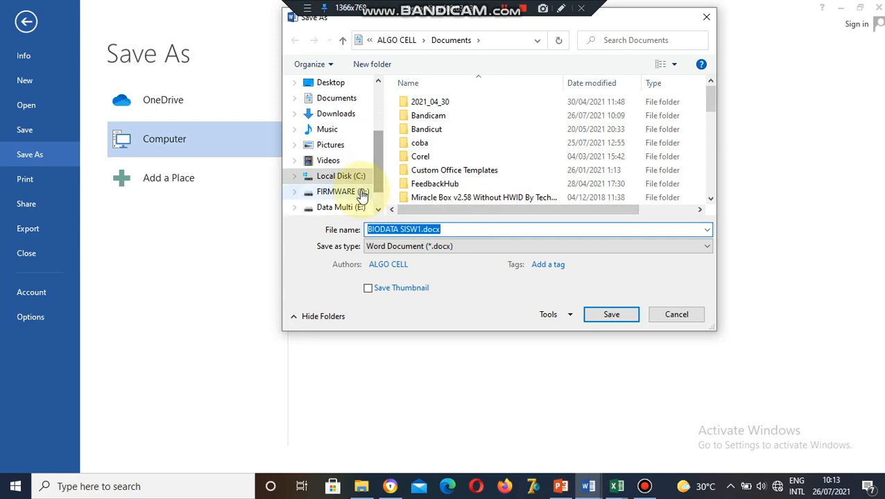
left_click(358, 192)
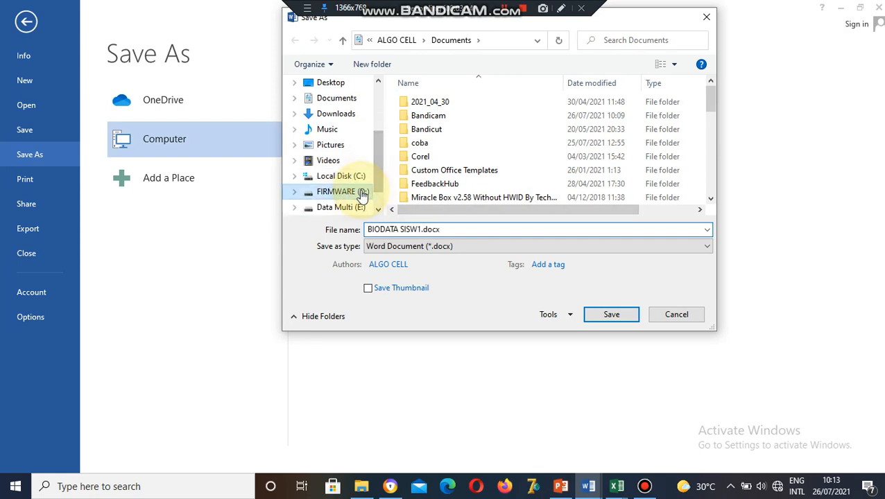
left_click(387, 66)
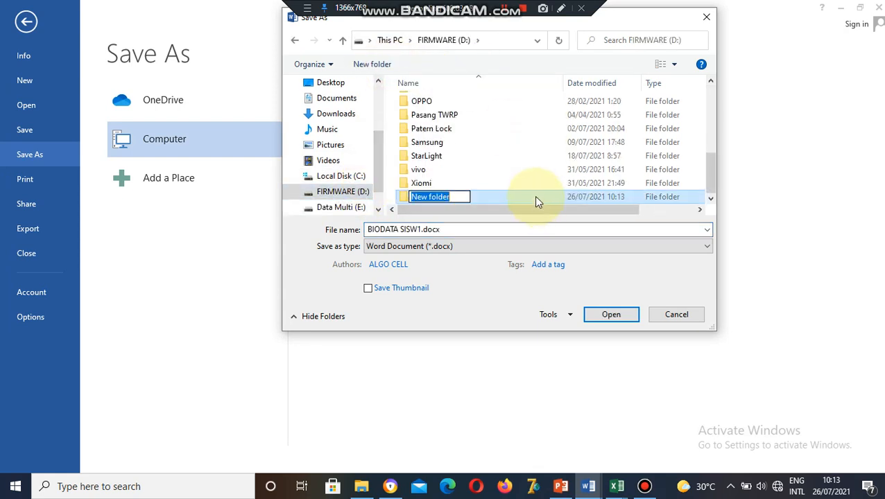
type("CO")
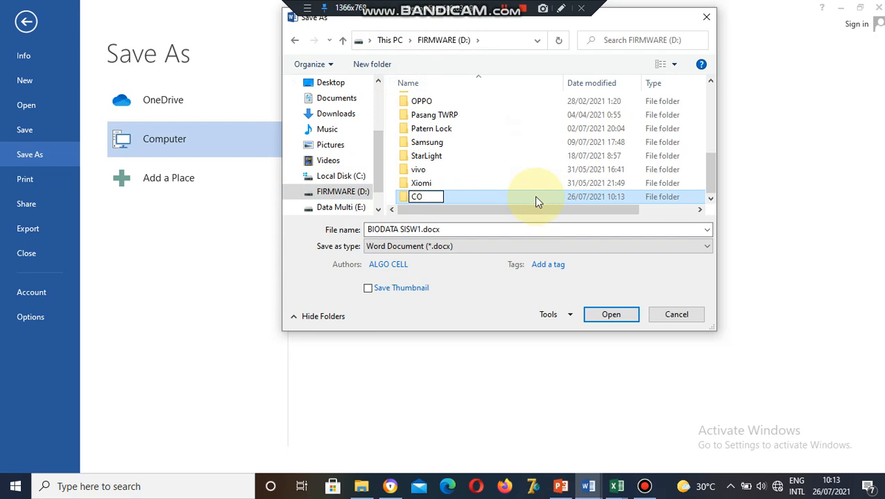
type("NOTH IN")
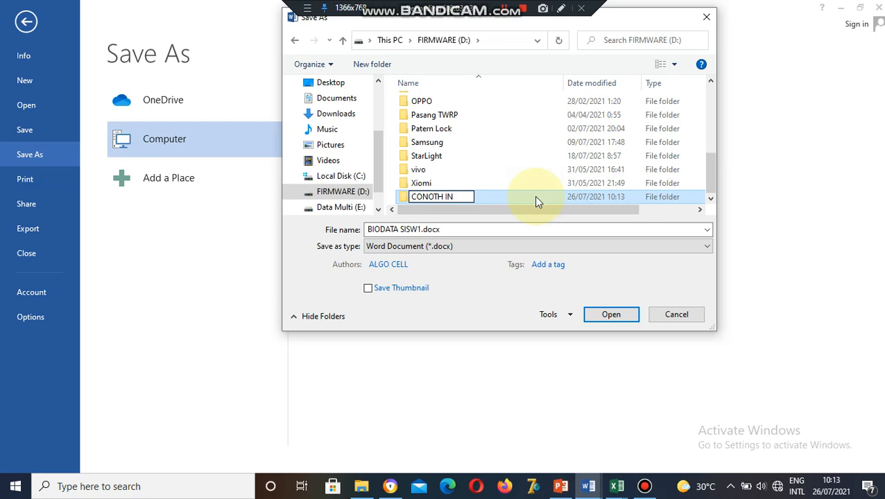
type("TEGRA")
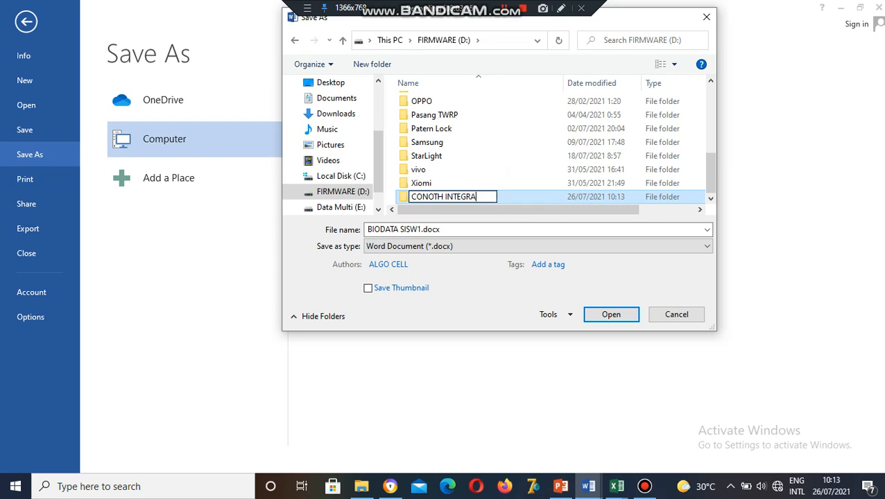
type("SI")
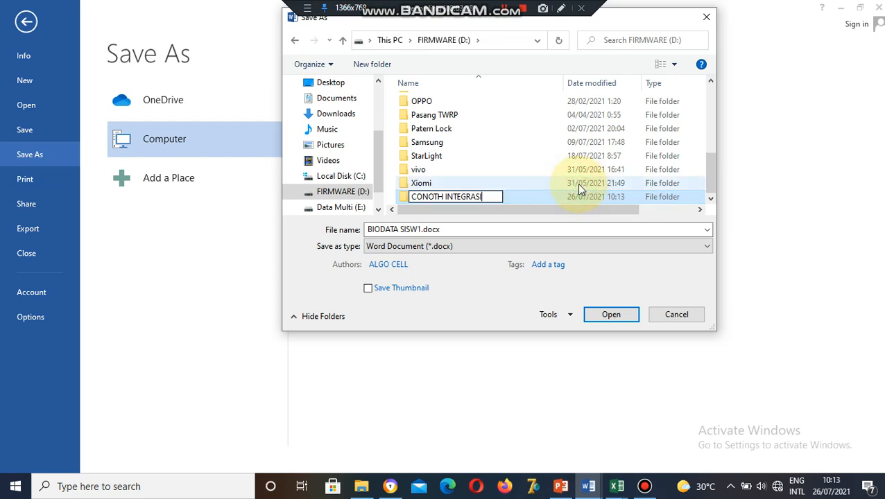
left_click(519, 182)
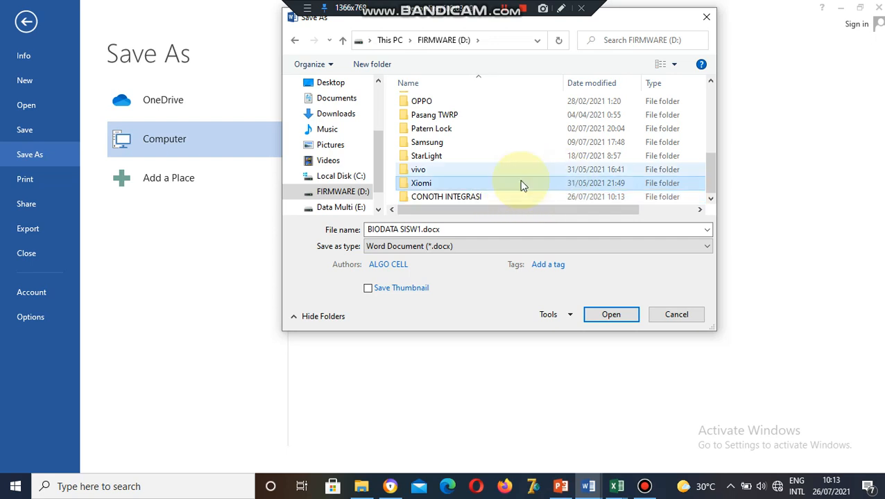
double_click(440, 197)
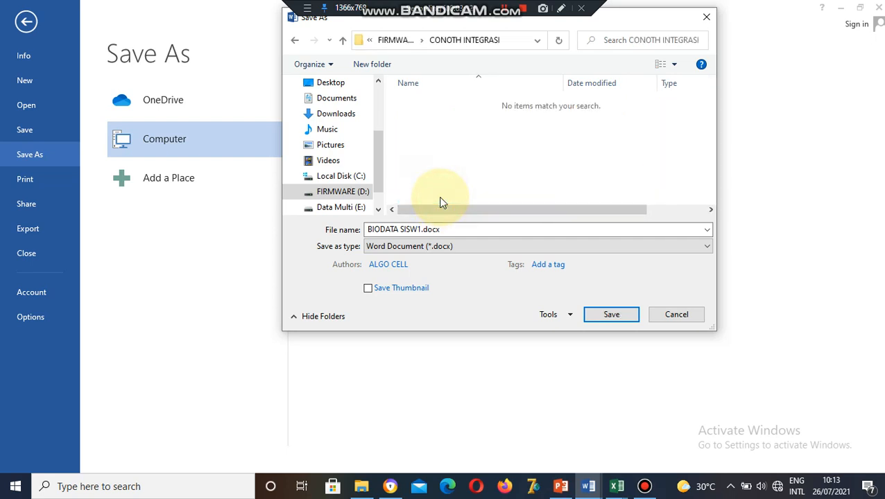
Name the file BIODATA SISWA and save it there.
left_click(421, 229)
left_click(422, 229)
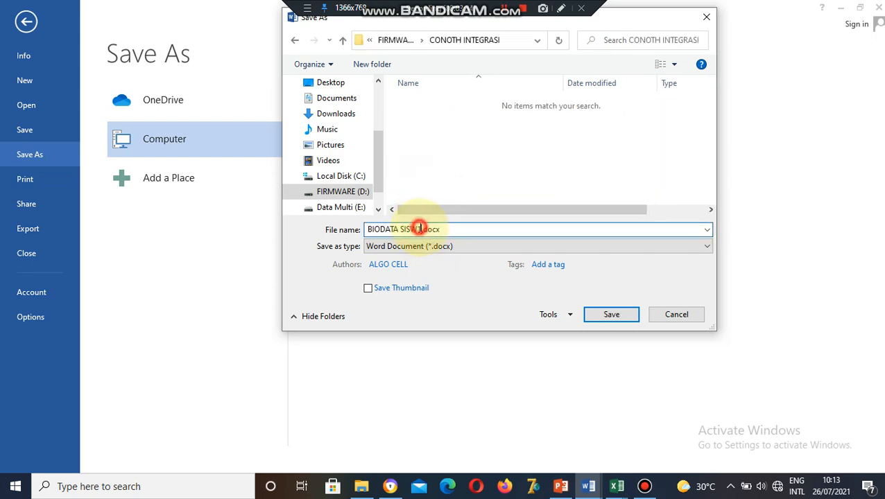
key("BackSpace")
type("A")
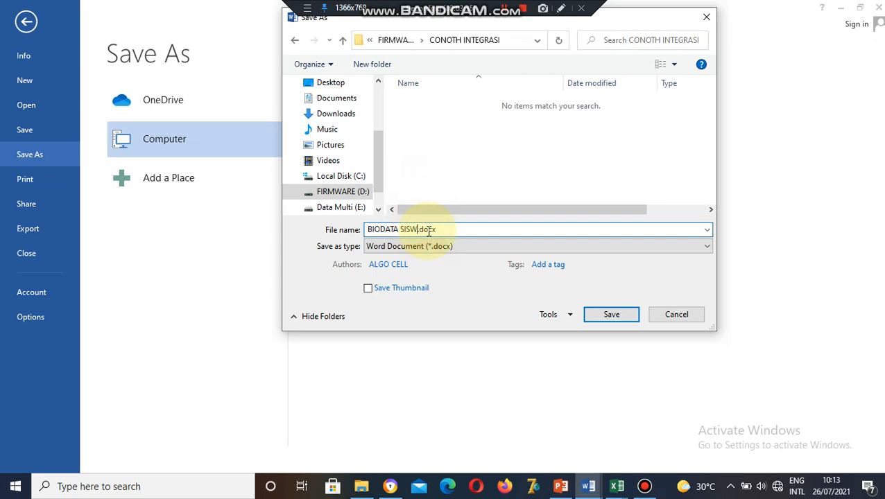
left_click(611, 316)
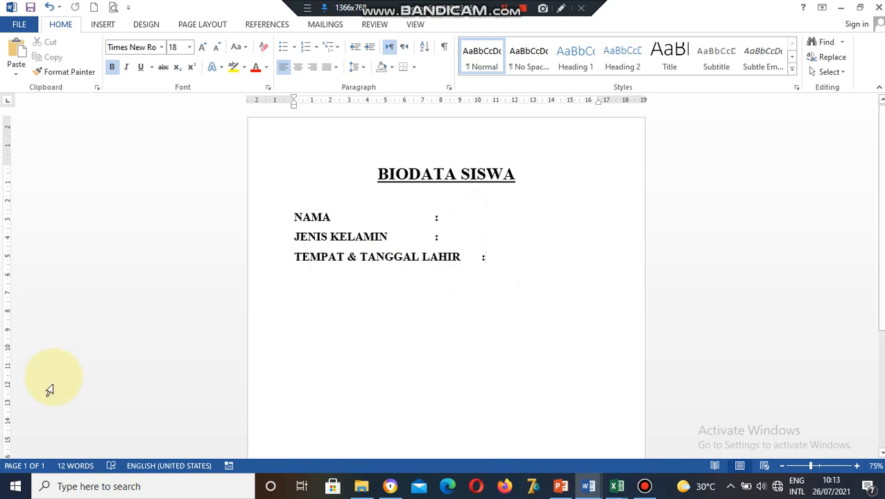
Launch Excel 2013 from the Microsoft Office 2013 group, maximize it, and open a blank workbook.
left_click(10, 491)
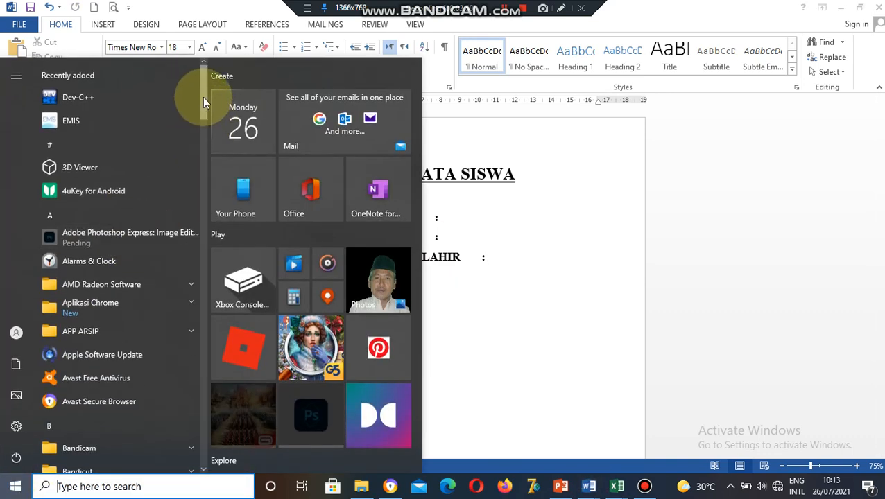
left_click_drag(202, 97, 207, 184)
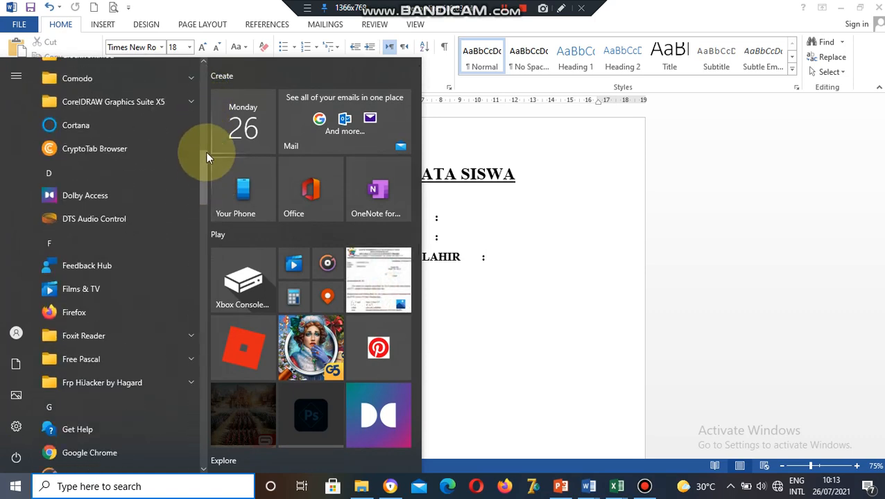
left_click_drag(206, 153, 206, 252)
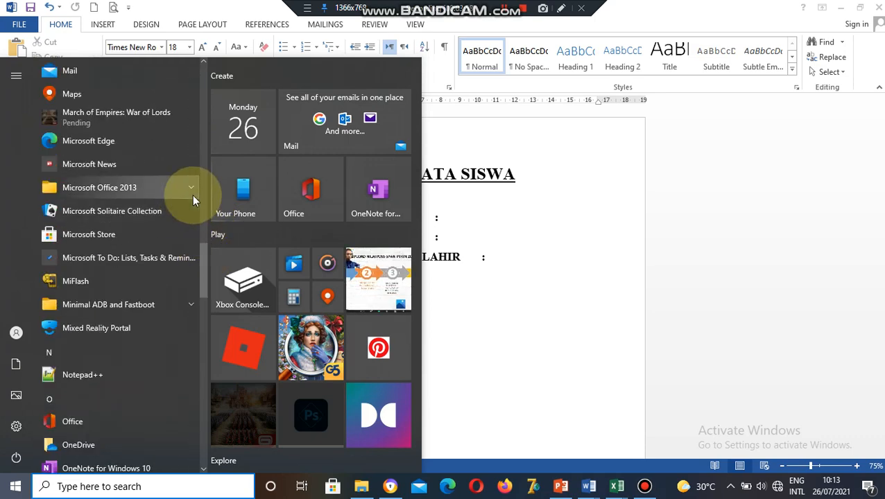
left_click(192, 195)
left_click(112, 265)
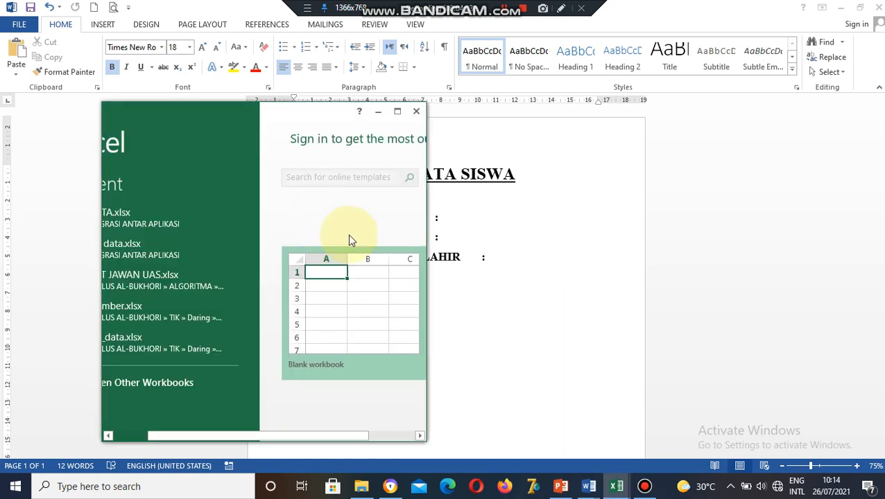
left_click(398, 111)
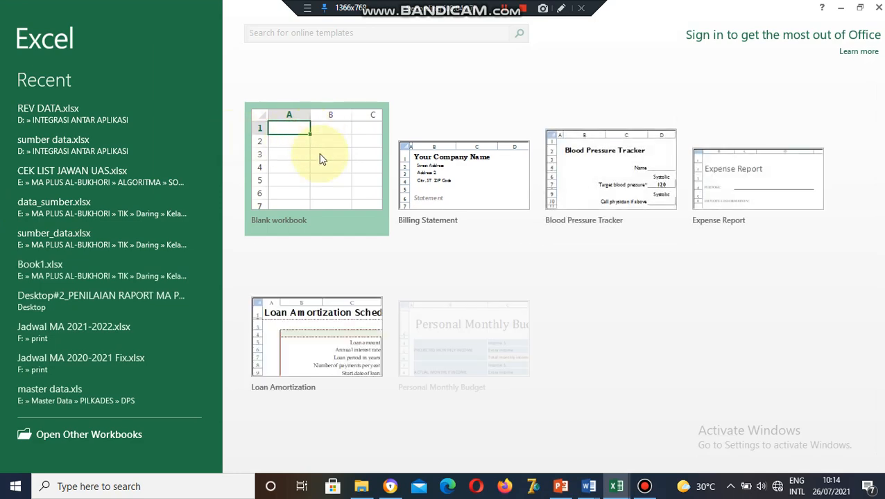
left_click(321, 159)
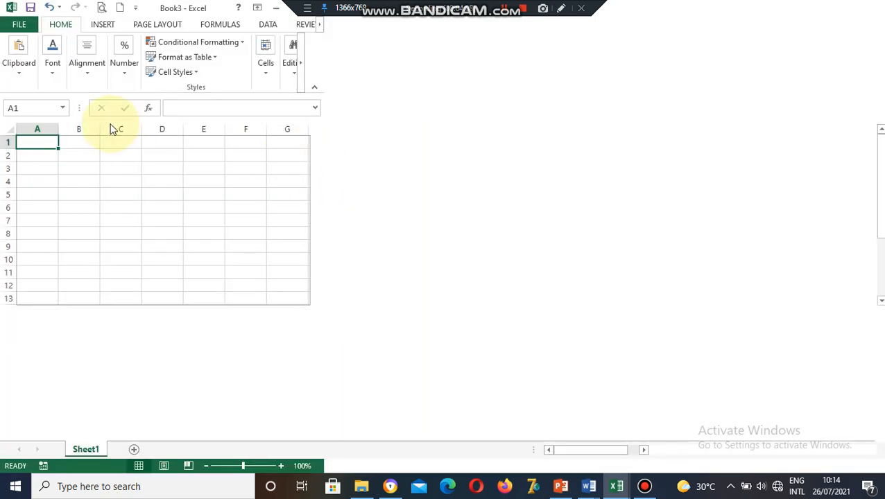
Type the headings NO, NAMA, JENIS KELAMIN, TEMPAT, TANGGAL LAHIR across A1:E1.
type("NO")
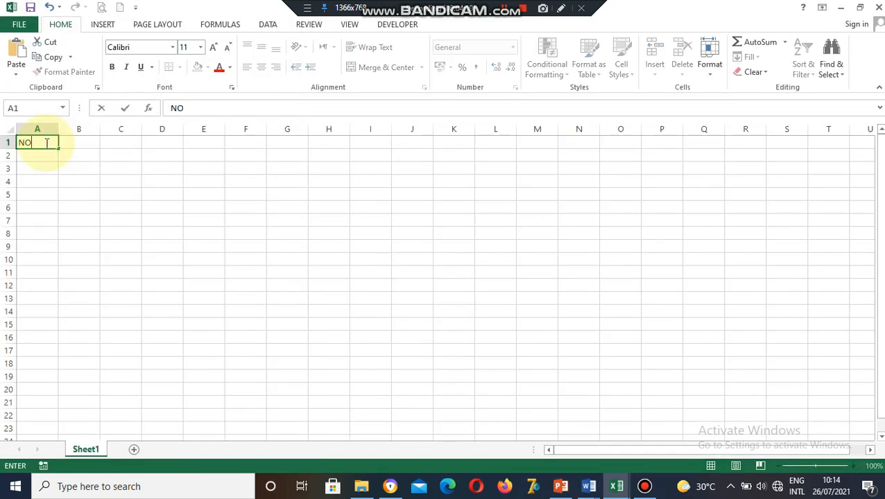
key("Tab")
type("NAMA")
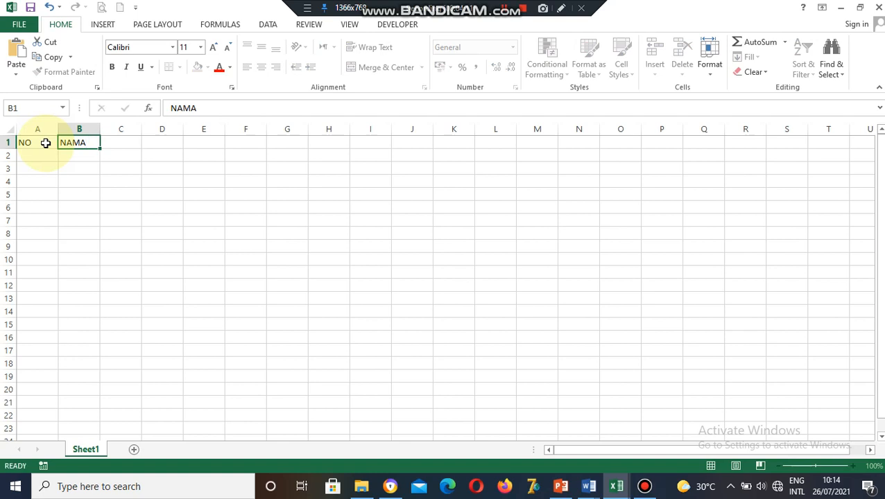
key("Tab")
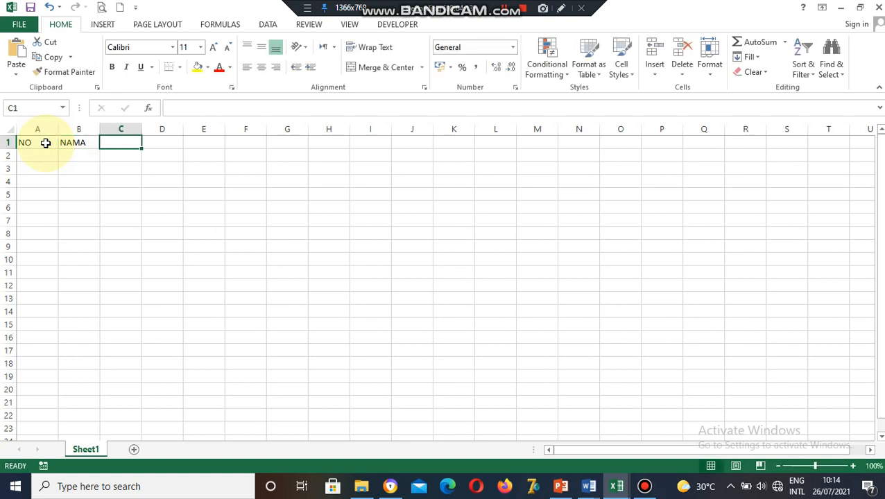
type("JENIS KELAMIN")
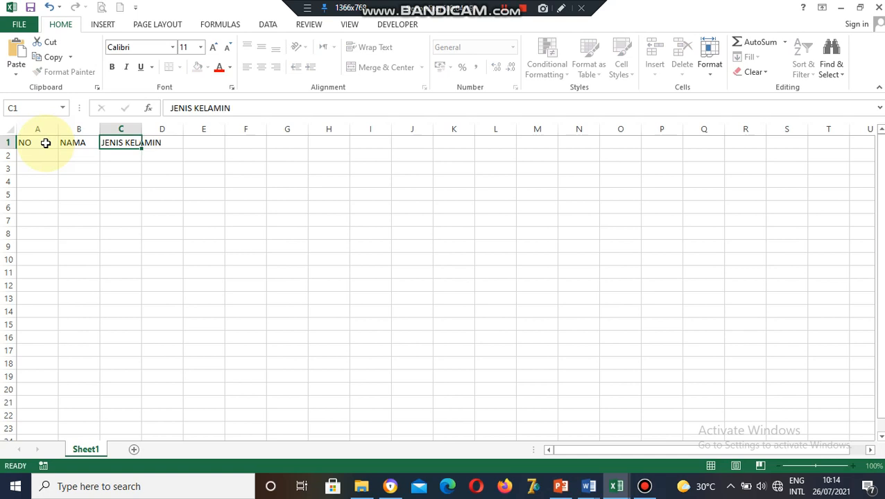
key("Tab")
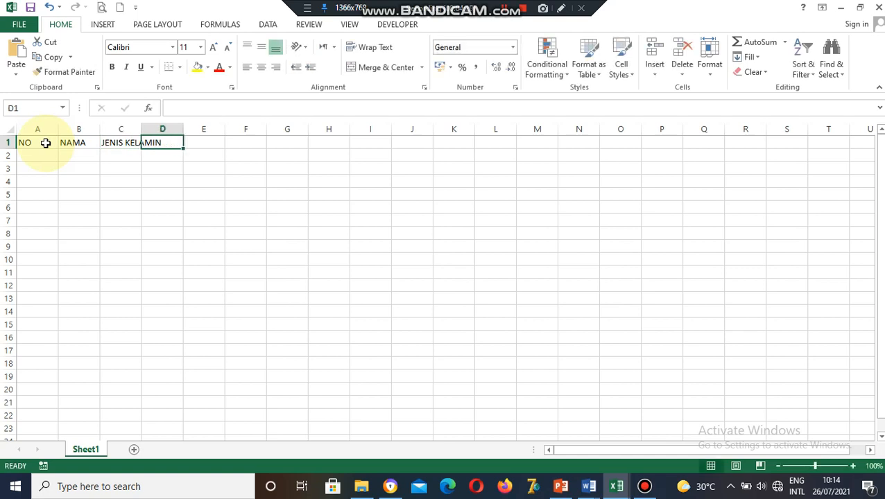
type("TEMPAT")
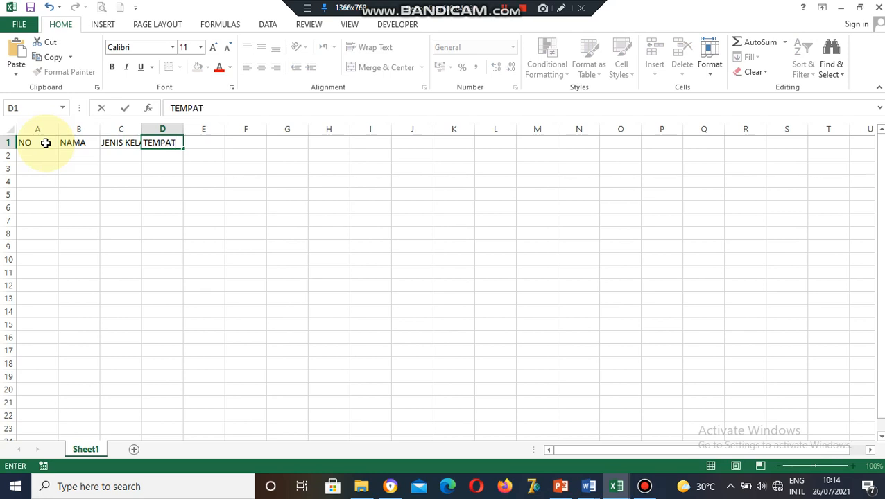
key("Tab")
type("TA")
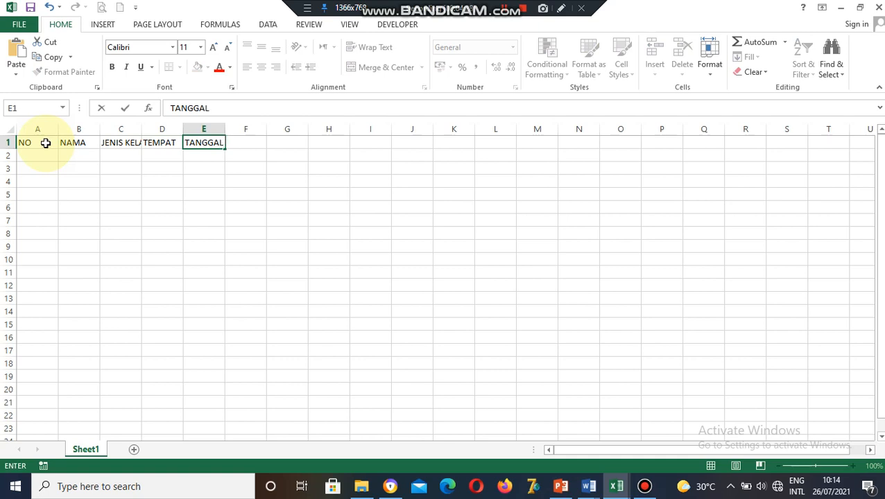
key("Return")
Widen the columns, complete D1 as TEMPAT LAHIR, and select A1:E1.
left_click(128, 208)
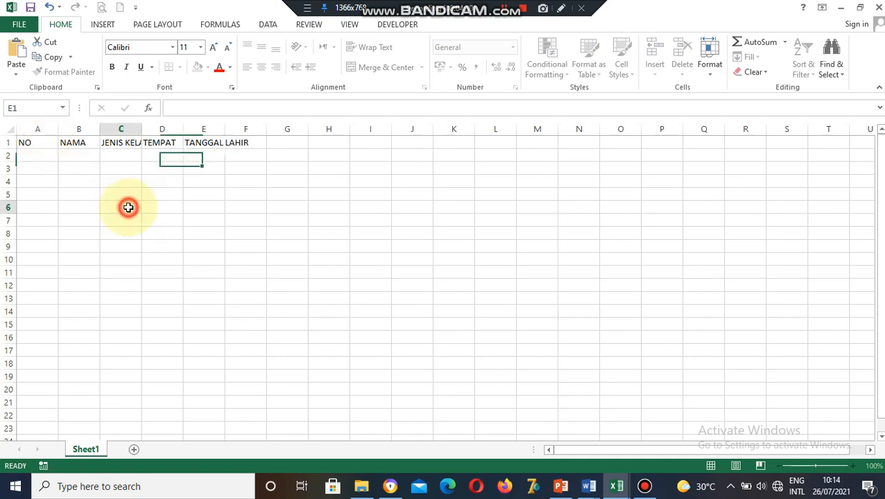
left_click_drag(58, 132, 292, 129)
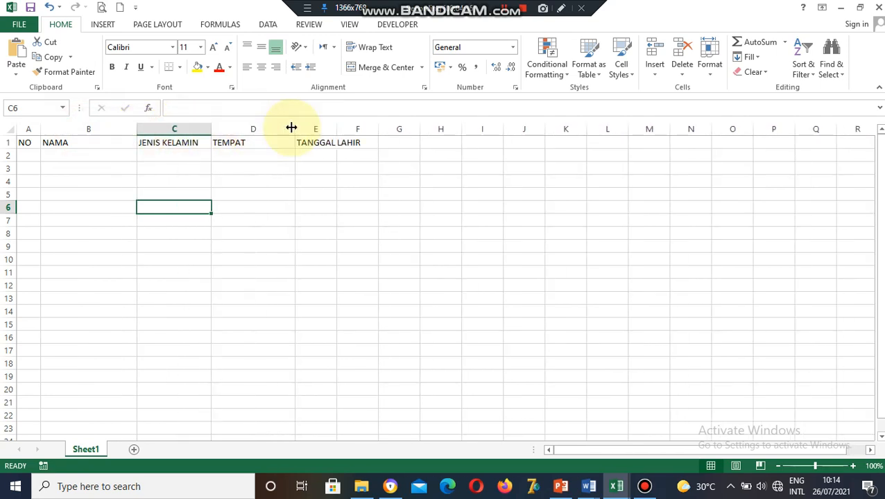
double_click(275, 140)
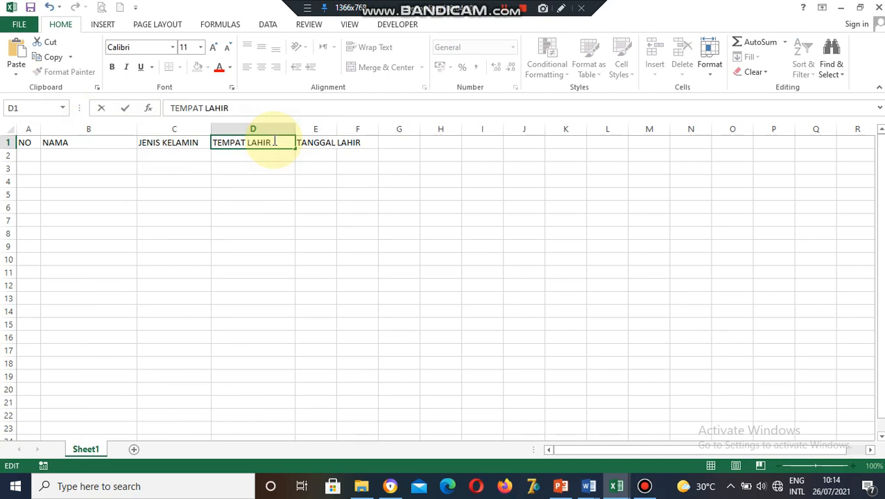
type("LAHIR")
left_click(331, 167)
left_click_drag(337, 129, 383, 129)
left_click(34, 141)
left_click_drag(34, 141, 376, 138)
Make the header row bold with a yellow fill, centred horizontally and vertically.
left_click(113, 67)
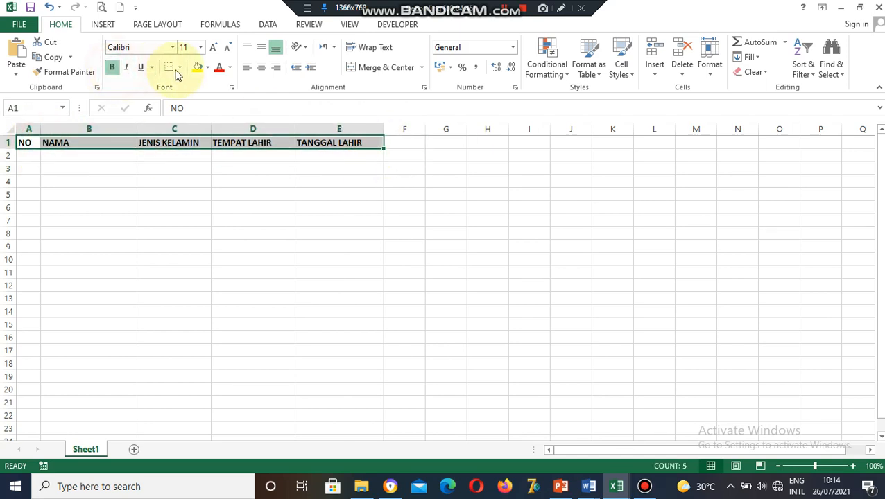
left_click(198, 67)
left_click(261, 67)
left_click(263, 46)
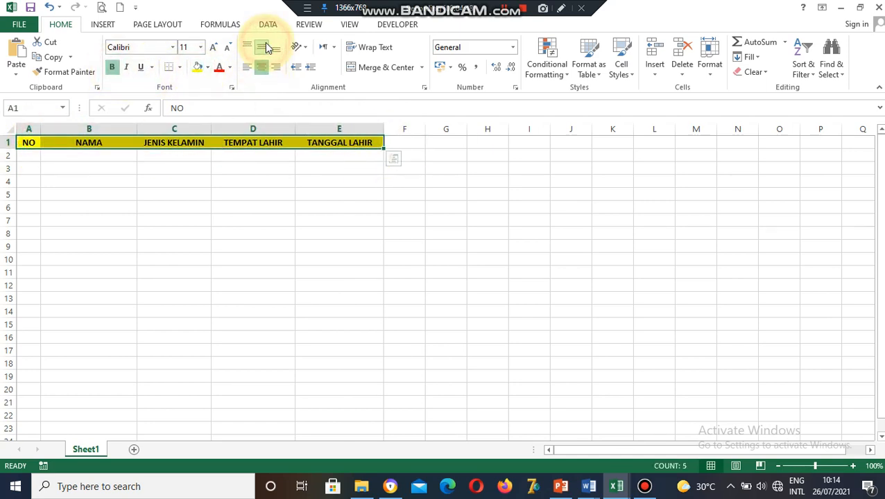
Number the NO column 1 to 5 in A2:A6 and centre the numbers.
left_click(31, 157)
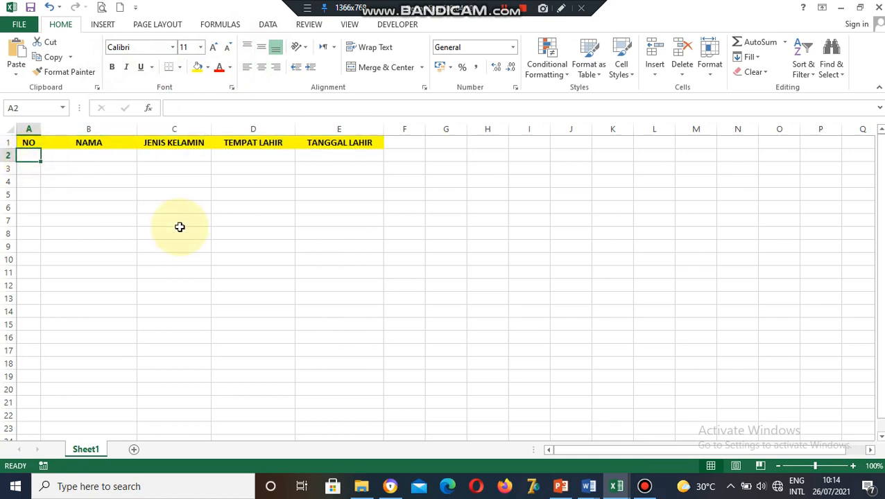
type("1")
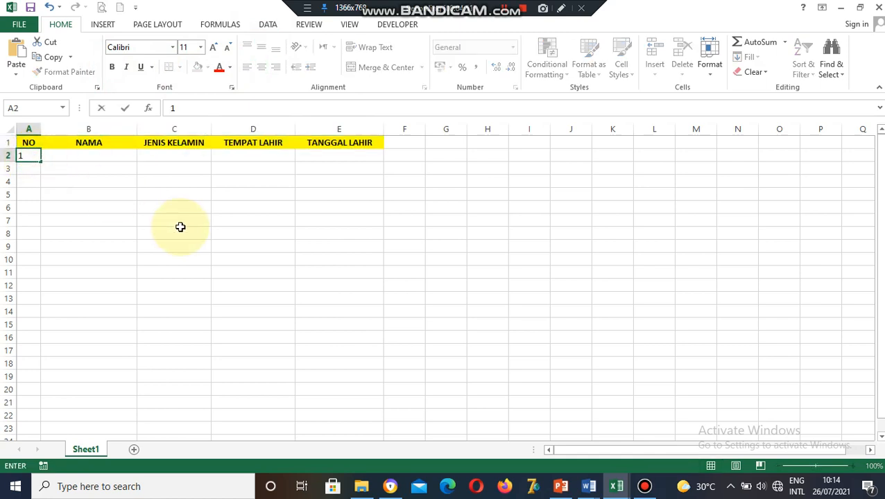
left_click(34, 167)
type("2")
left_click(79, 177)
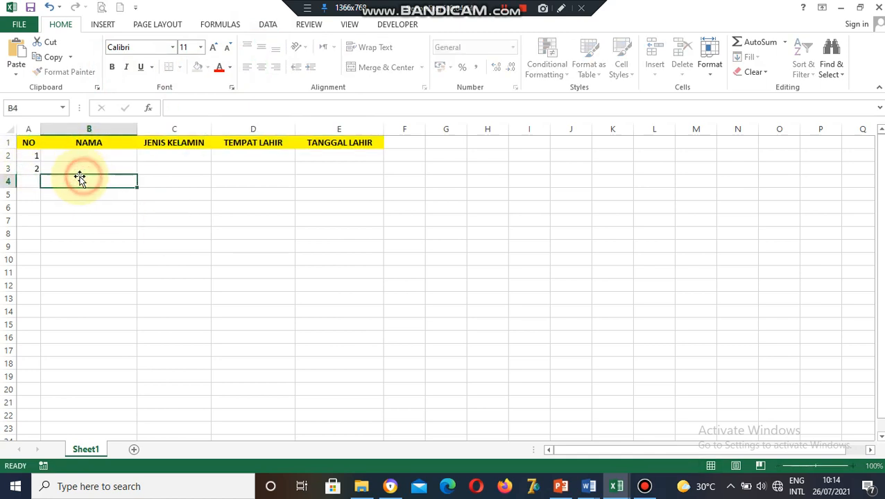
left_click_drag(36, 156, 38, 214)
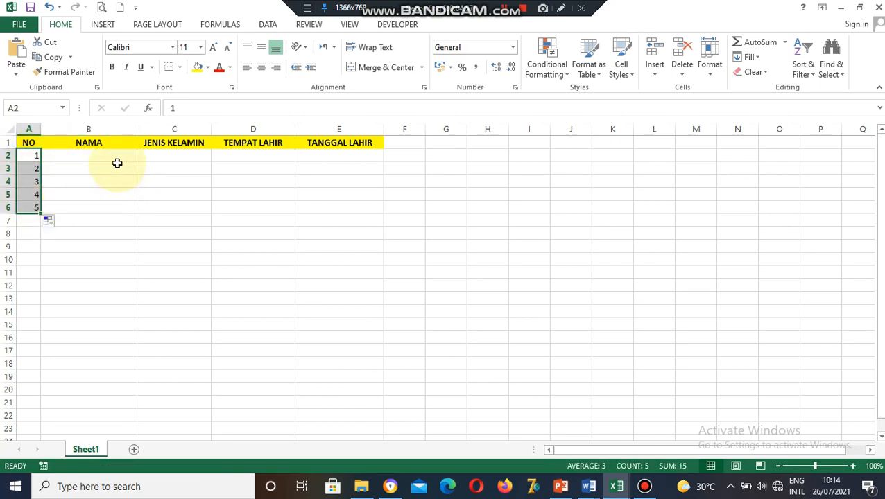
left_click(266, 66)
Enter the names ALI, ANI, TONI, JONI, RONI in B2:B6.
left_click(75, 153)
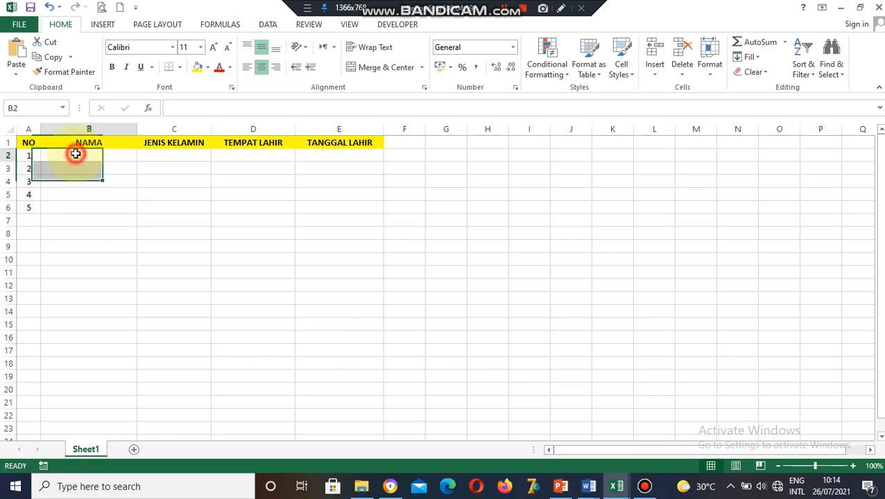
type("ALI")
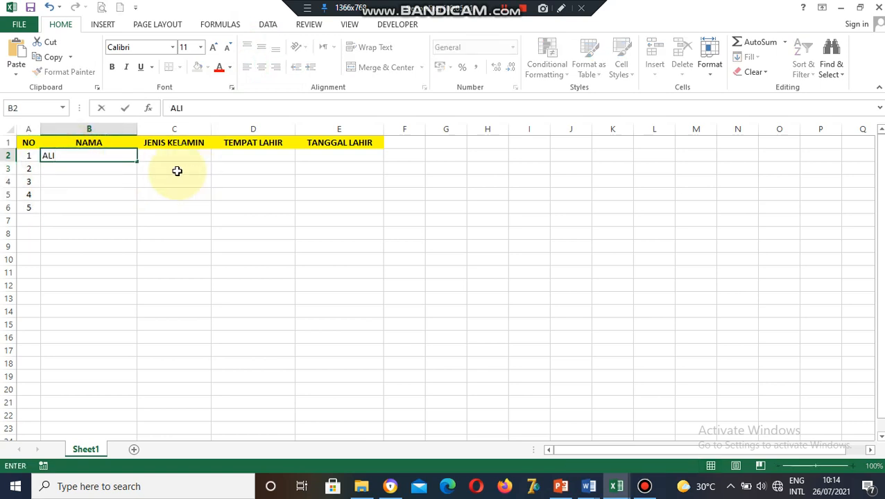
left_click(106, 167)
type("ANI")
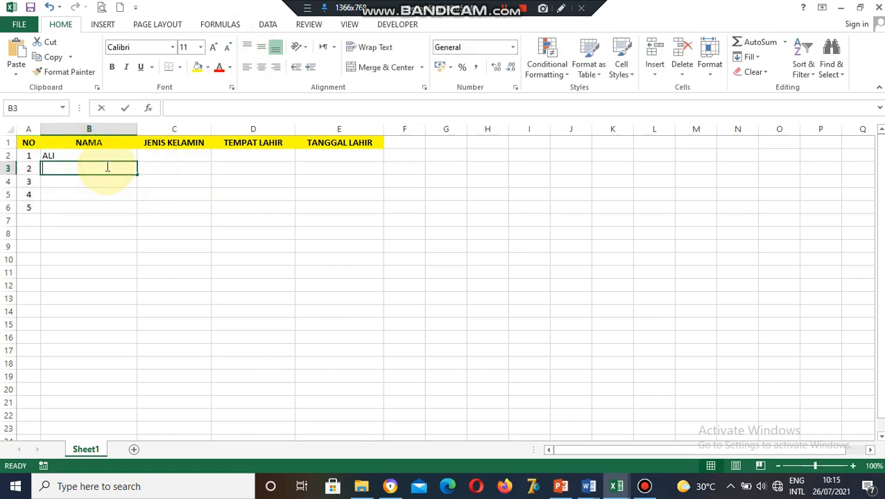
left_click(92, 181)
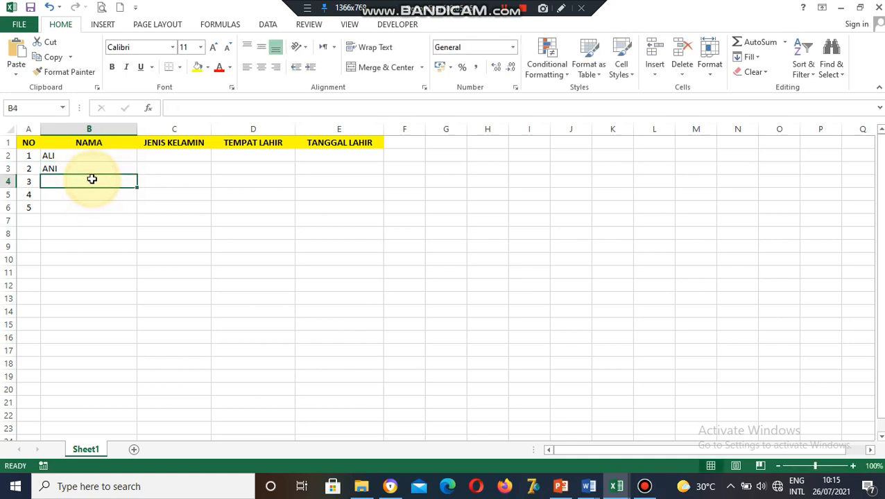
type("TONI")
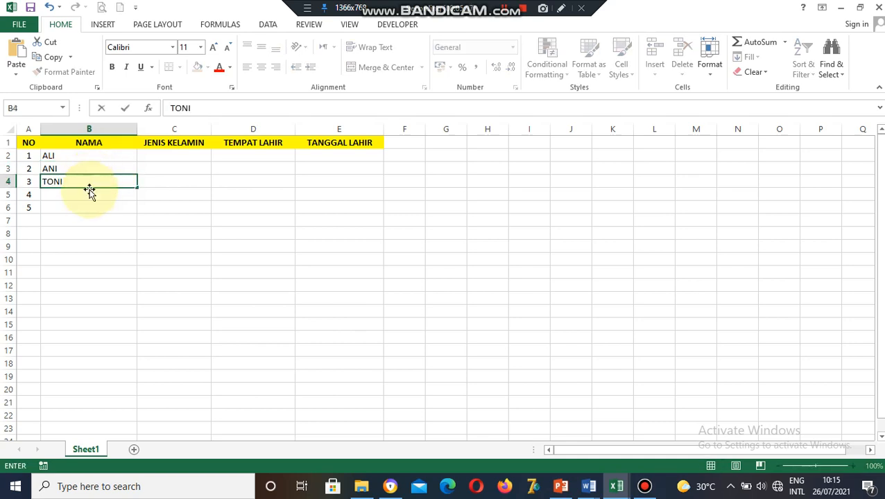
left_click(86, 194)
type("JONI")
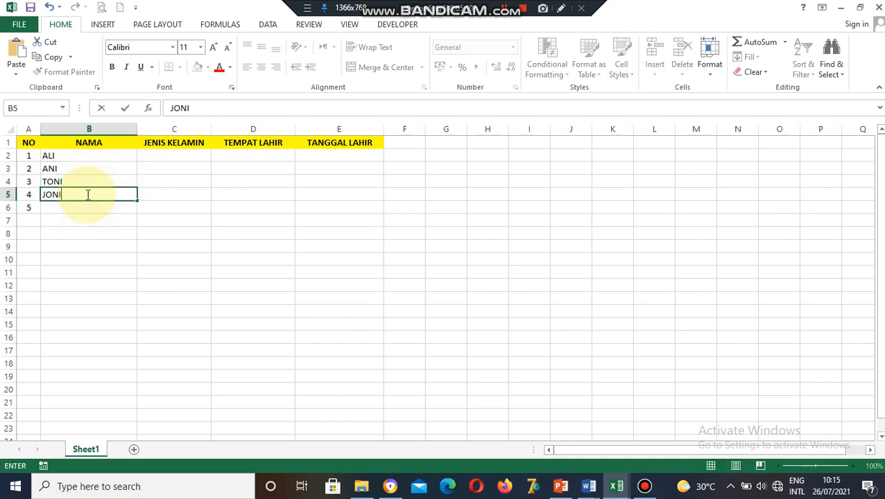
left_click(91, 207)
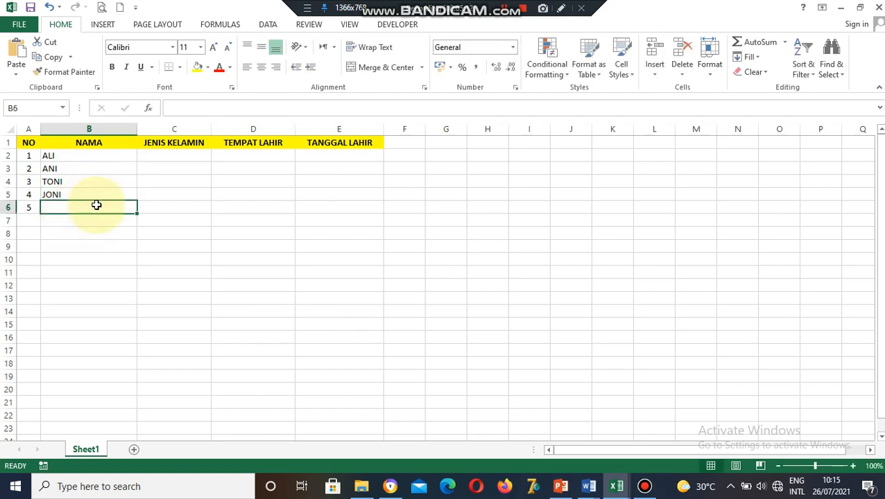
type("R")
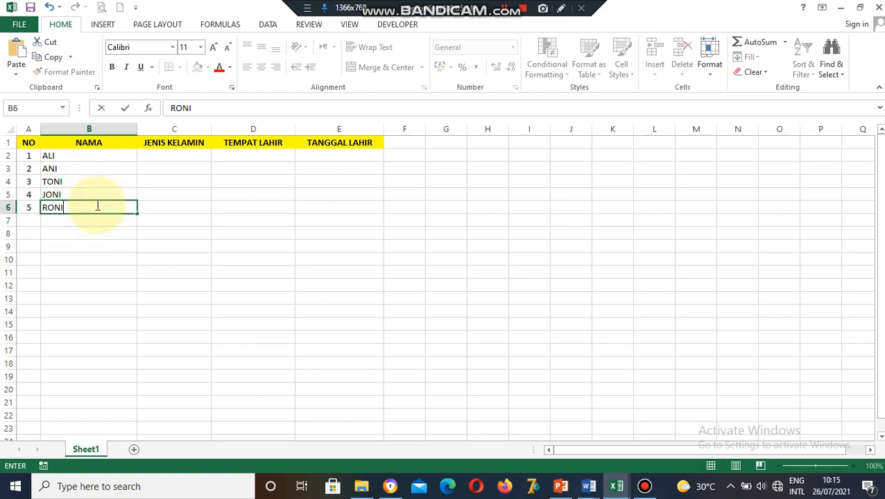
type("ONI")
left_click(175, 262)
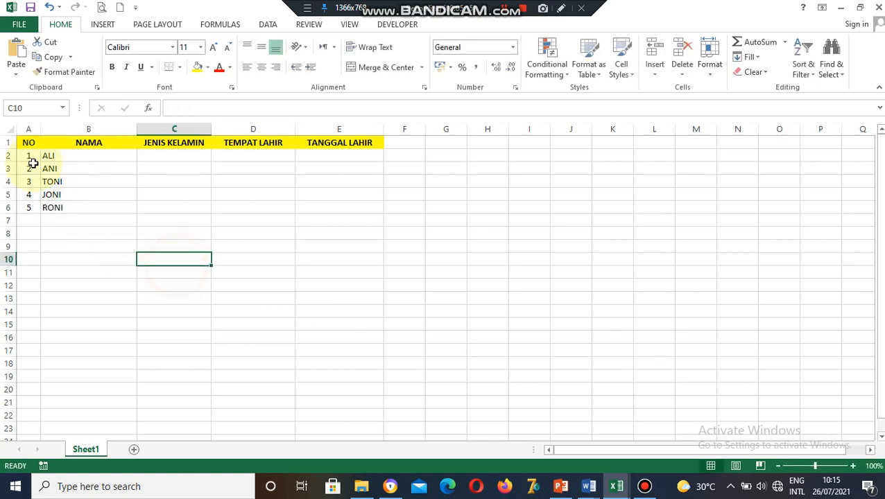
Enter genders LAKI-LAKI, PEREMUAN, LAKI-LAKI, LAKI-LAKI in C2:C5.
left_click(180, 156)
type("LAKI-LAKI")
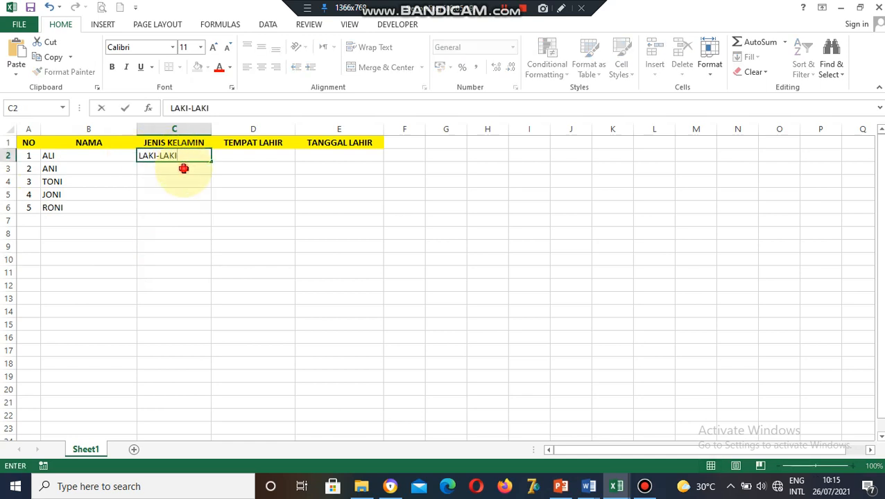
left_click(183, 168)
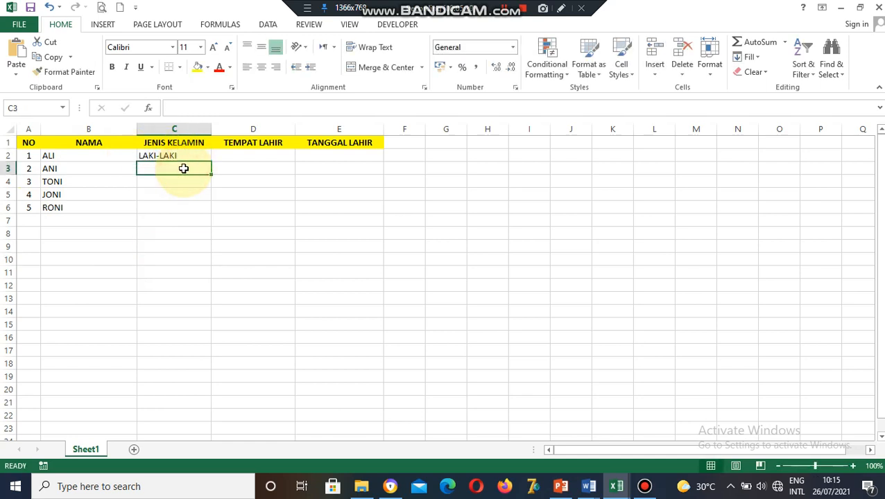
type("PEREMU")
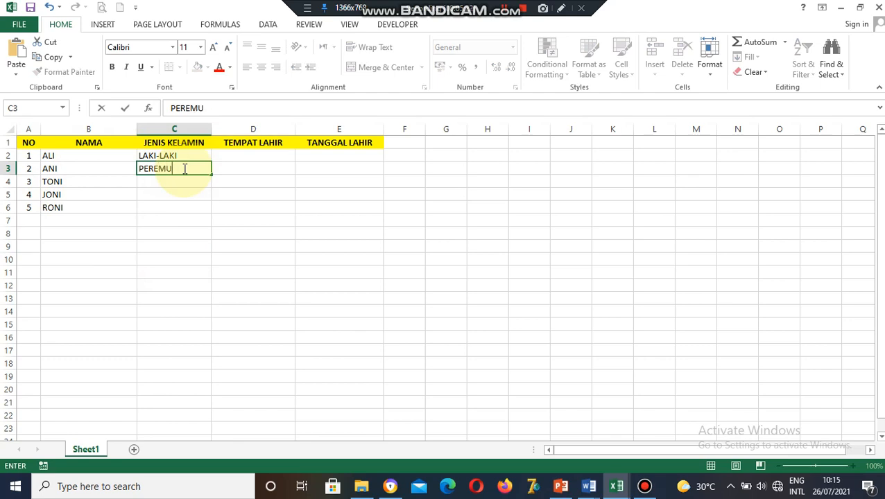
type("AN")
left_click(179, 181)
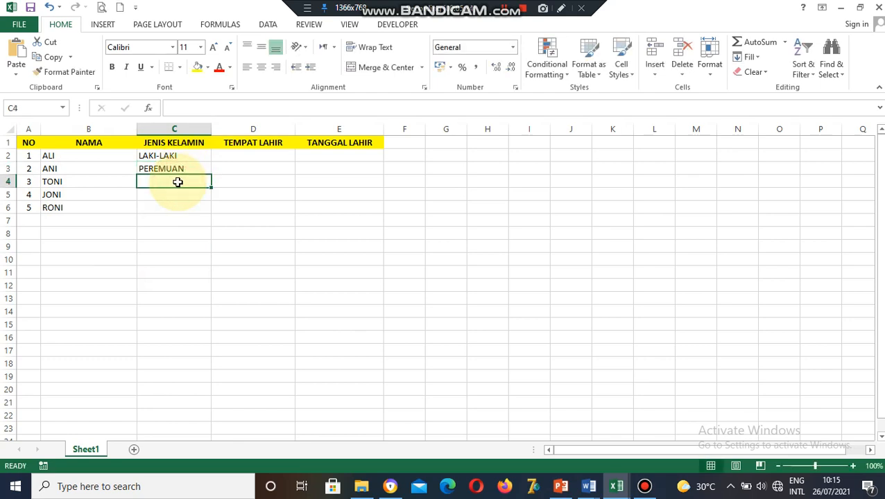
type("LAKI-LAKI")
left_click(178, 194)
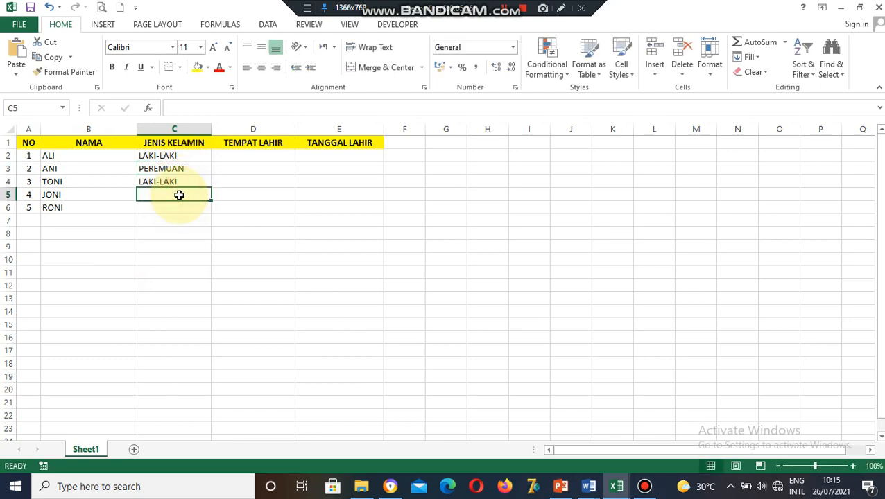
type("LAKI-LAKI")
left_click(175, 206)
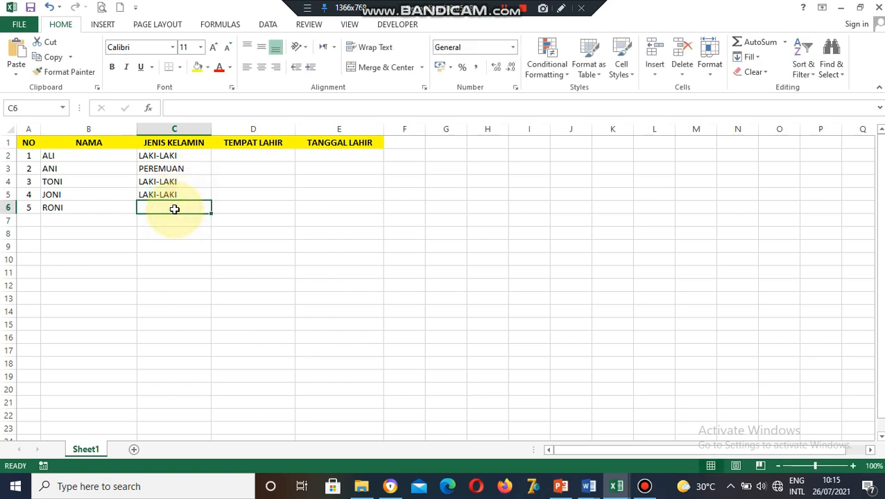
Finish C6 as LAKI-LAKI and fill BREBES into D2:D6.
type("LAKI-LAKI")
left_click(267, 156)
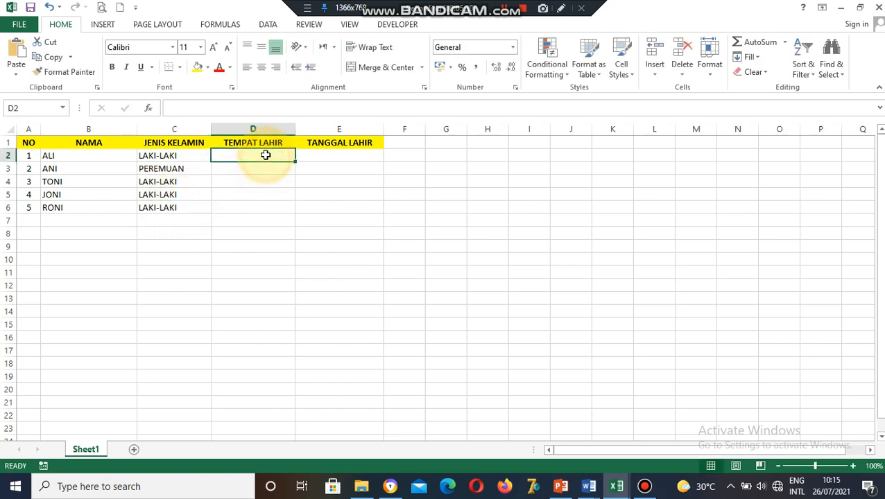
type("BREBES")
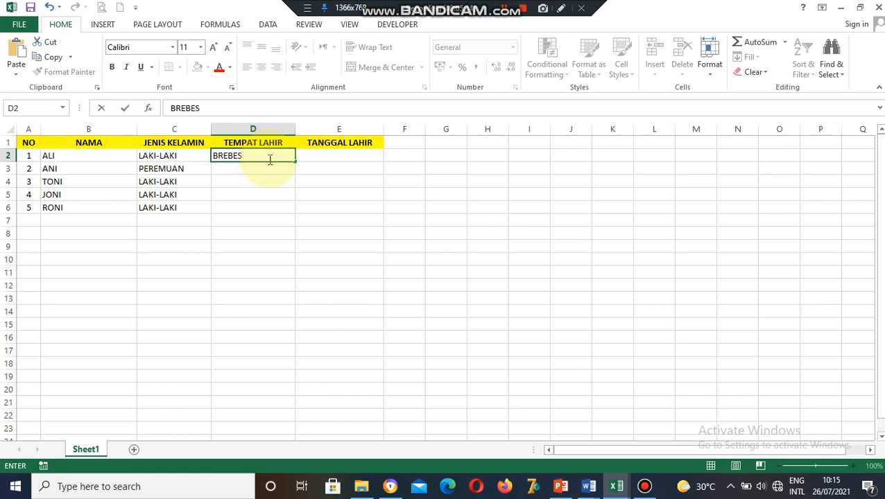
left_click(275, 172)
left_click(272, 154)
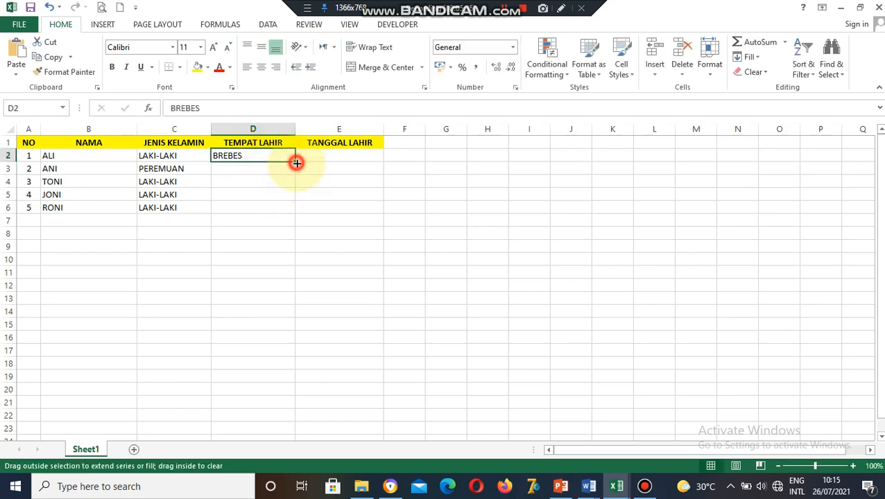
left_click_drag(297, 163, 296, 212)
Fill birth dates 25 to 29 JANUARI 2004 into E2:E6, deleting the extra row-7 date.
left_click(336, 153)
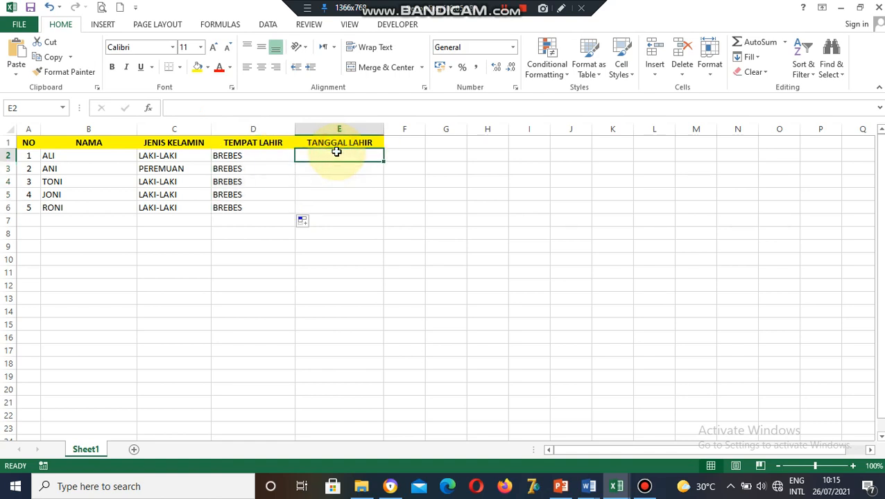
type("25 JANUARI 2004")
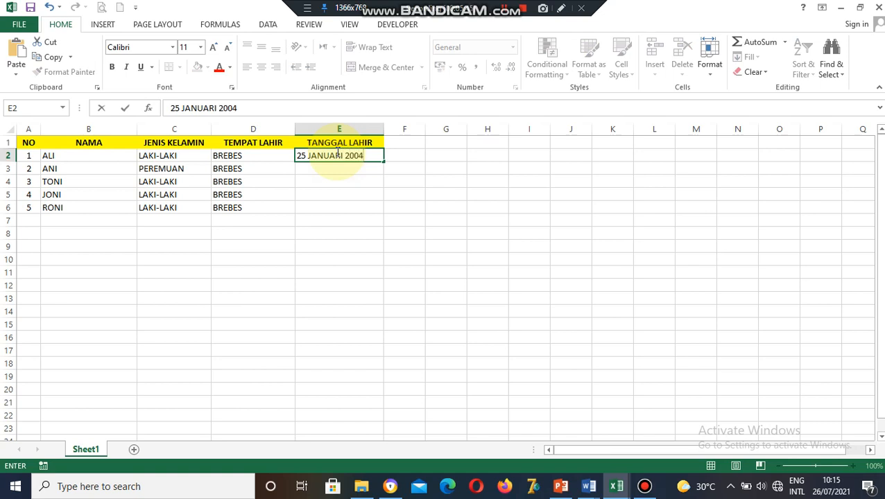
left_click(357, 201)
left_click(355, 159)
left_click_drag(384, 161, 385, 223)
left_click(367, 220)
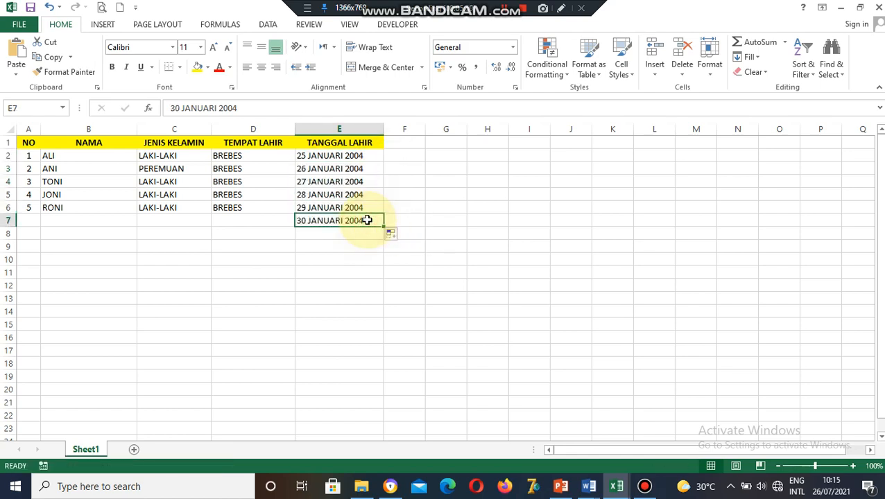
key("Delete")
left_click(396, 208)
Apply All Borders to the table A1:E6, then start saving the workbook.
left_click(367, 207)
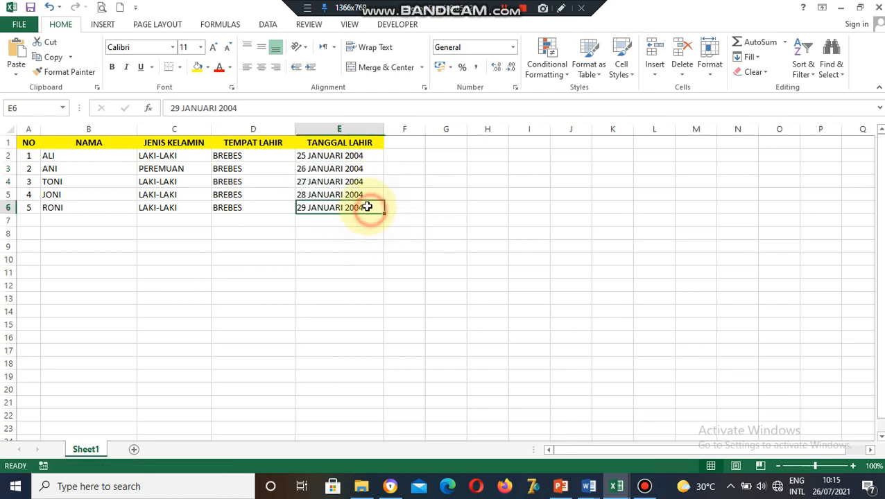
left_click_drag(367, 206, 16, 138)
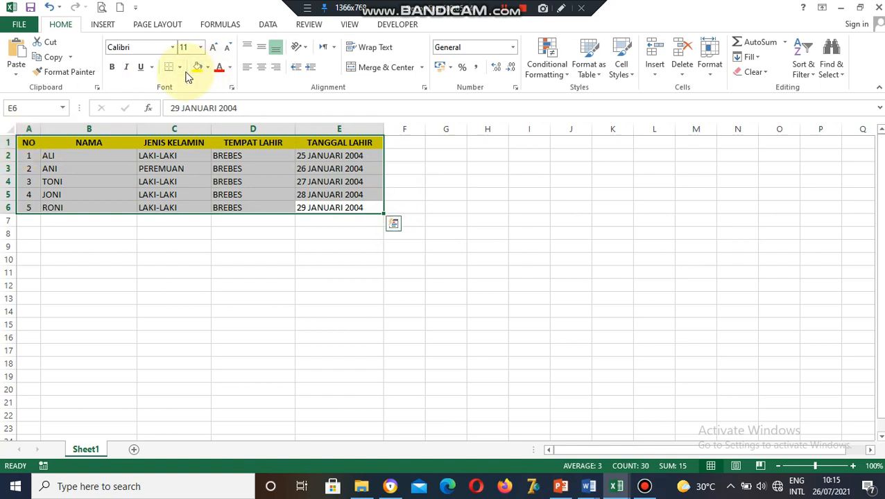
left_click(180, 67)
left_click(185, 176)
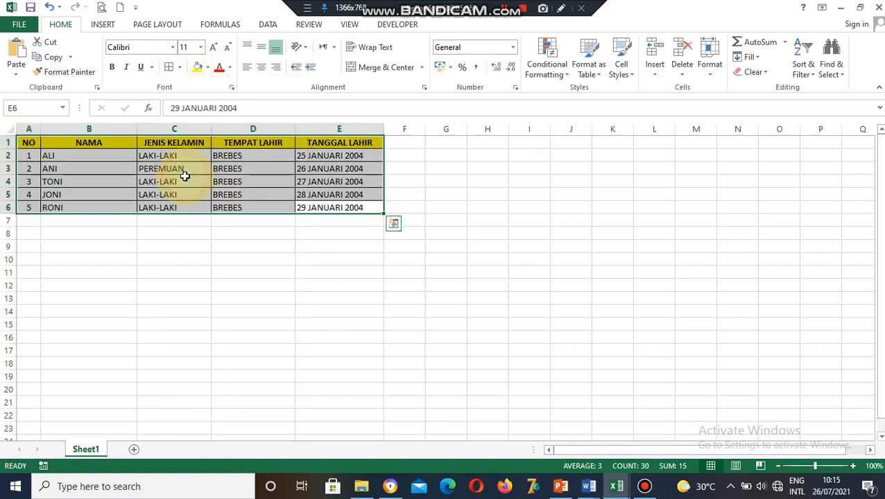
left_click(306, 285)
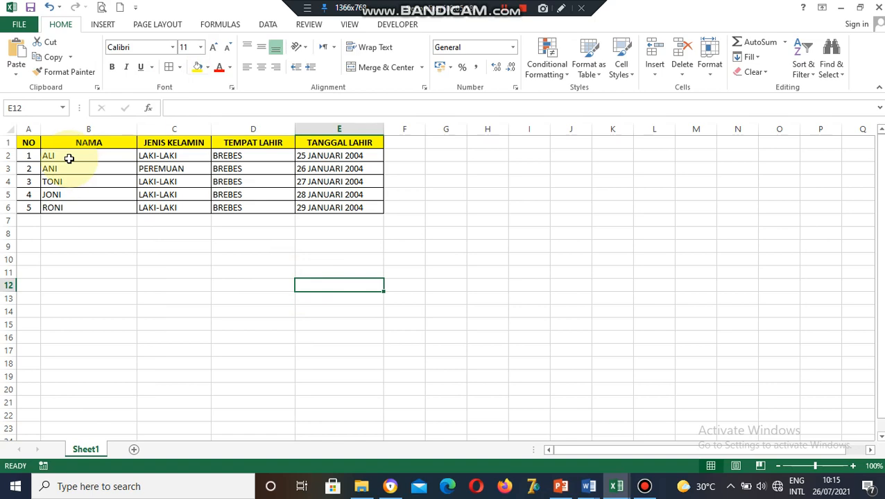
left_click(29, 7)
Browse the Save As dialog to the CONOTH INTEGRASI folder on FIRMWARE (D:).
left_click(337, 316)
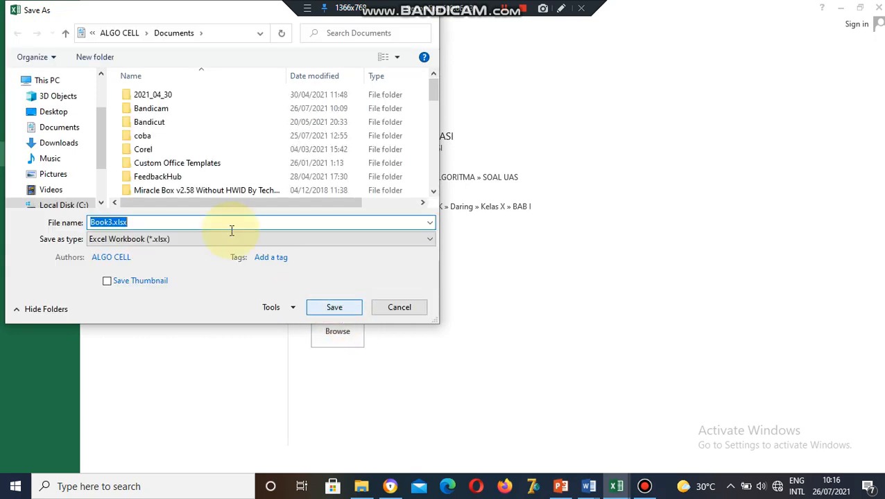
left_click_drag(103, 149, 97, 178)
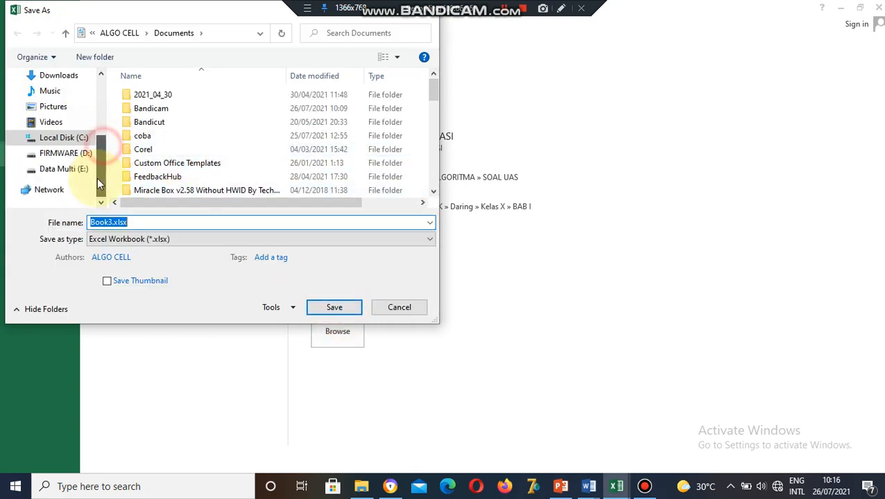
left_click(66, 154)
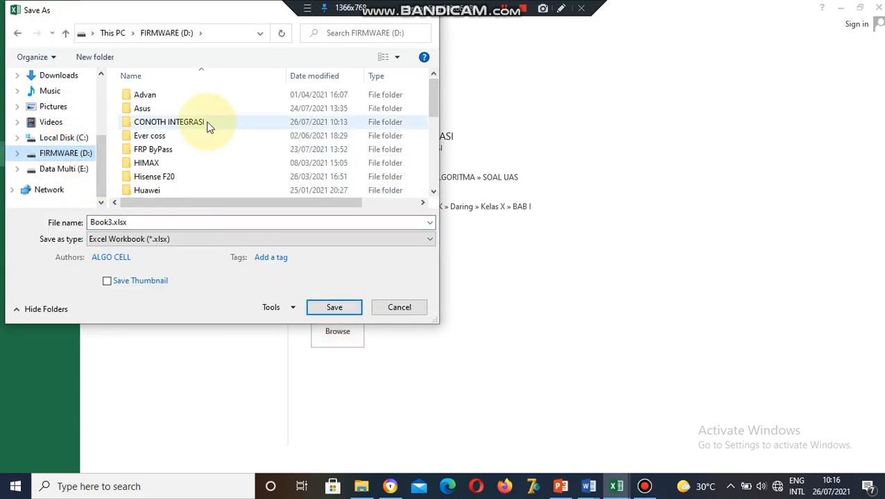
double_click(207, 122)
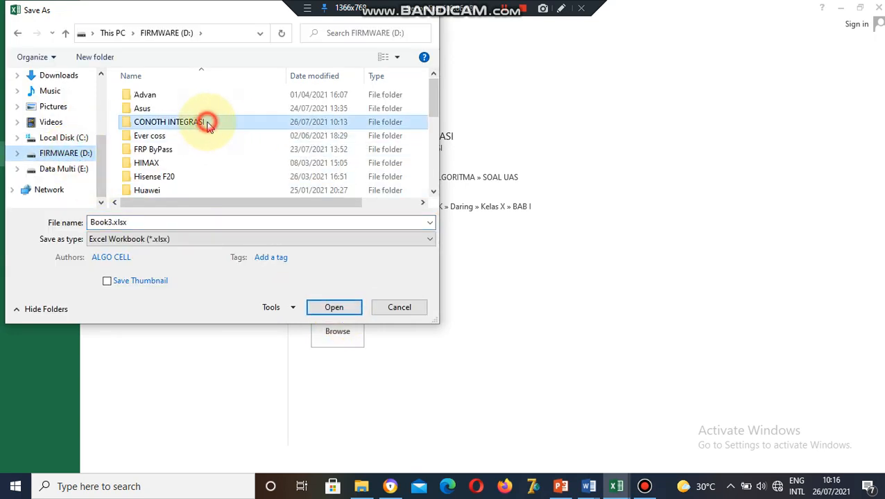
Rename the workbook to SUMBER DATA and try saving, dismissing the same-name warning.
left_click(109, 222)
left_click_drag(111, 222, 83, 226)
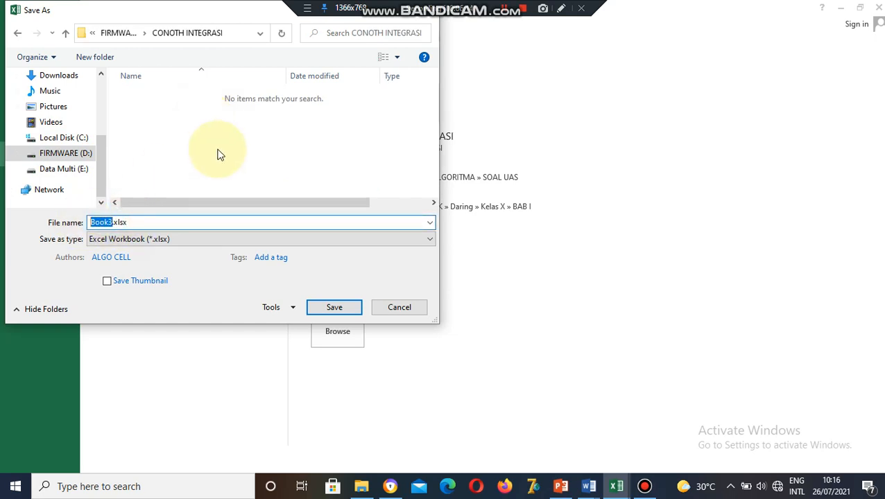
type("SUMBER DATA")
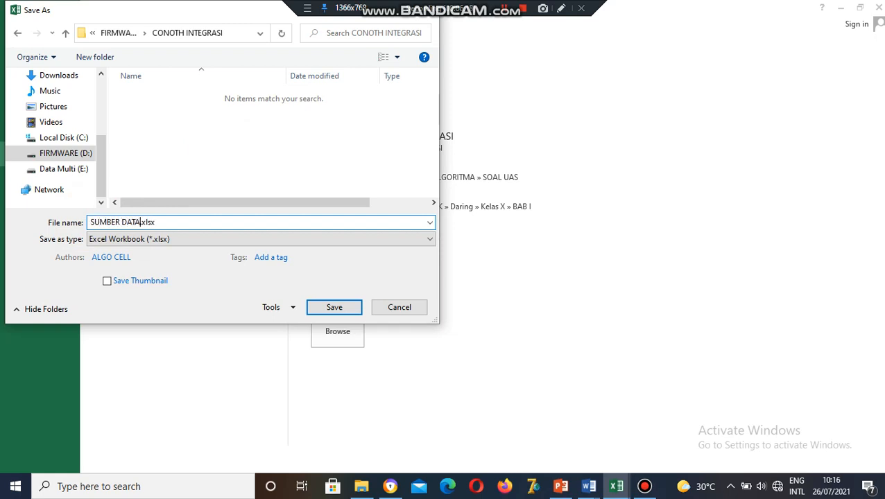
left_click(326, 308)
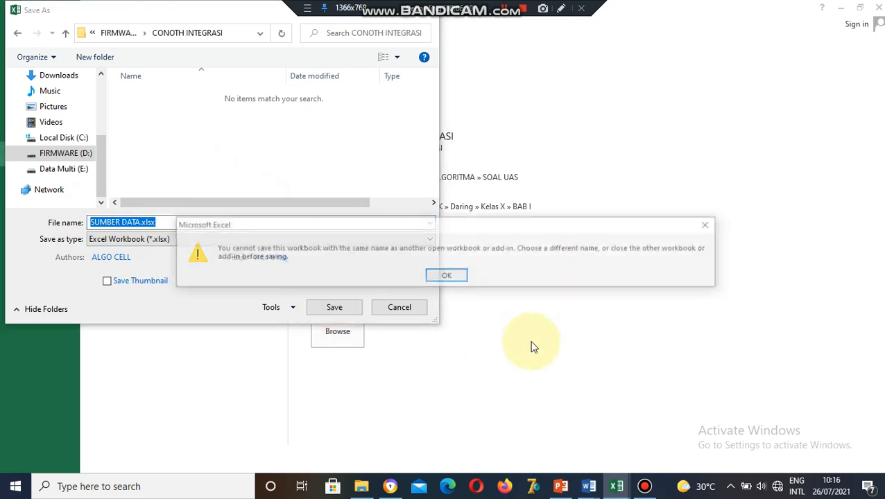
left_click(434, 273)
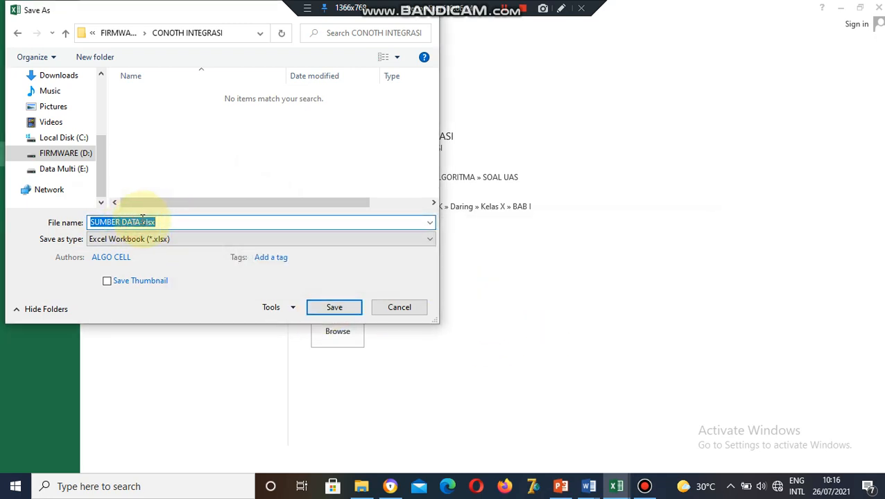
Retry the save as 'sumber data', dismiss the conflict warning, and trim the name to 'data'.
left_click(141, 222)
left_click_drag(142, 222, 72, 223)
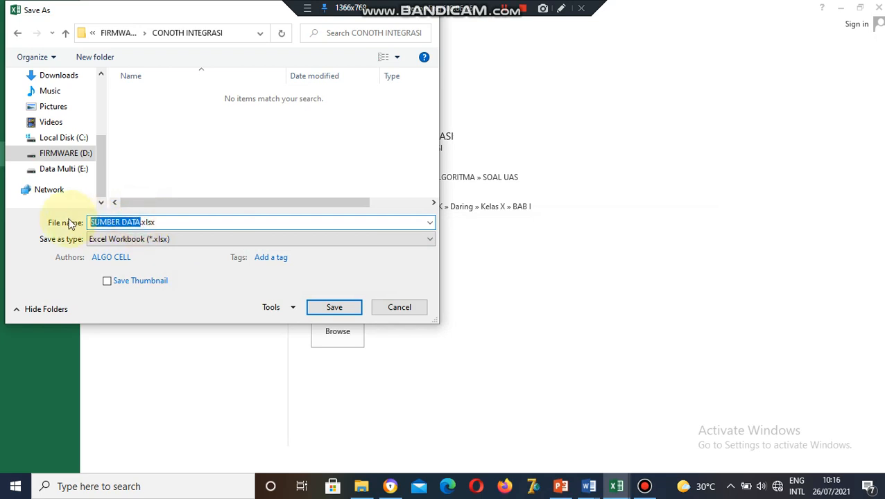
type("s")
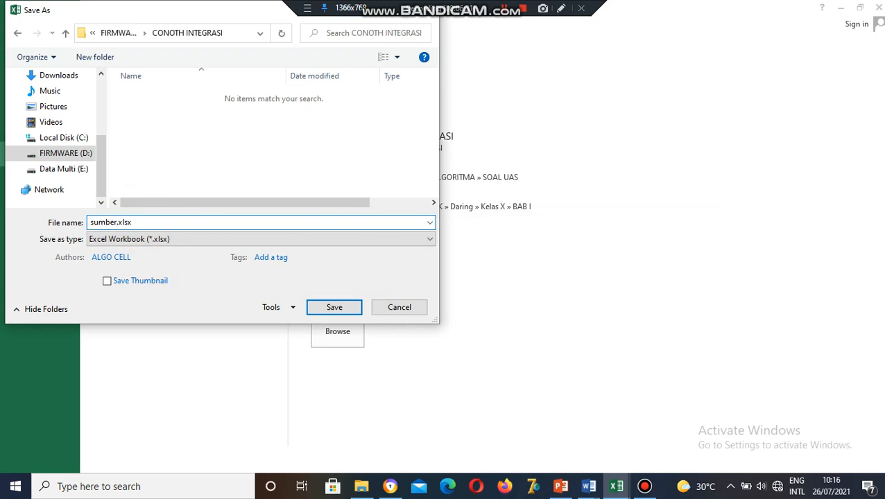
type("umberda")
left_click_drag(158, 222, 63, 221)
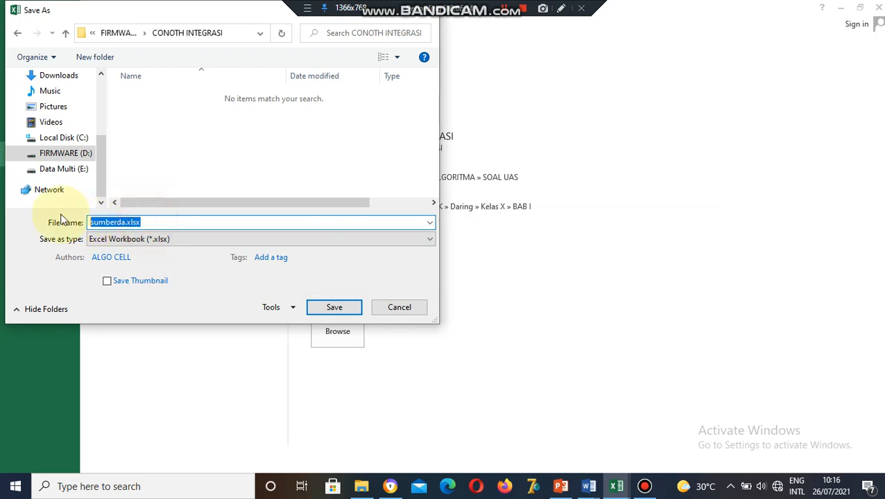
type("s")
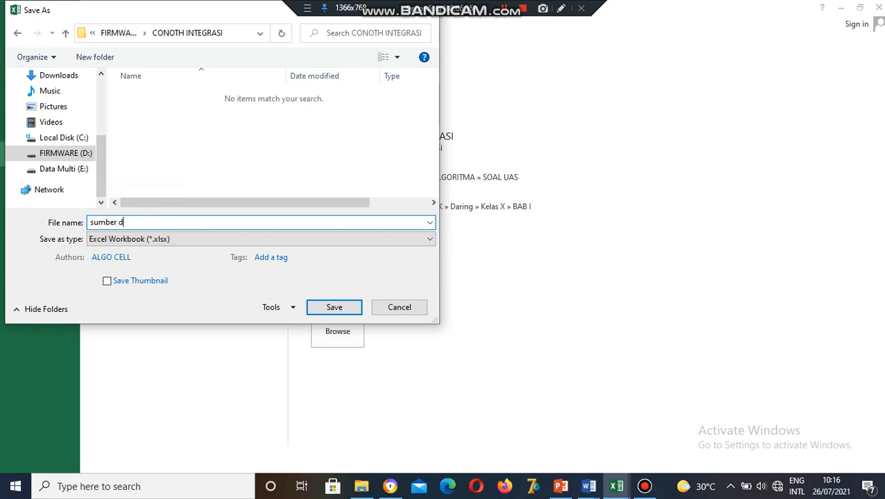
left_click(320, 308)
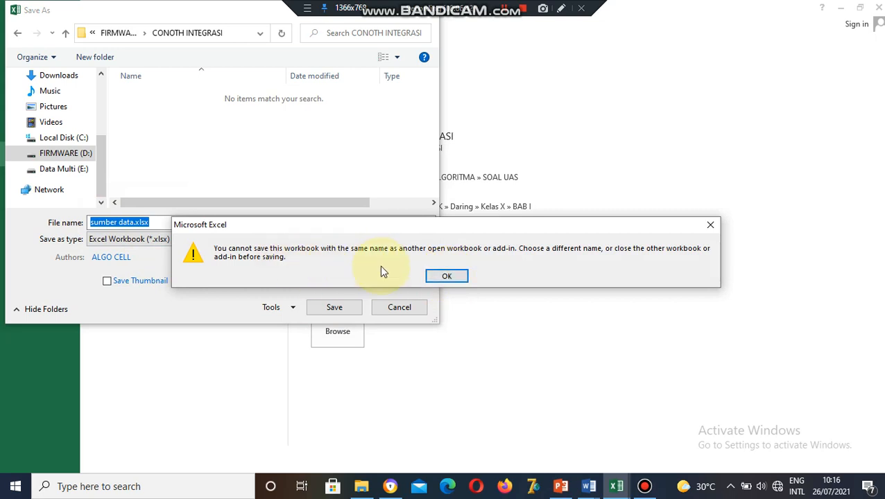
left_click(449, 279)
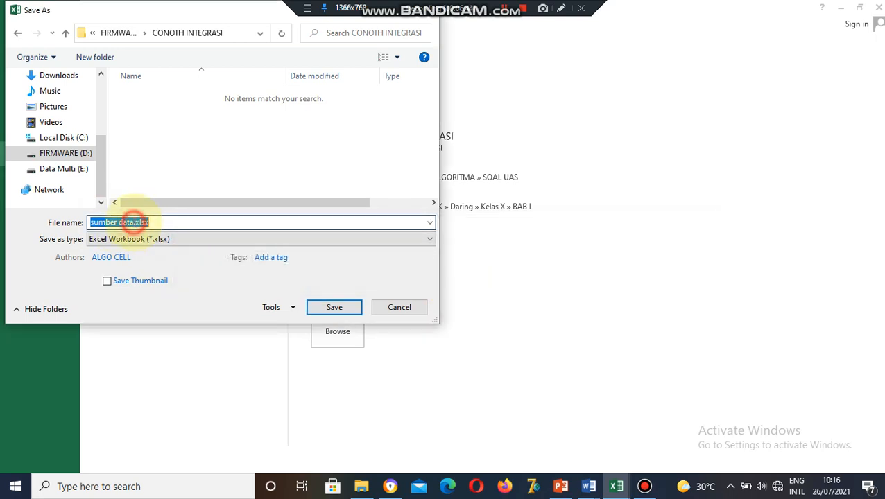
left_click(134, 222)
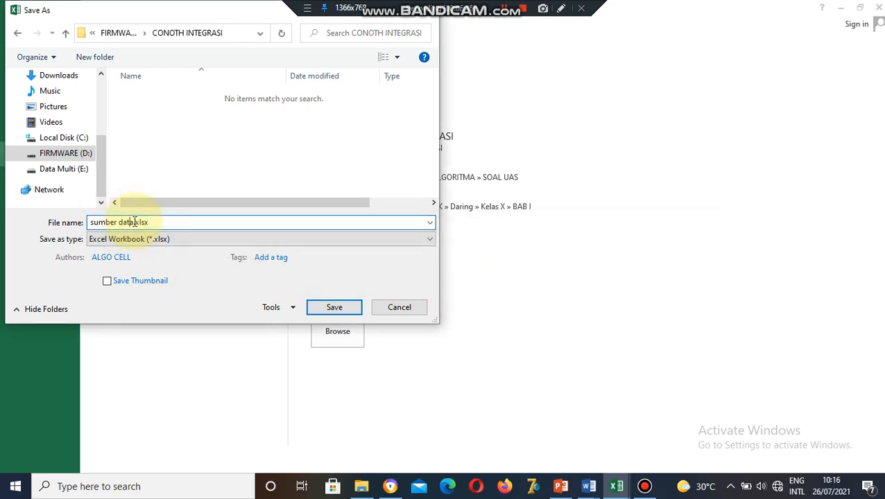
left_click_drag(119, 222, 55, 219)
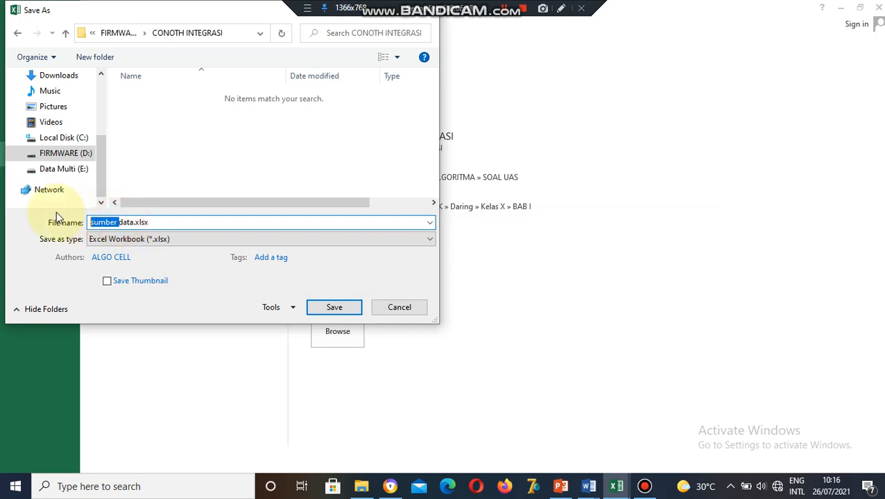
key("BackSpace")
Save the workbook as data.xlsx, then Tab-align the NAMA and JENIS KELAMIN colons in Word.
left_click(333, 308)
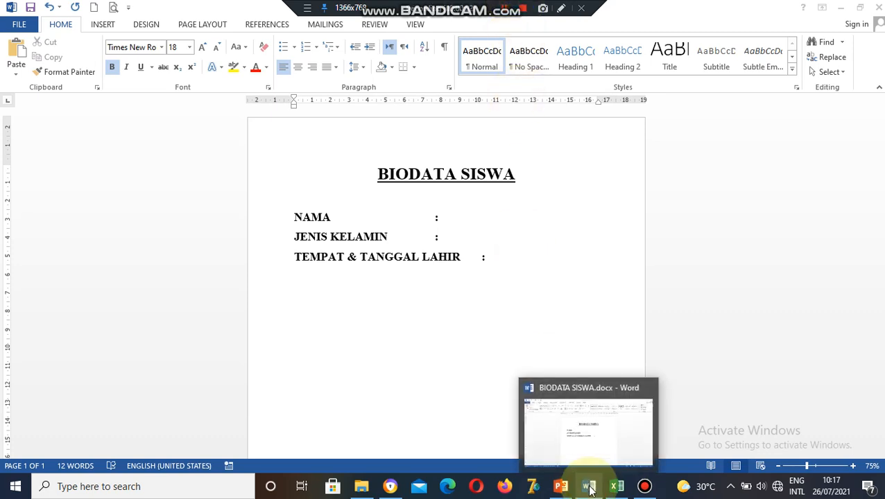
left_click(436, 221)
key("Tab")
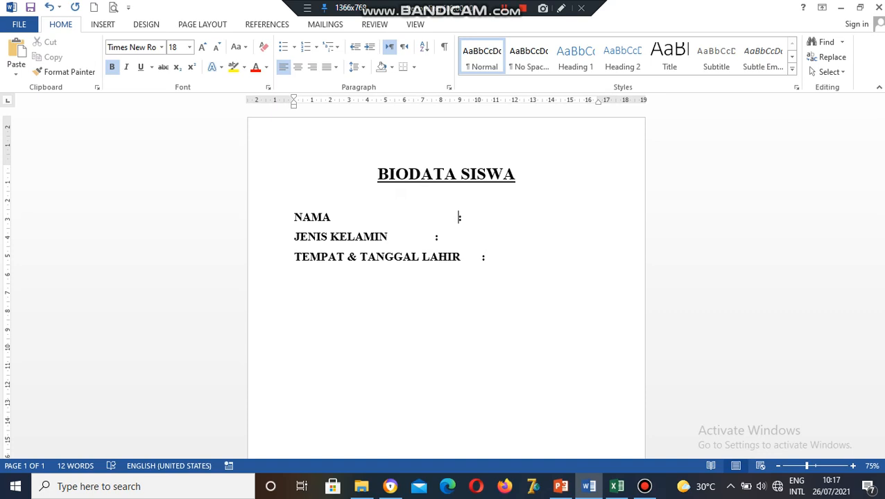
left_click(435, 234)
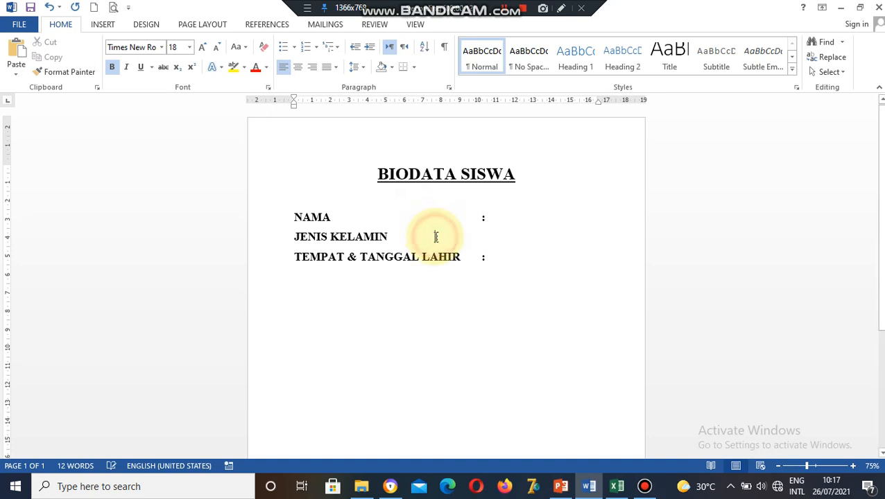
key("Tab")
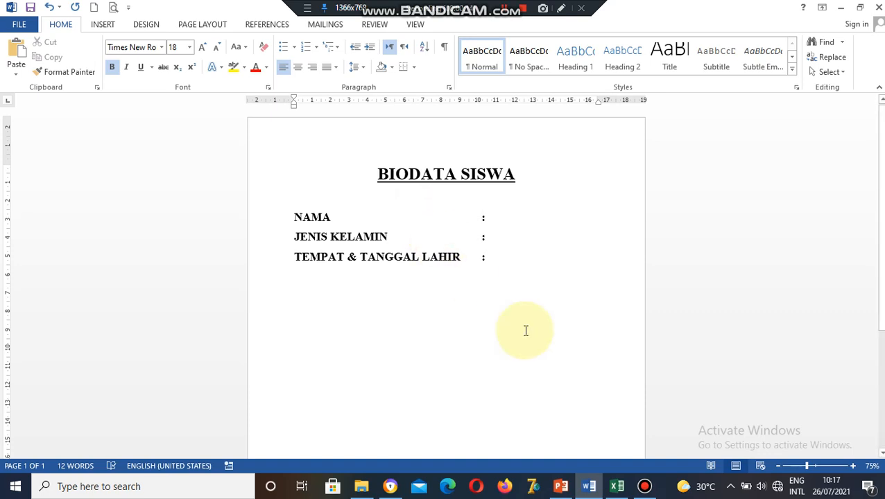
left_click(617, 487)
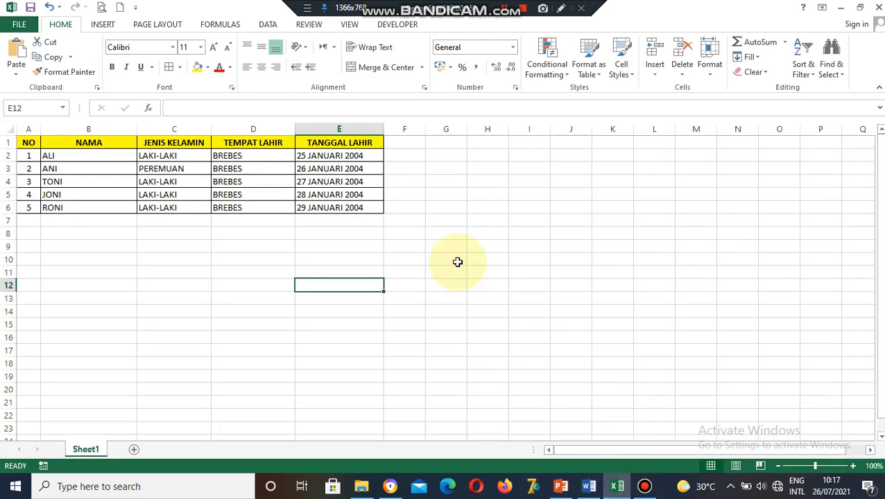
Select cell C7 in Excel, then switch windows until the BIODATA SISWA document is in front.
left_click(193, 222)
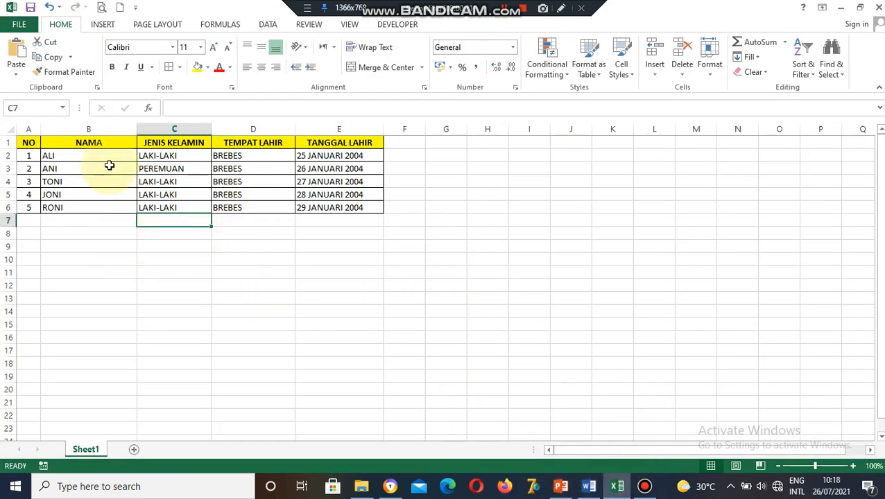
left_click(590, 490)
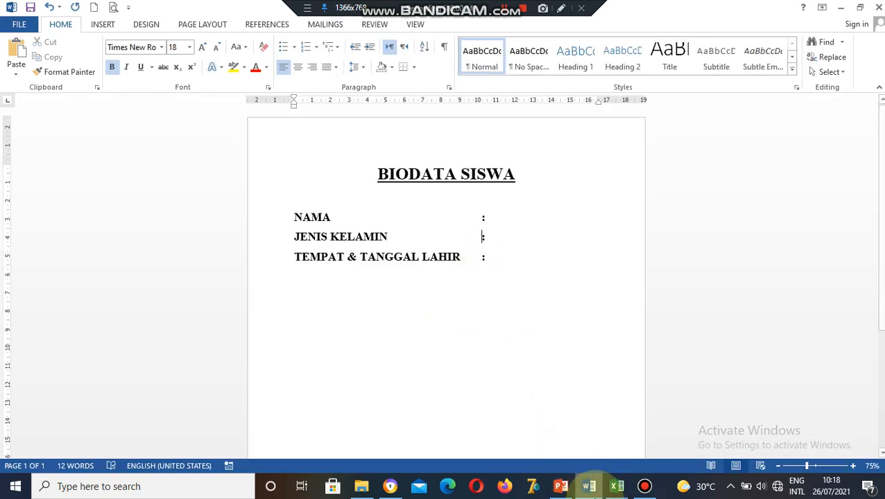
left_click(586, 488)
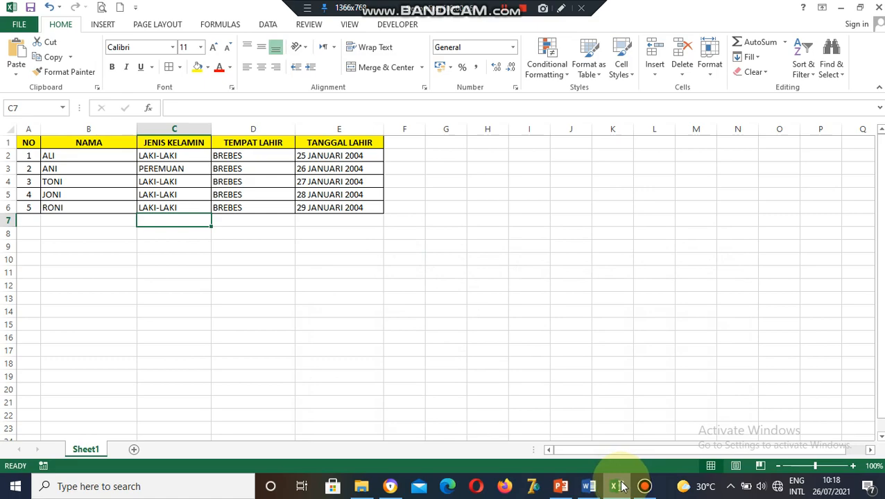
left_click(619, 486)
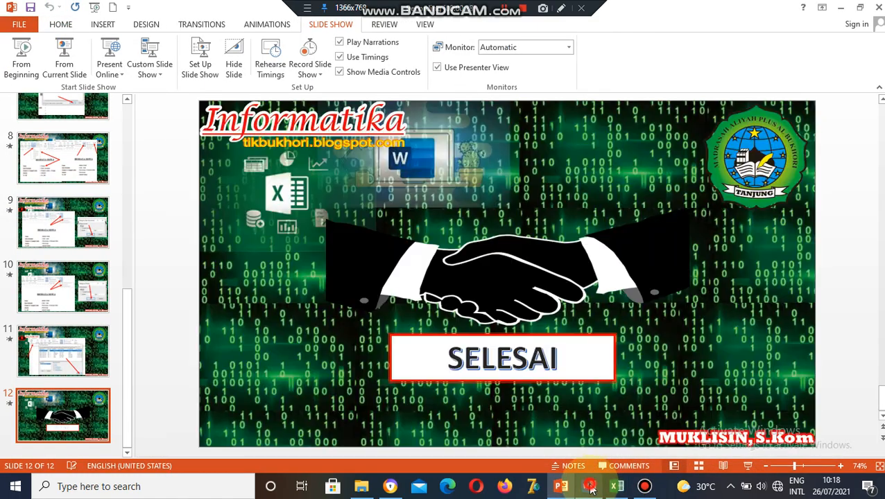
left_click(590, 488)
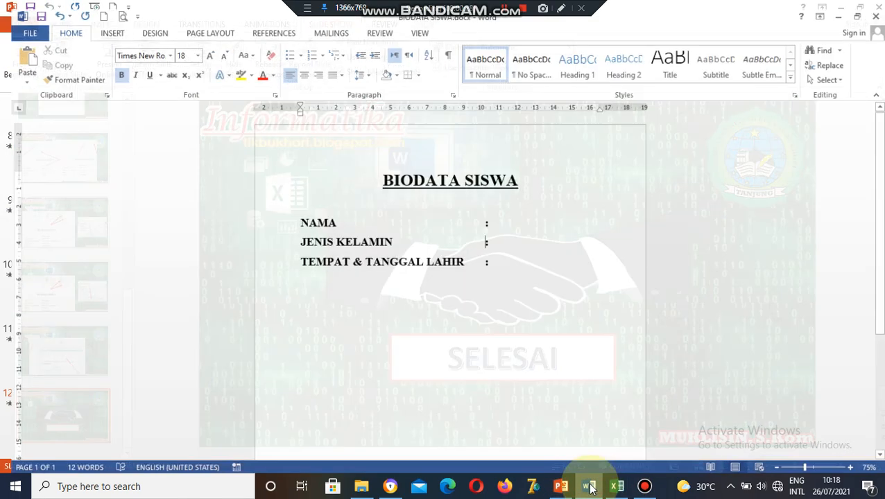
mouse_move(588, 488)
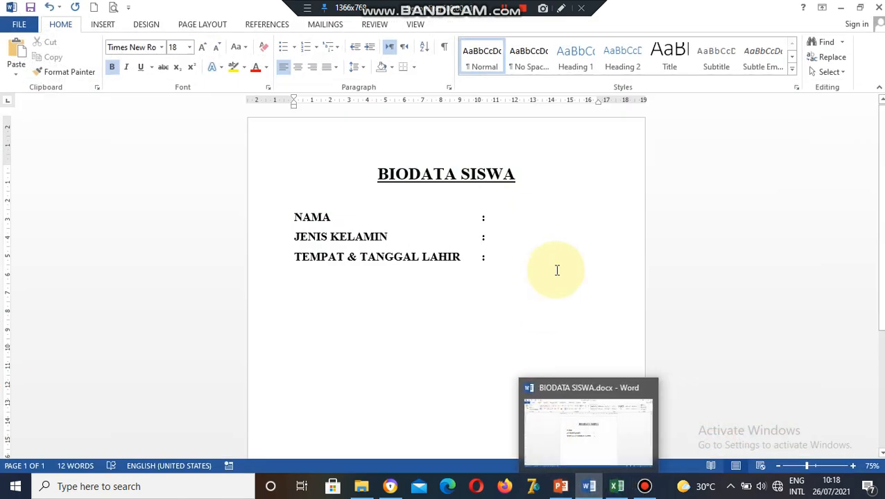
left_click(617, 486)
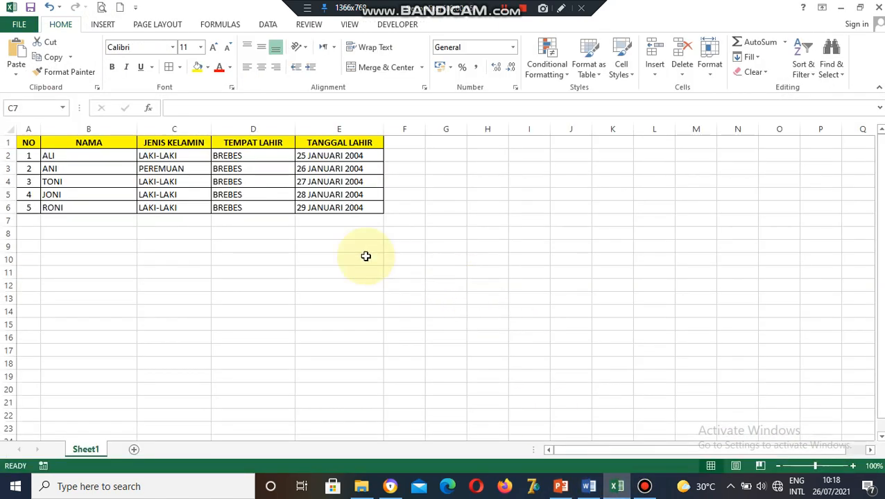
left_click(590, 487)
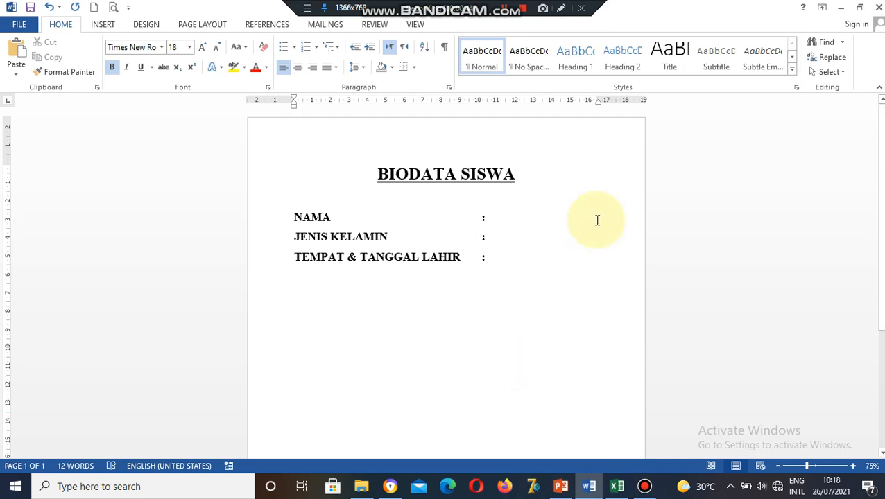
Use an existing list: load data.xlsx from FIRMWARE (D:) > CONOTH INTEGRASI as recipients.
left_click(319, 26)
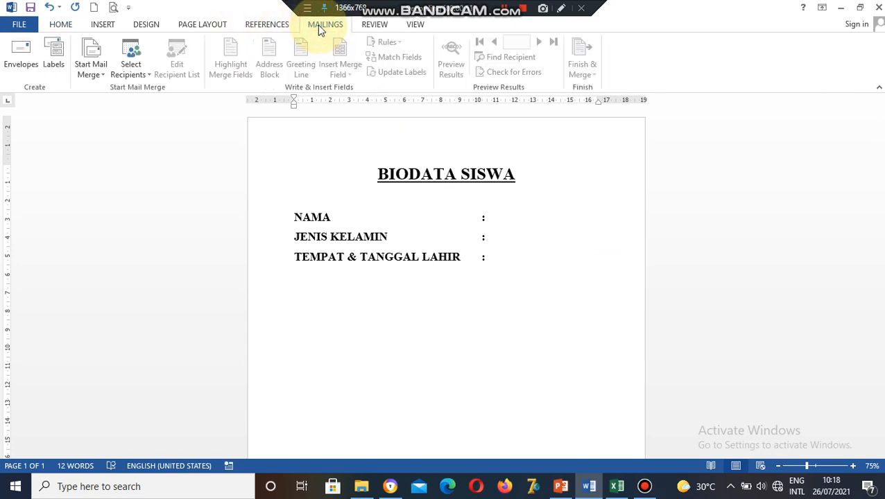
left_click(141, 76)
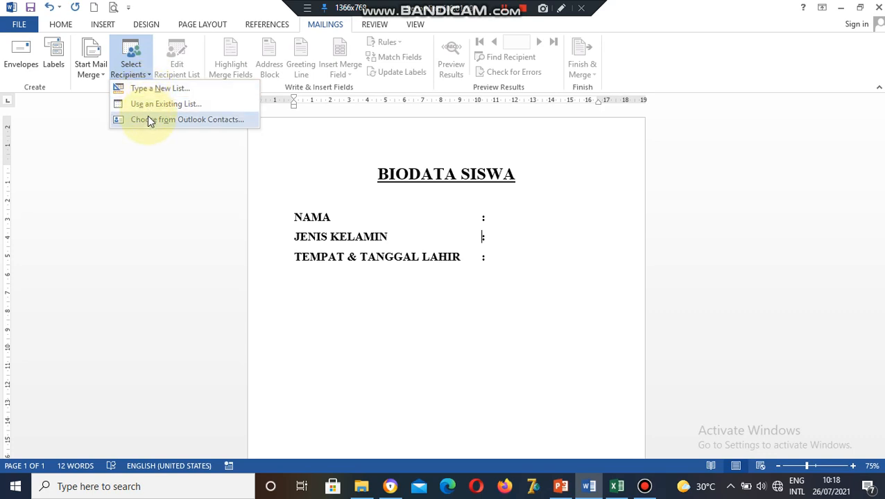
left_click(218, 109)
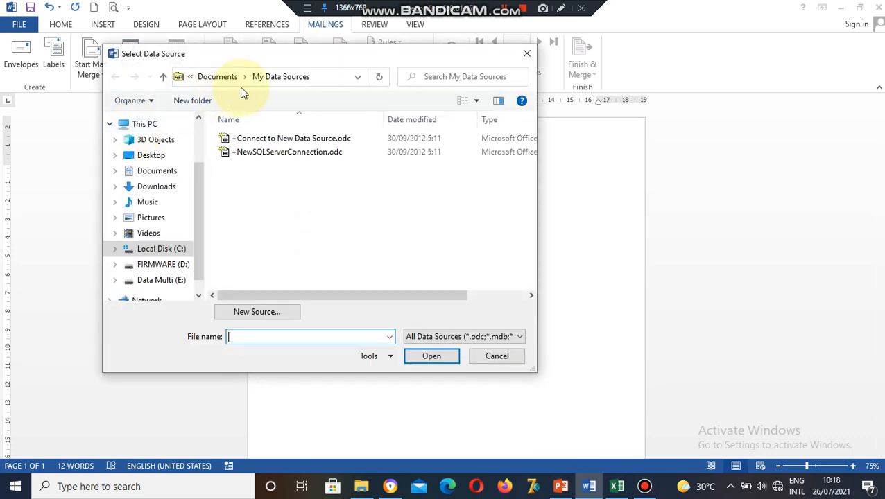
left_click_drag(294, 59, 472, 68)
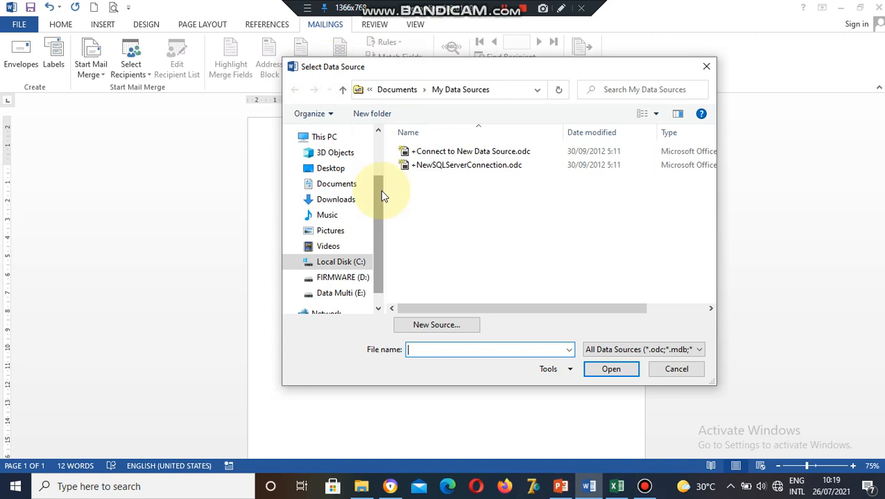
mouse_move(380, 190)
left_mouse_down()
mouse_move(376, 151)
mouse_move(377, 193)
left_mouse_up()
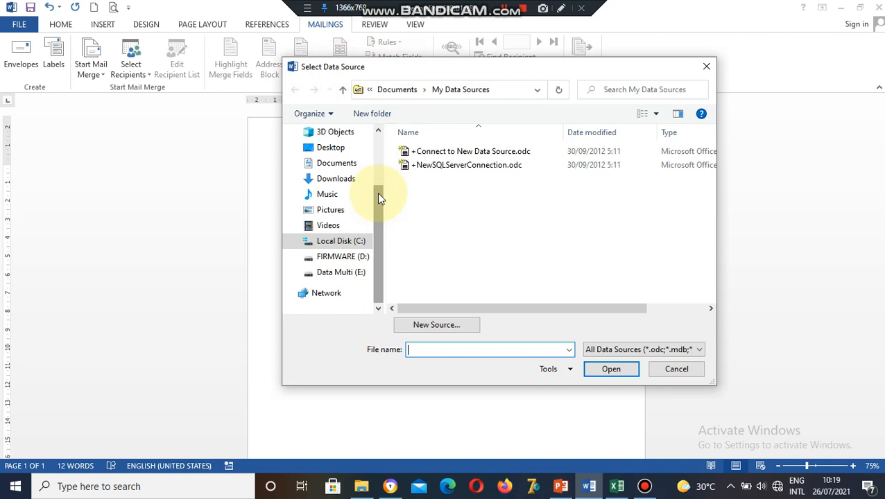
left_click(351, 258)
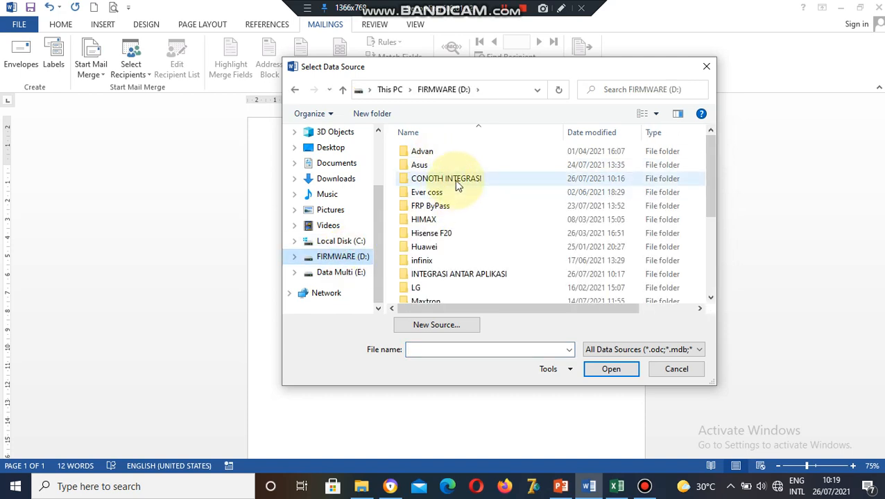
double_click(450, 179)
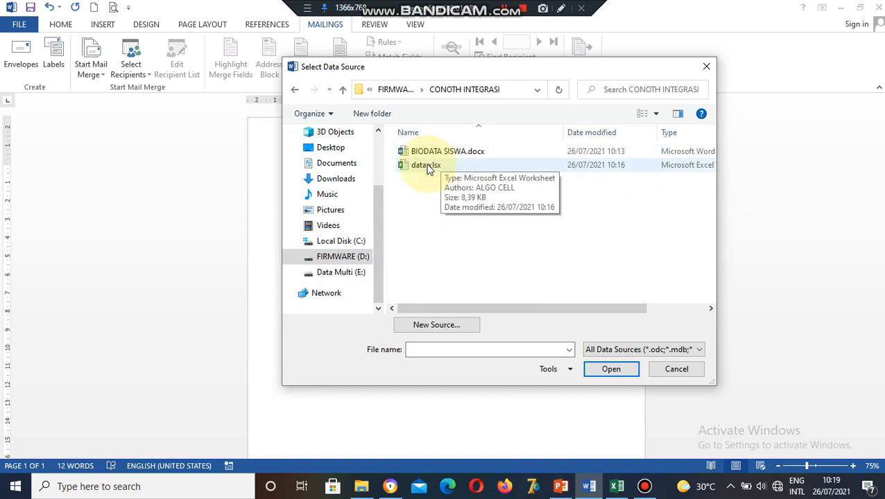
left_click(456, 166)
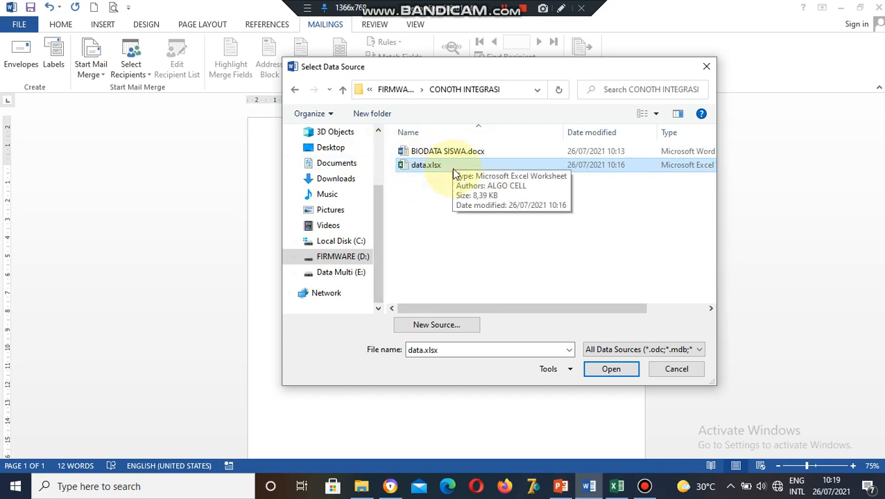
left_click(611, 370)
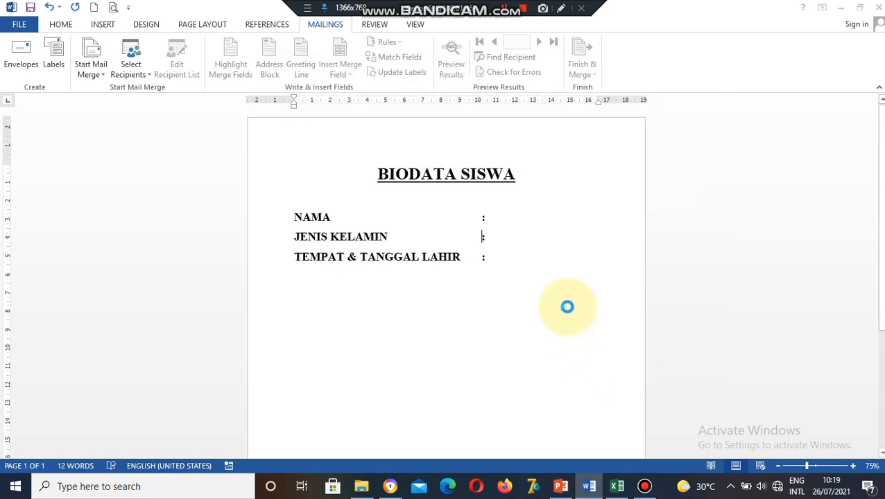
Accept the Sheet1$ table, with the first row as column headers.
left_click_drag(319, 136, 242, 154)
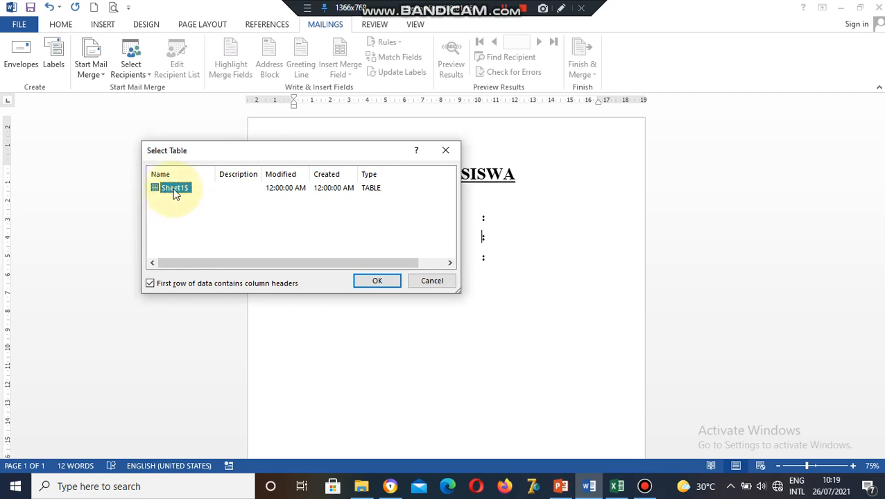
left_click(382, 281)
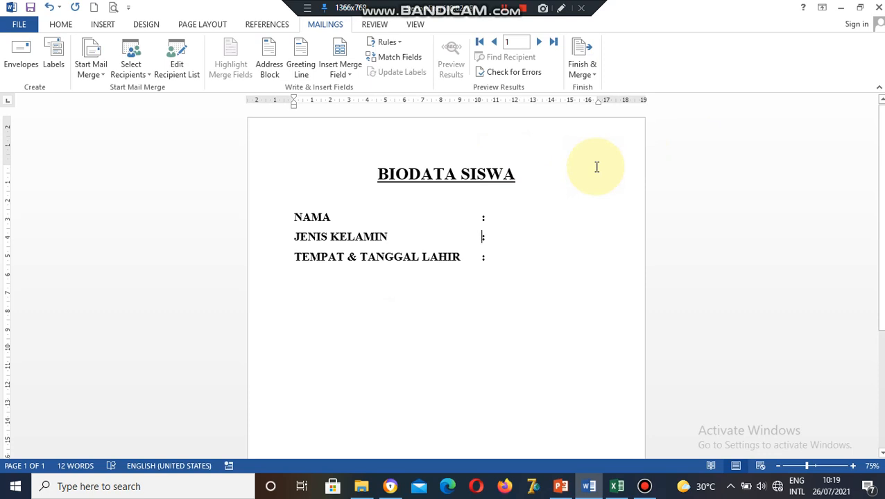
Insert the «NAMA» merge field after the NAMA colon.
left_click(492, 218)
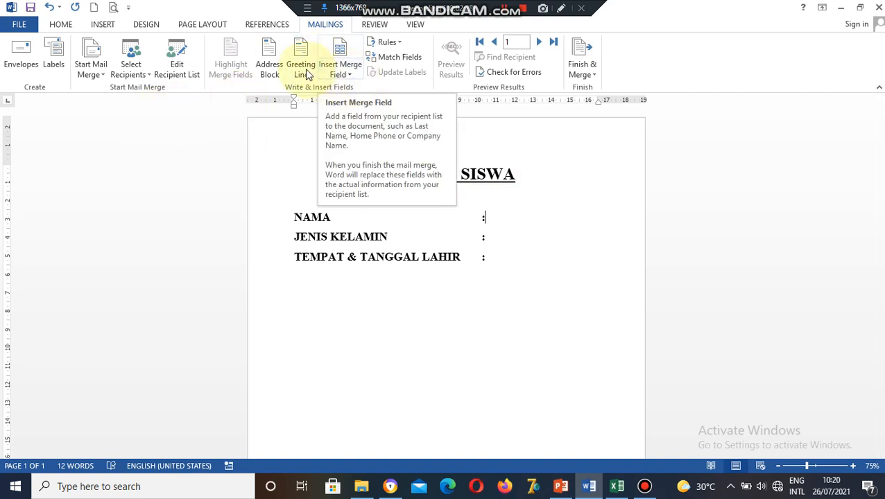
left_click(353, 77)
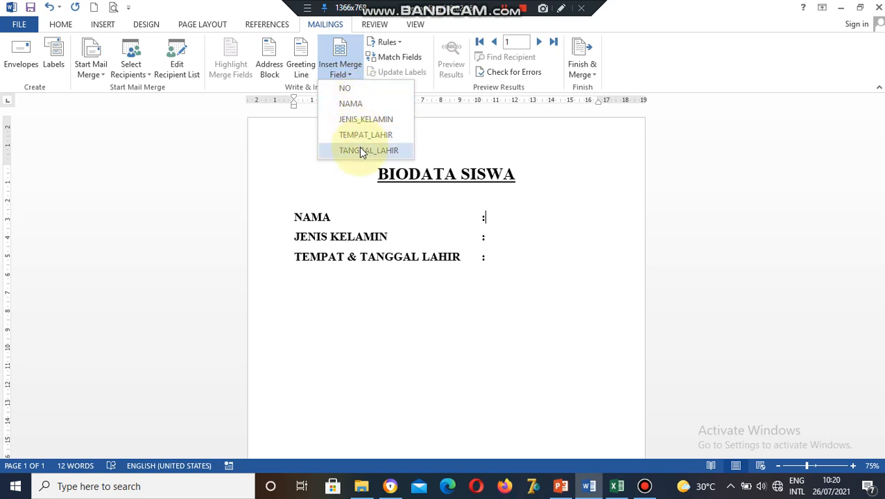
left_click(478, 220)
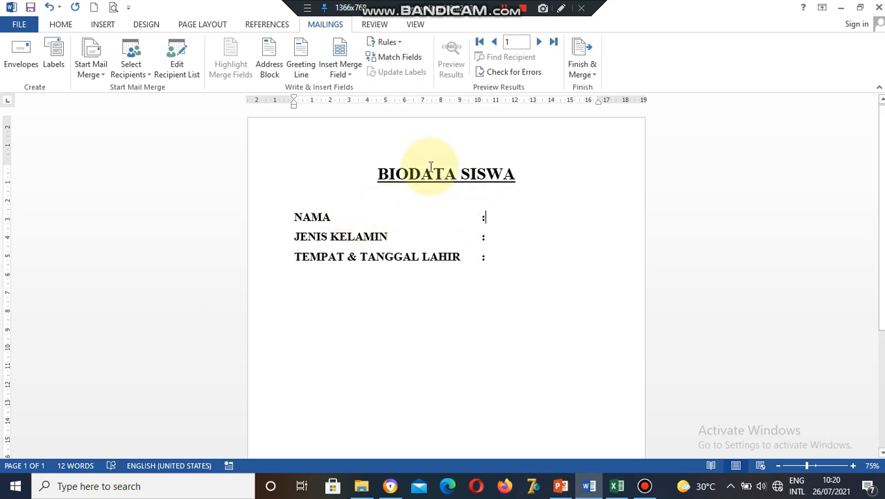
left_click(349, 77)
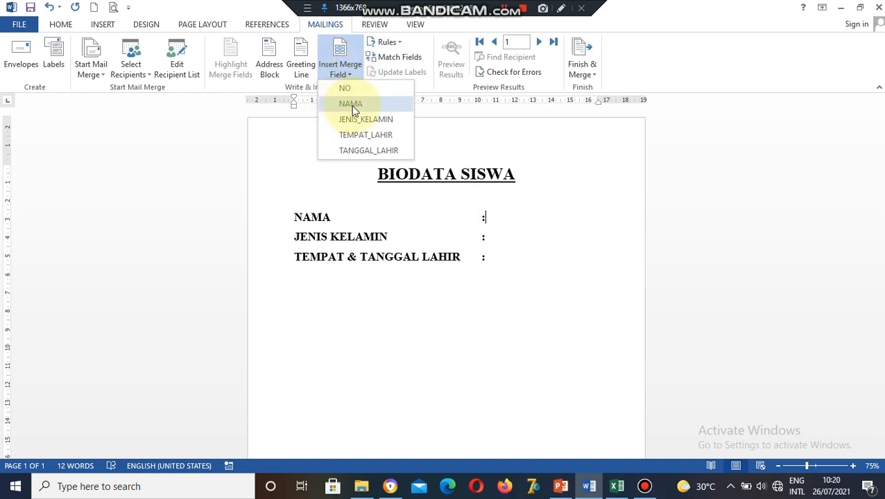
left_click(351, 104)
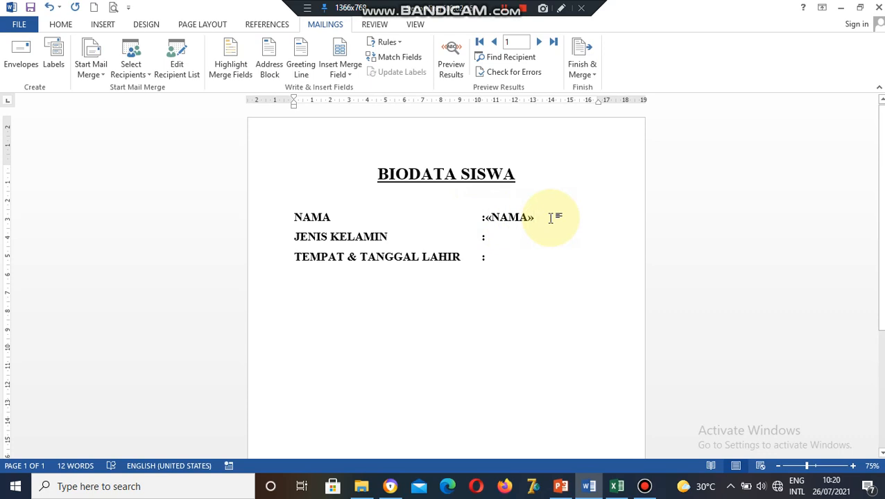
Insert the «JENIS_KELAMIN» merge field after the JENIS KELAMIN colon.
left_click(494, 237)
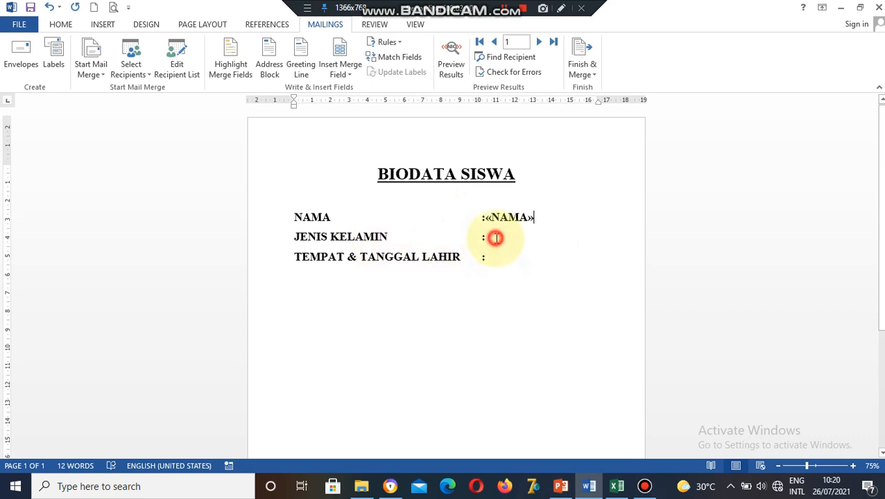
left_click(348, 76)
left_click(360, 116)
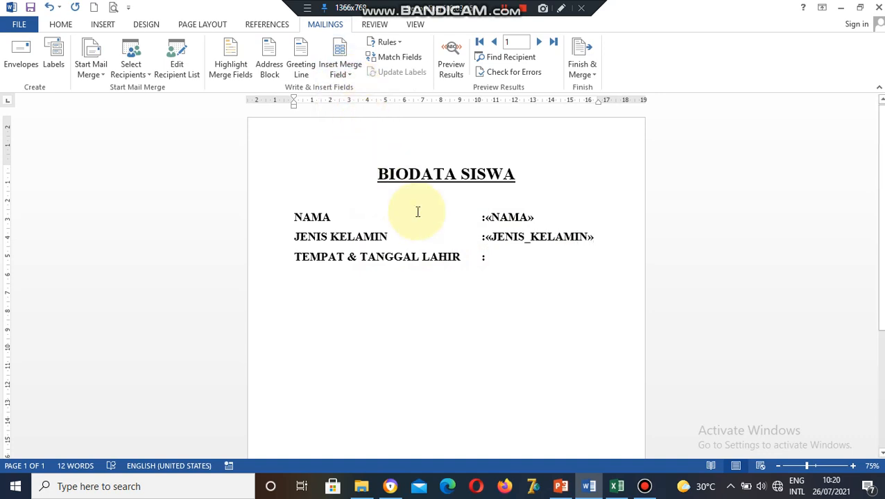
Insert «TEMPAT_LAHIR», a comma, then «TANGGAL_LAHIR» after the TEMPAT & TANGGAL LAHIR colon.
left_click(490, 258)
left_click(350, 76)
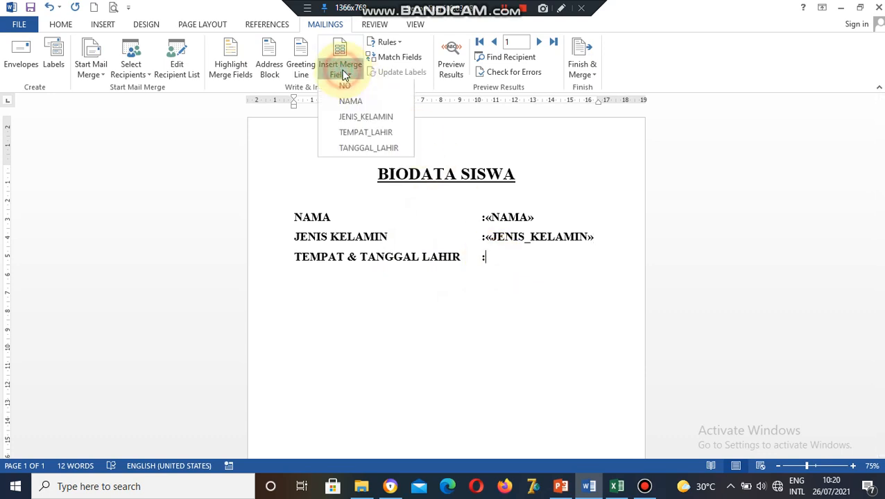
left_click(352, 136)
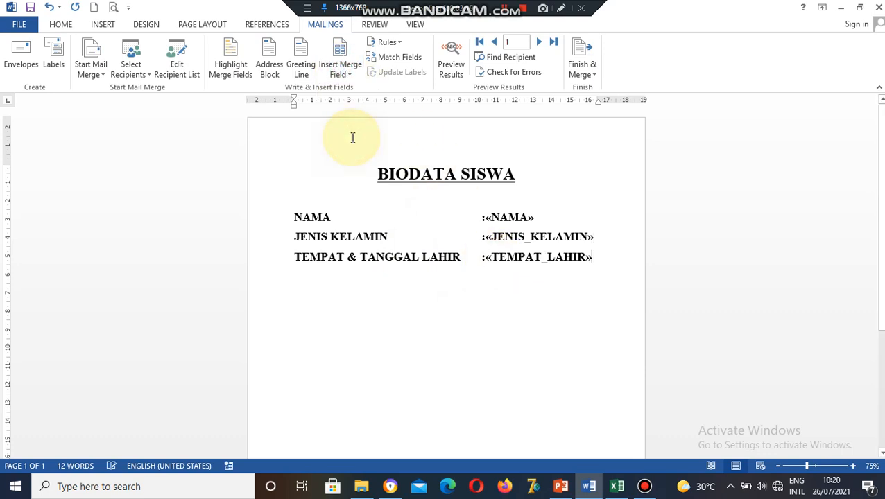
type(",")
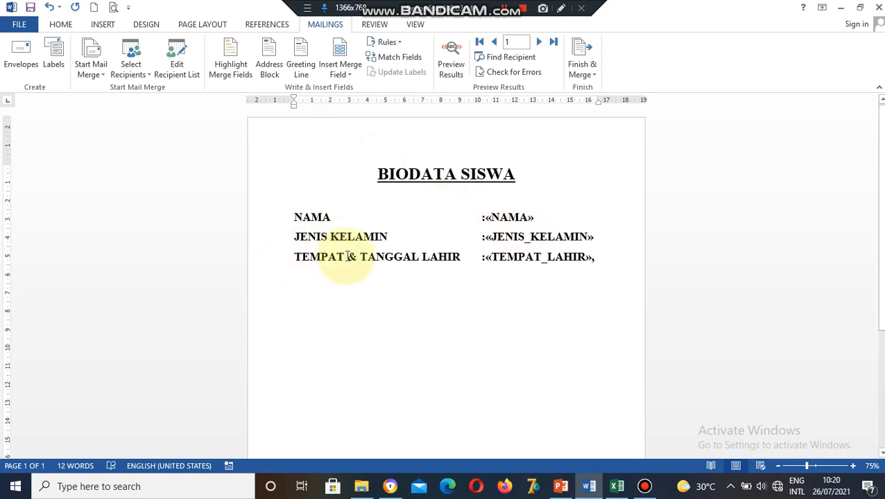
left_click(347, 74)
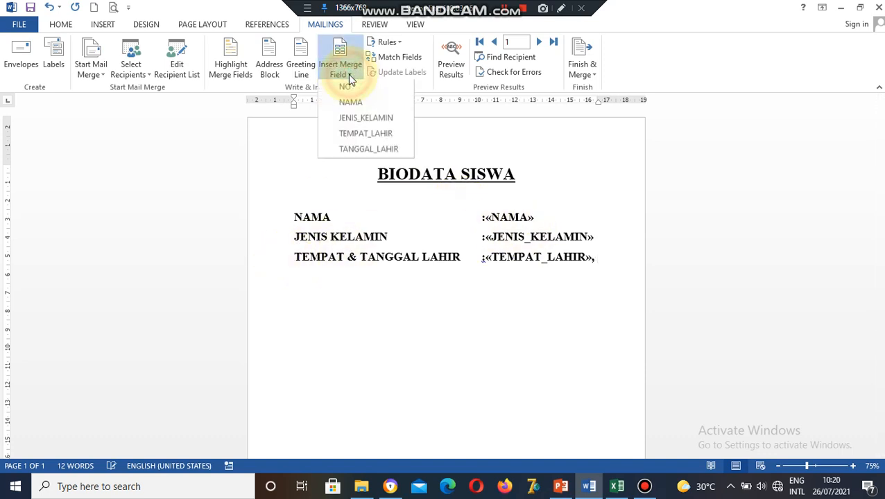
left_click(362, 152)
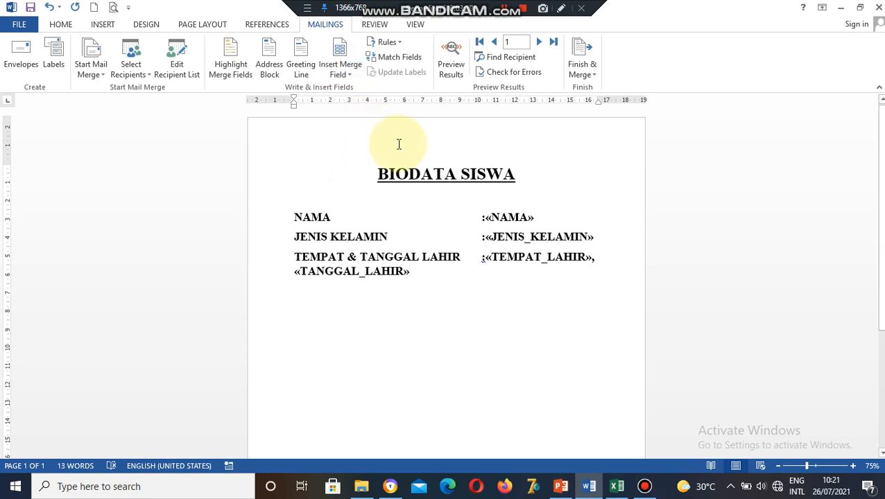
Set the three biodata lines to font size 12.
left_click(293, 215)
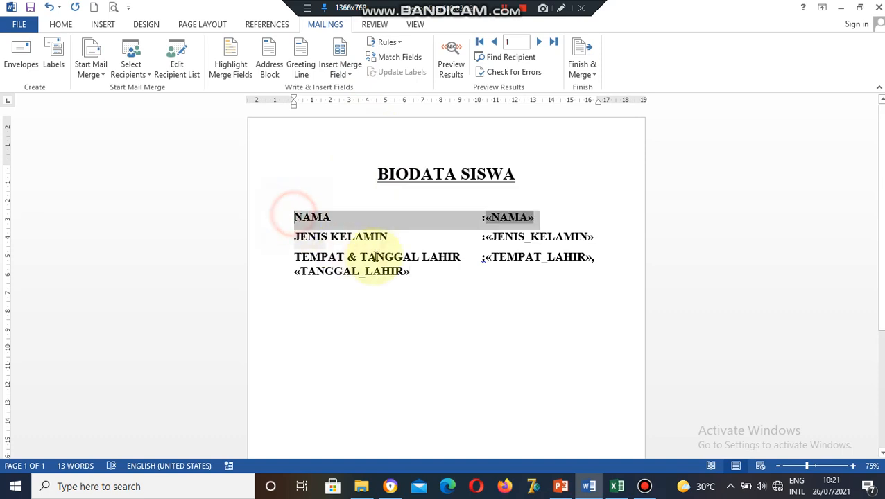
left_click_drag(374, 257, 387, 272)
left_click(61, 24)
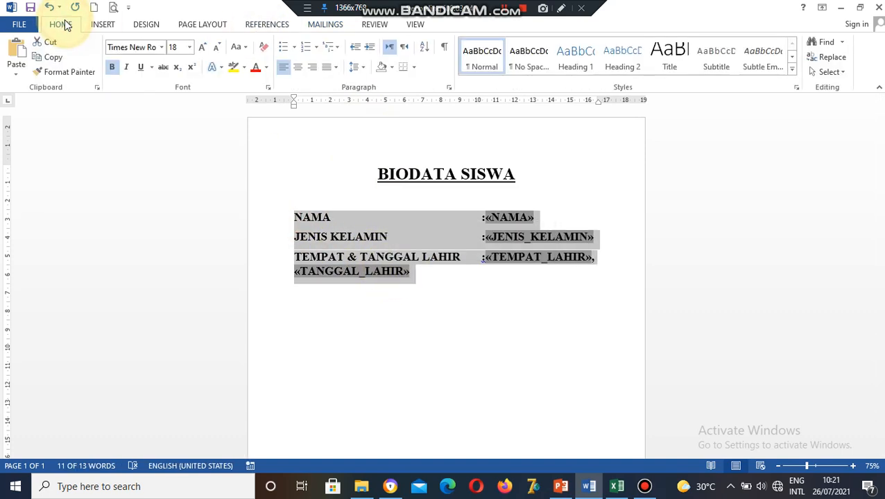
left_click(189, 47)
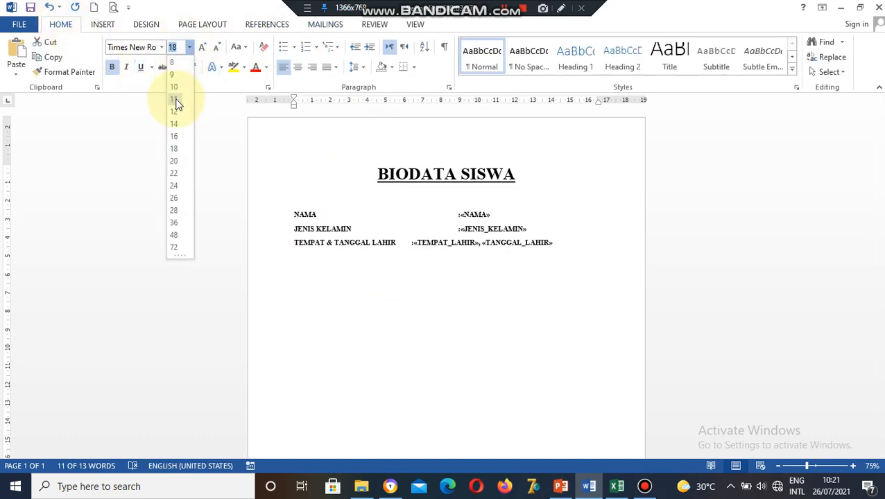
left_click(176, 103)
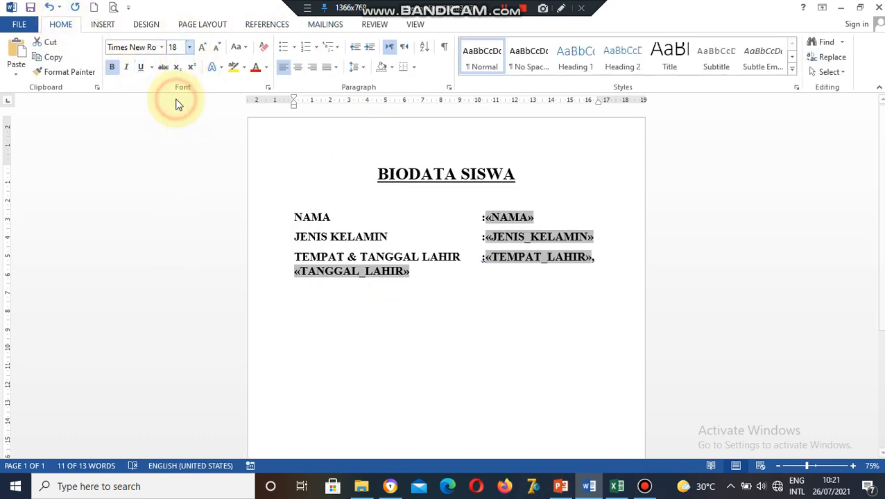
left_click(189, 46)
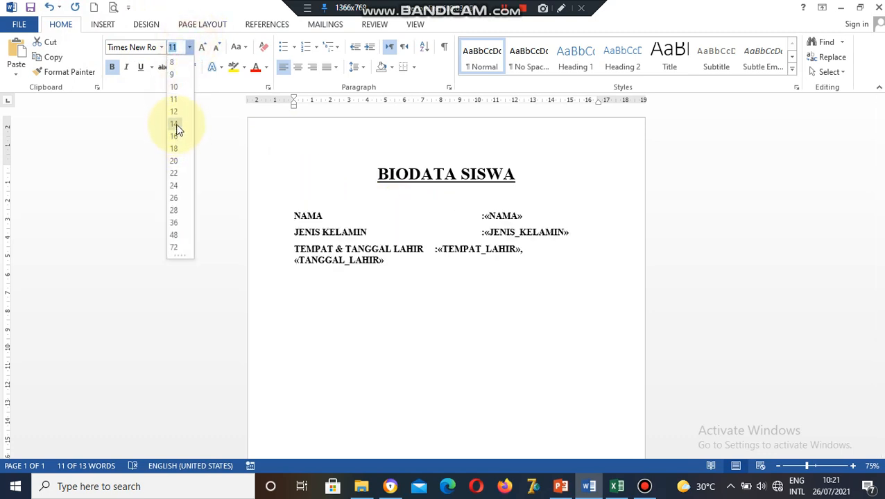
left_click(174, 112)
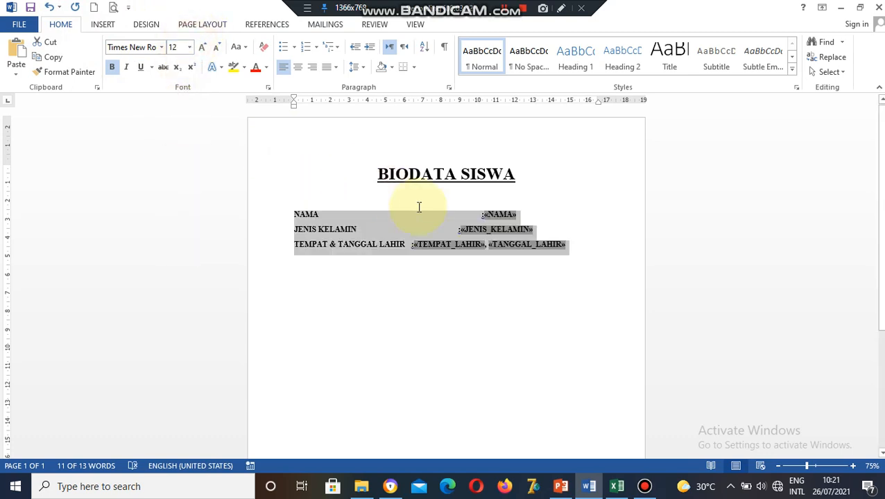
Remove the extra spacing before «NAMA» and «JENIS_KELAMIN» so they align with the birth-place field.
left_click(478, 214)
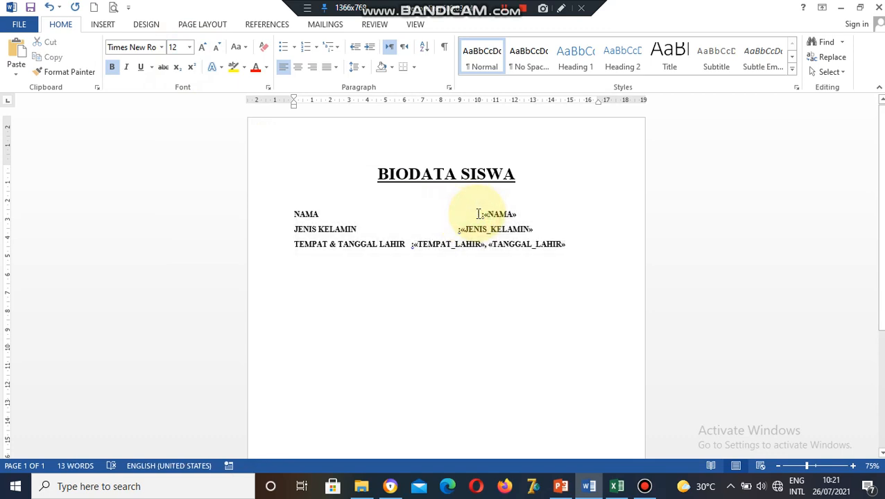
key("BackSpace")
key("BackSpace")
key("BackSpace")
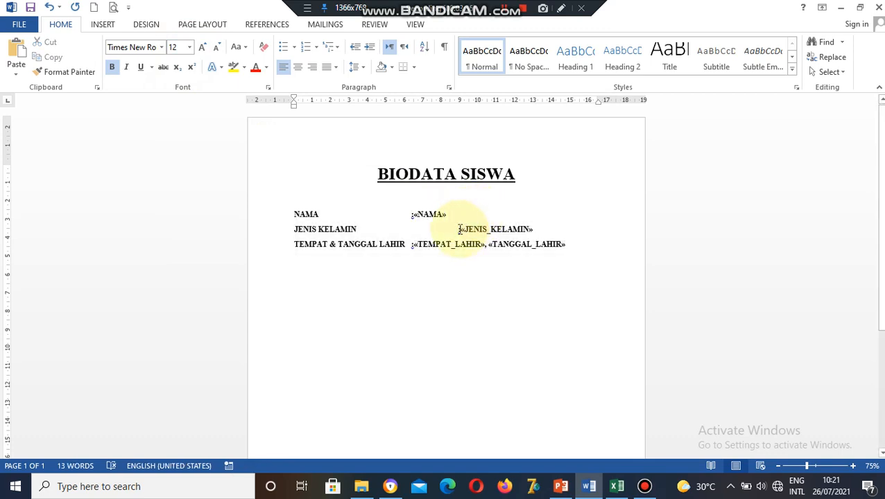
left_click(459, 229)
key("BackSpace")
key("BackSpace")
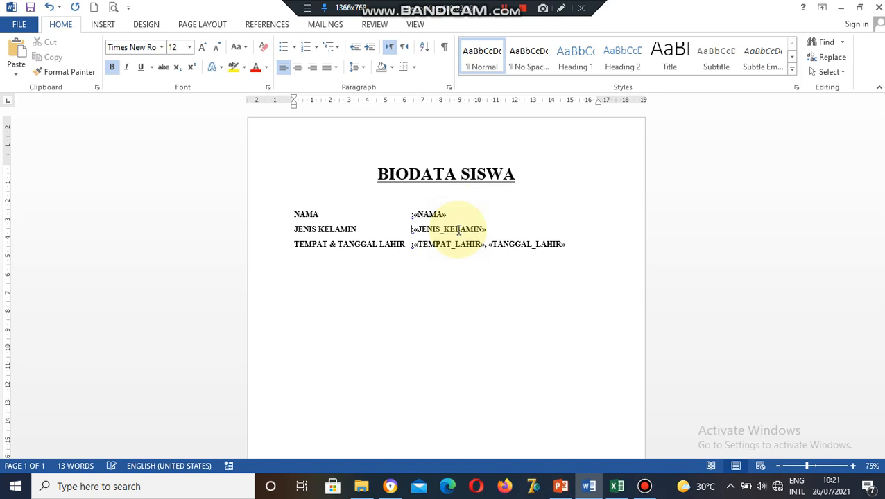
left_click(816, 467)
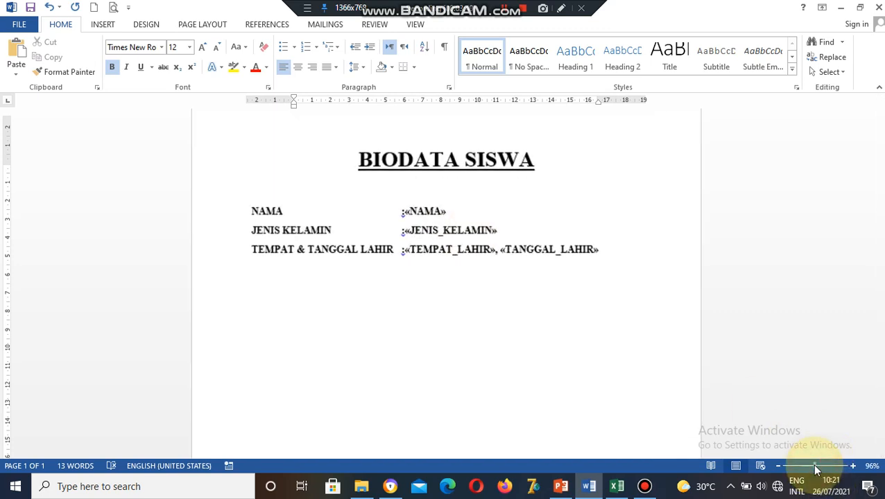
left_click(819, 466)
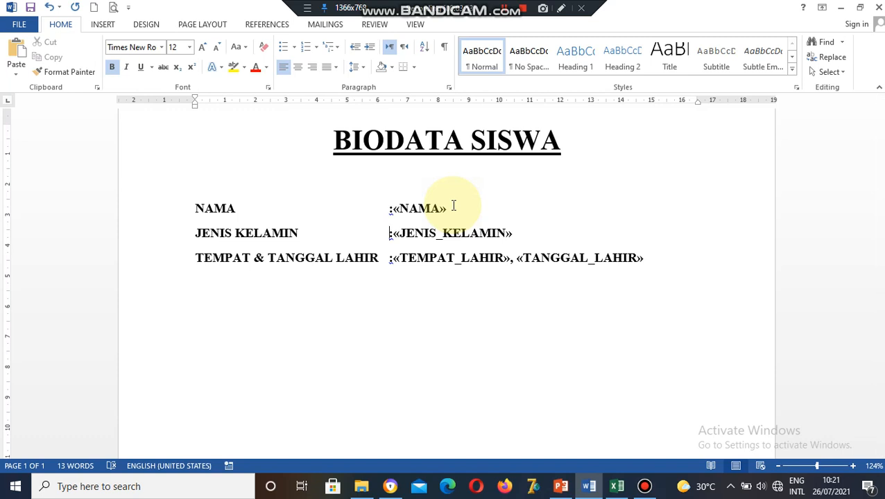
left_click(320, 25)
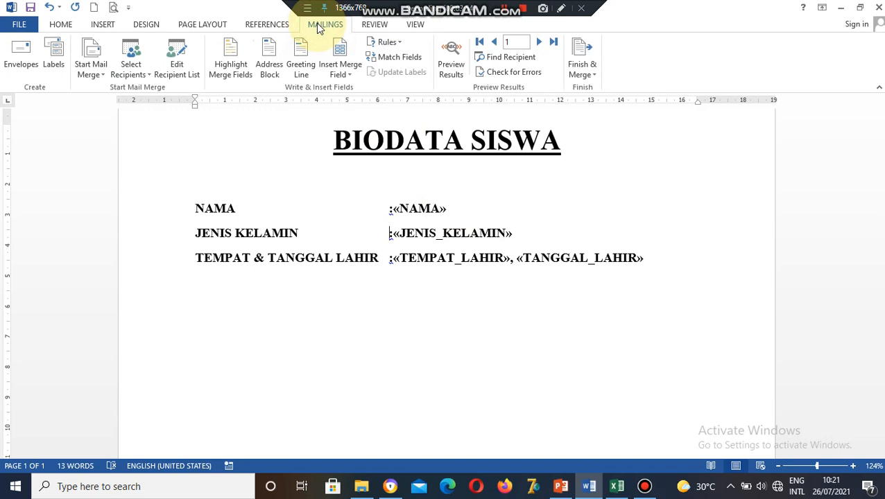
left_click(455, 57)
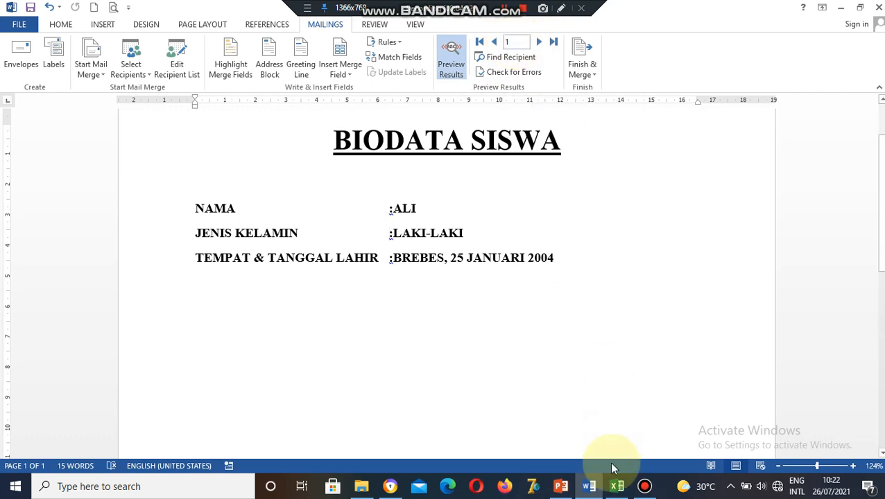
left_click(539, 42)
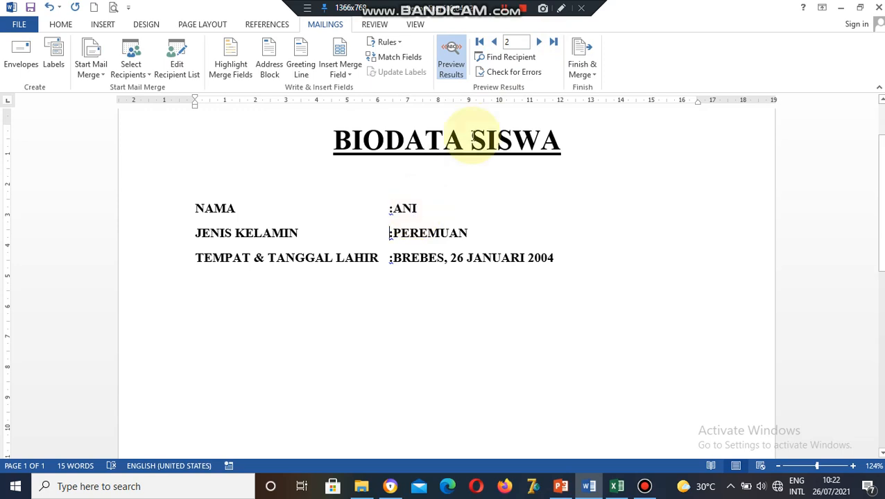
left_click(539, 41)
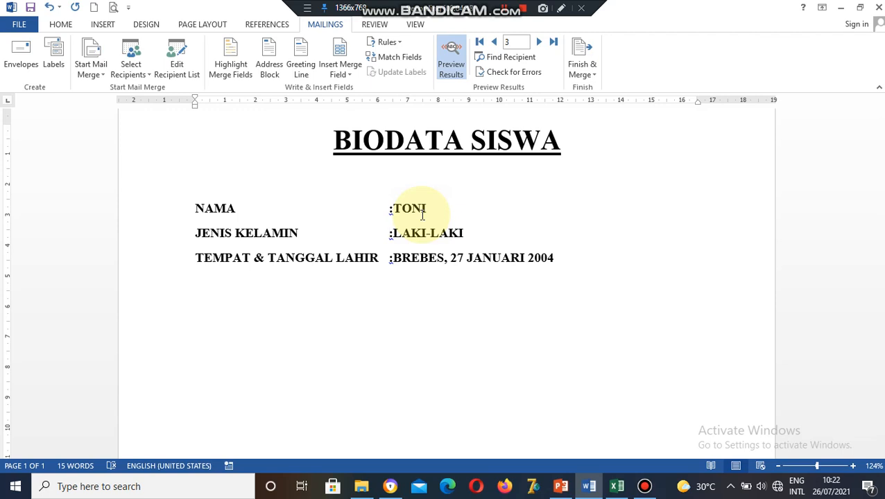
left_click(593, 77)
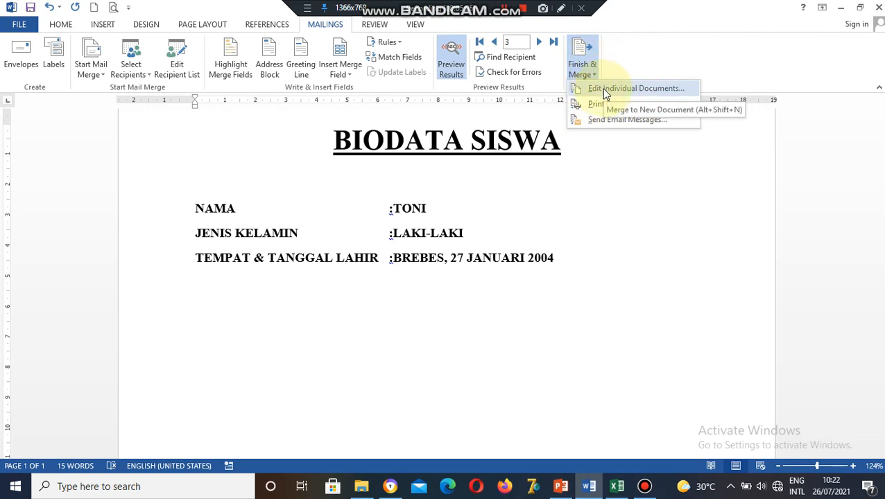
Cancel the Edit Individual Documents merge and advance the preview to the fourth student, JONI.
left_click(603, 90)
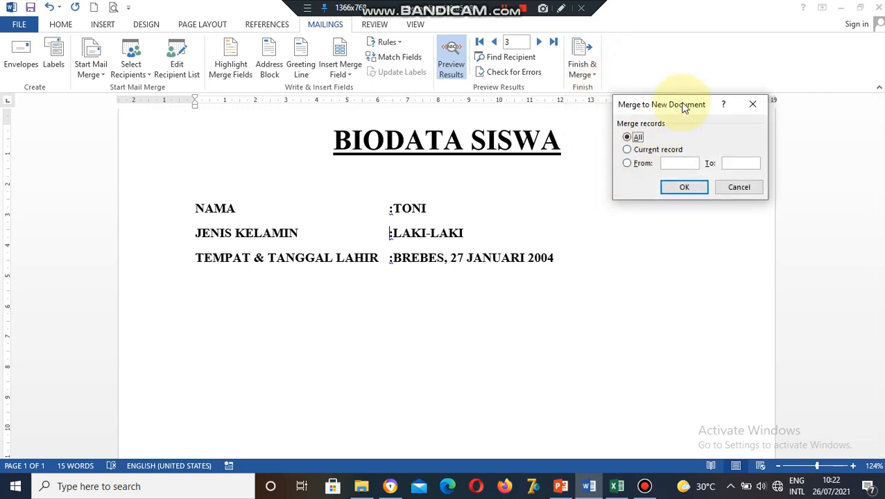
left_click_drag(683, 106, 678, 141)
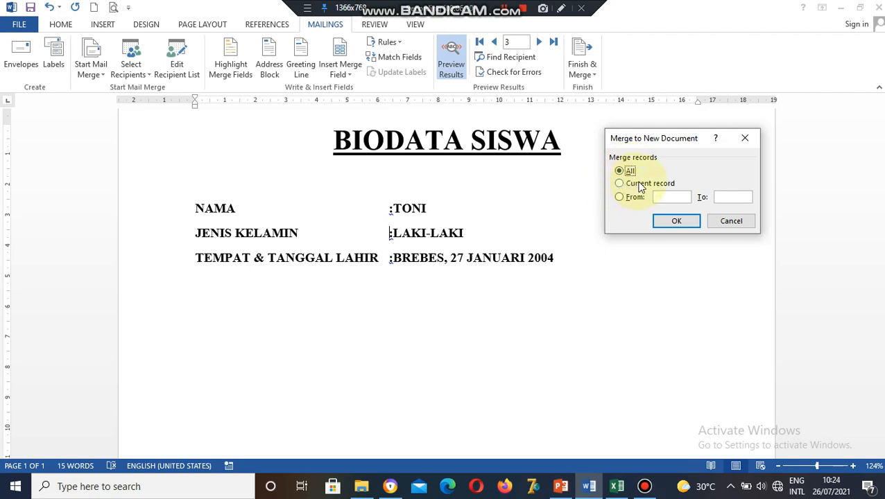
left_click(637, 183)
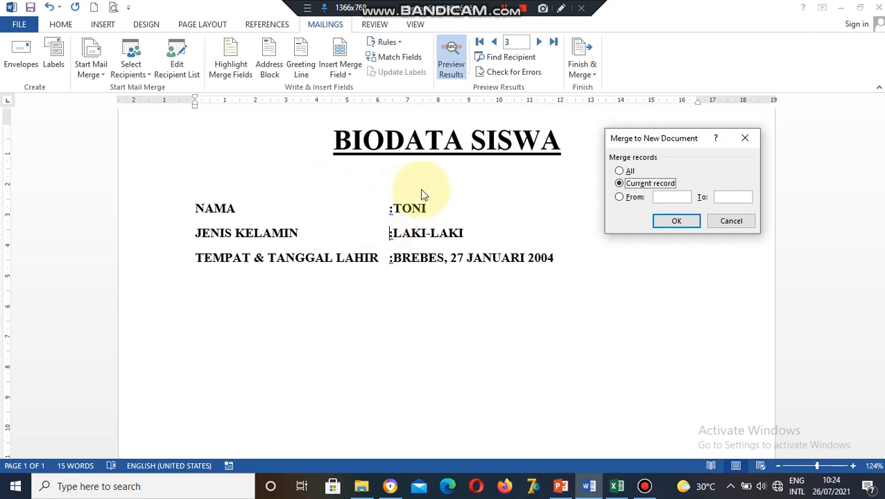
left_click(540, 43)
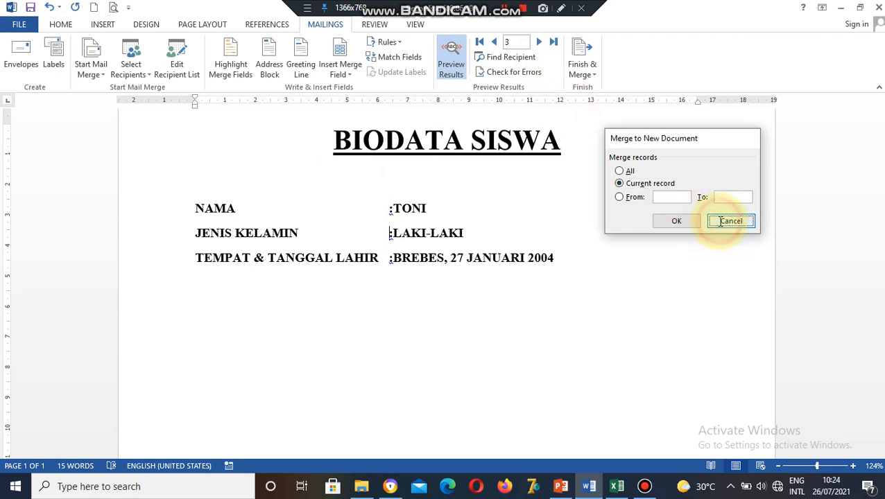
left_click(731, 221)
left_click(538, 42)
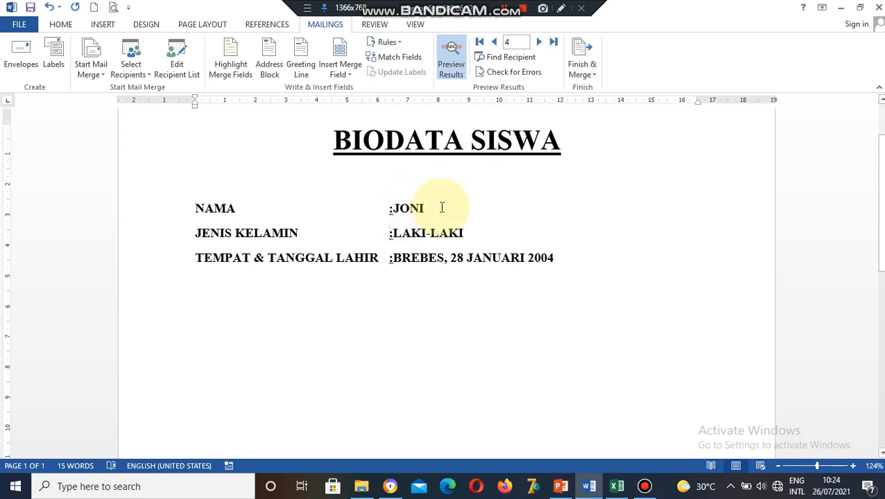
left_click(577, 66)
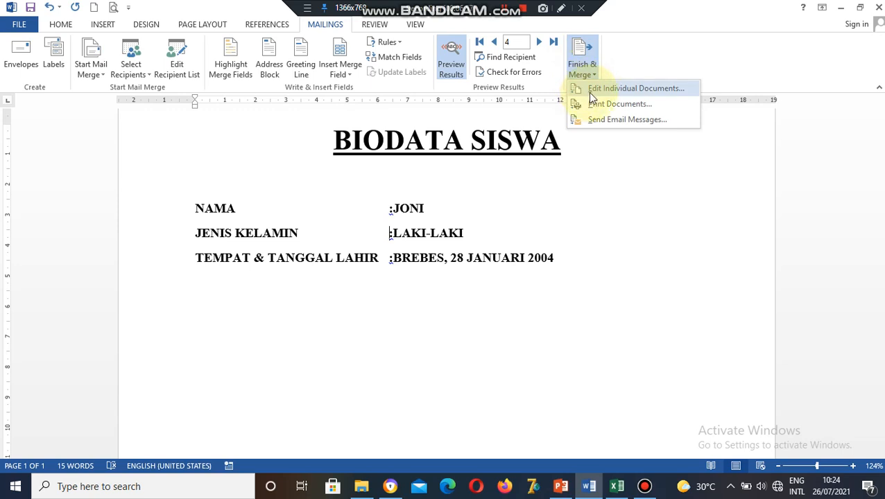
left_click(590, 93)
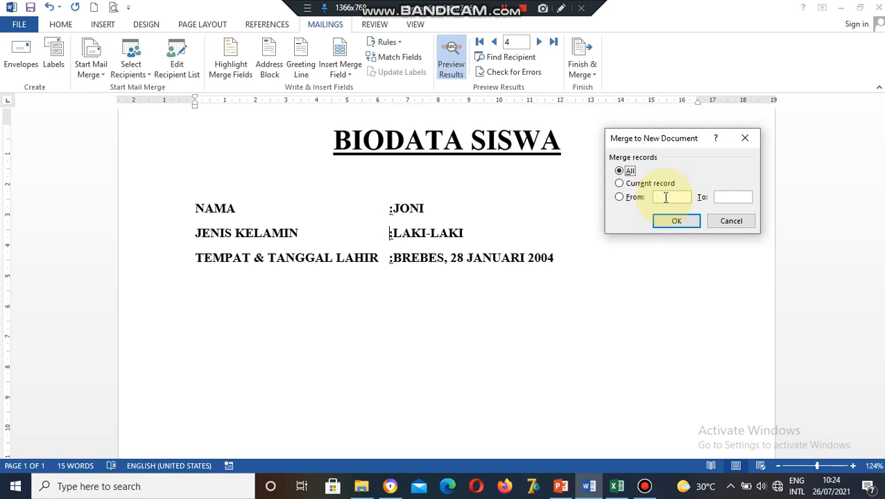
left_click(664, 197)
left_click(637, 198)
left_click(667, 197)
type("1")
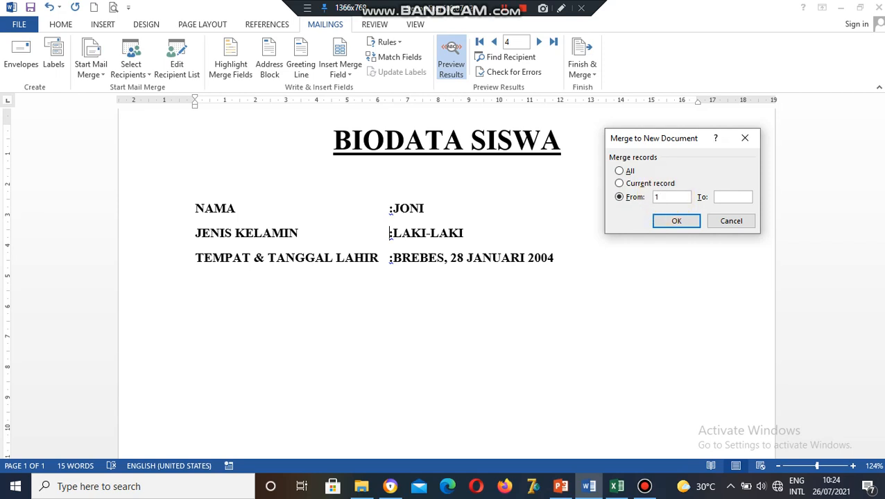
left_click(722, 198)
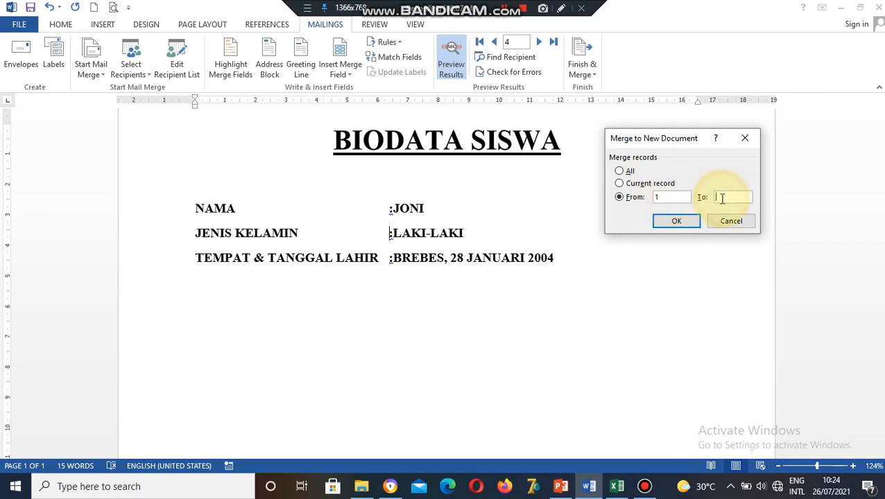
type("4")
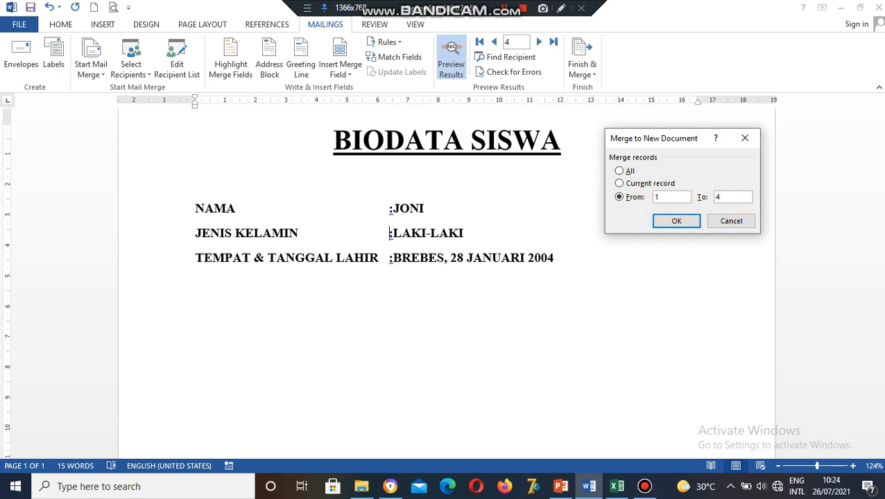
left_click(659, 197)
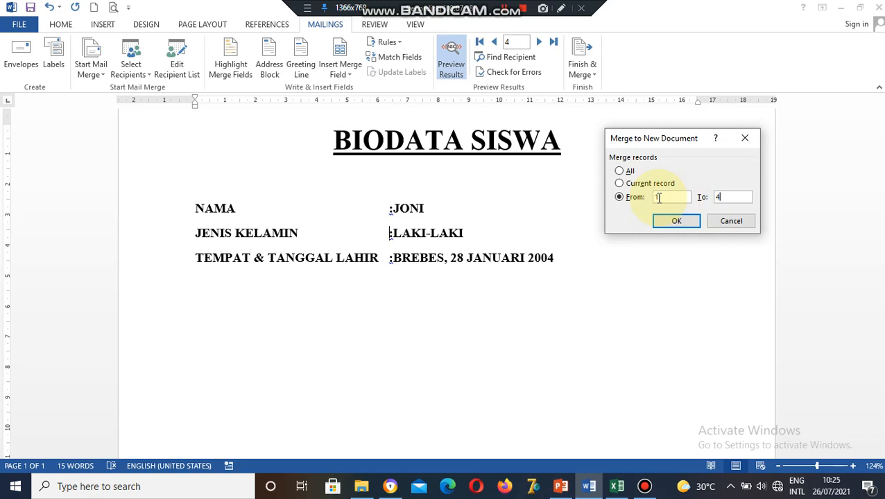
left_click(735, 222)
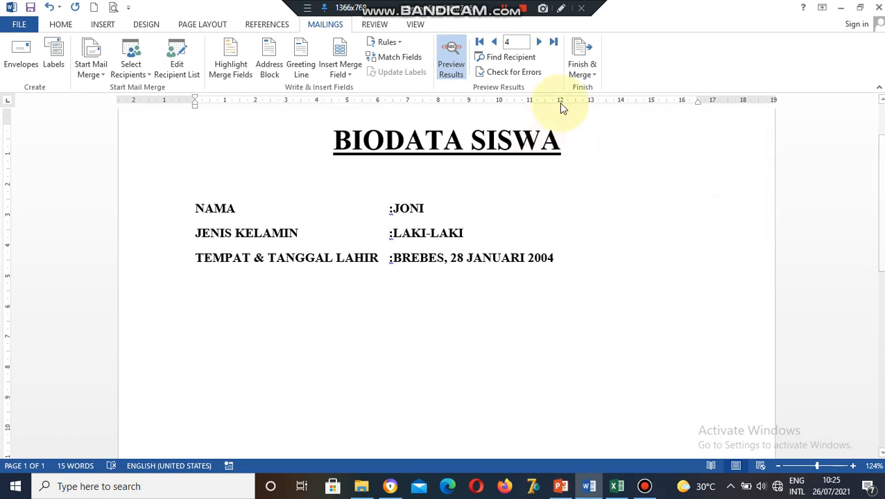
left_click(591, 78)
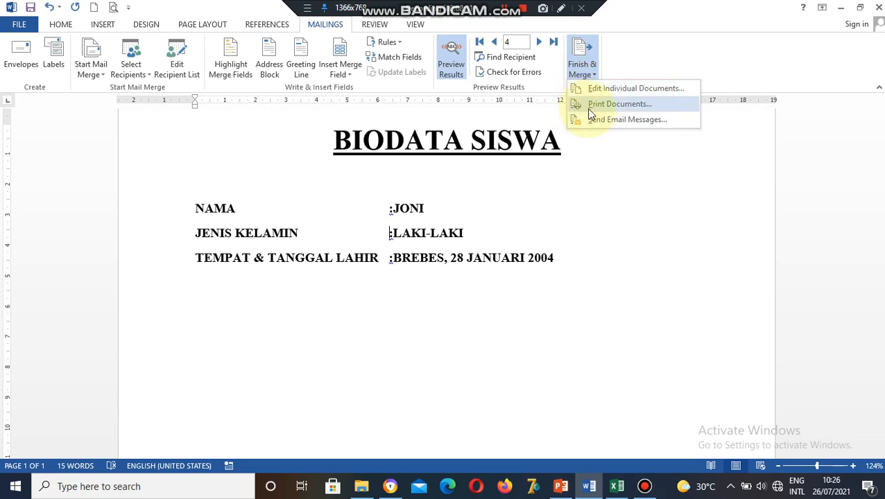
left_click(608, 105)
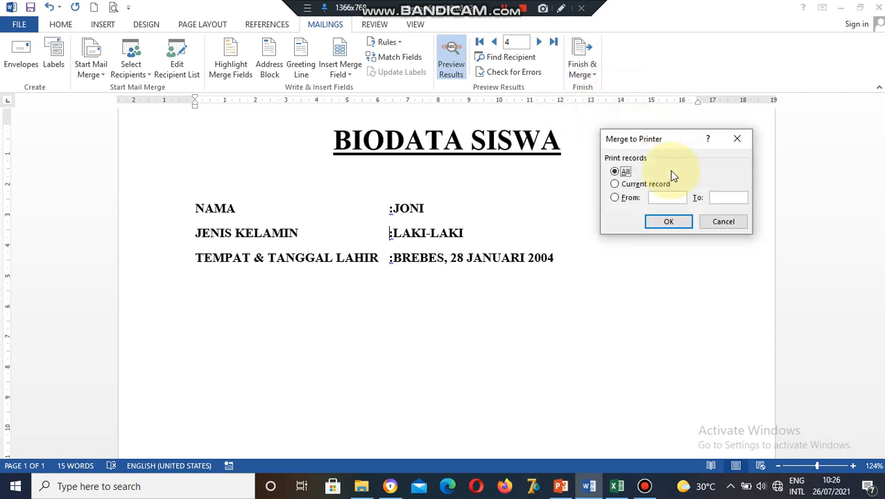
mouse_move(663, 139)
left_mouse_down()
mouse_move(696, 135)
mouse_move(666, 127)
left_mouse_up()
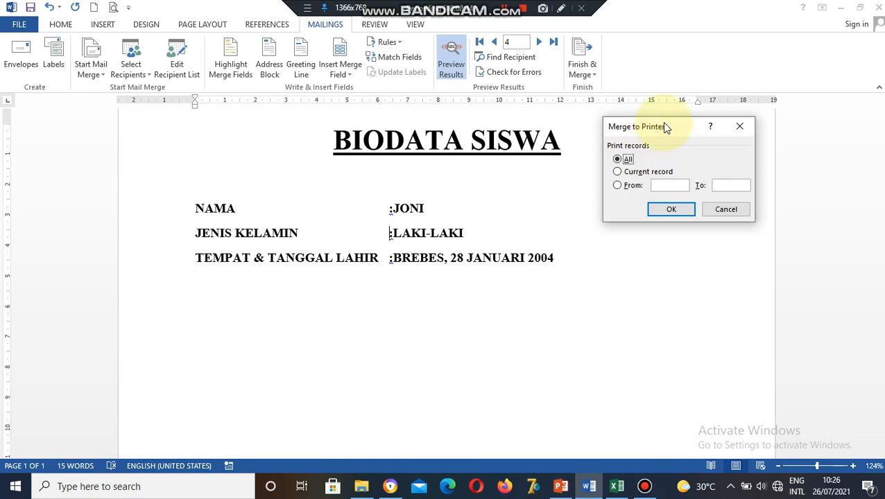
left_click(618, 173)
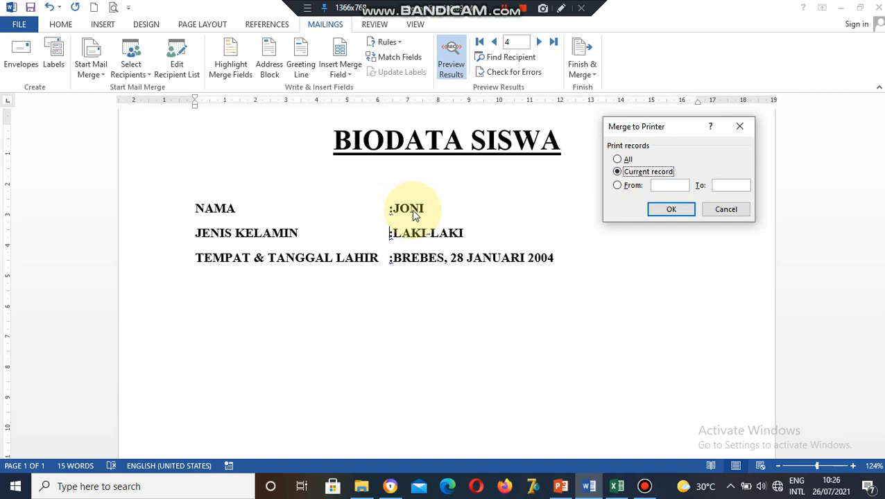
left_click(618, 186)
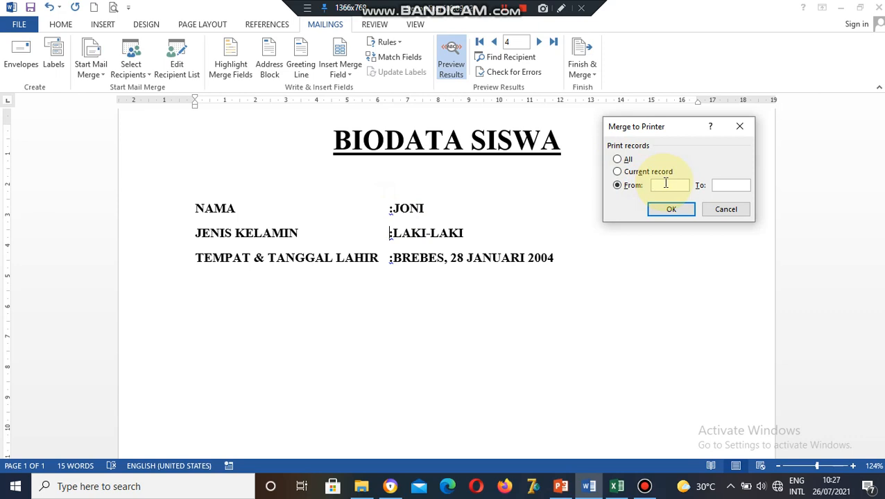
type("2")
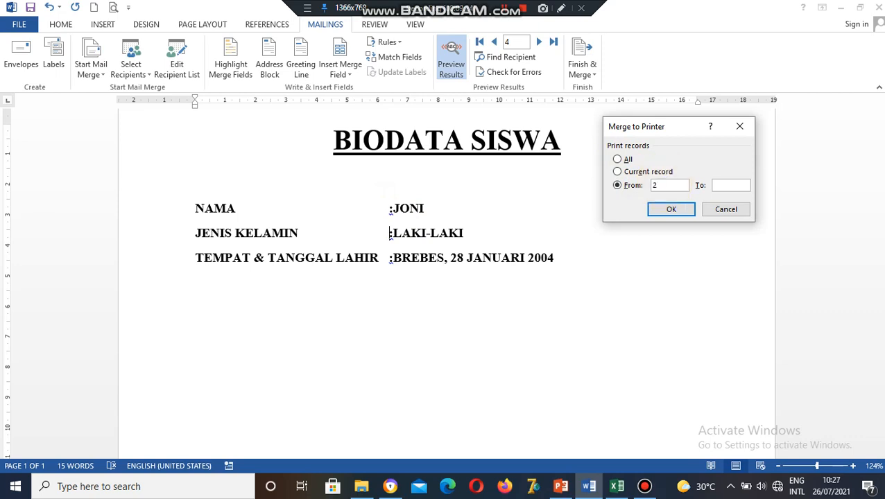
left_click(727, 183)
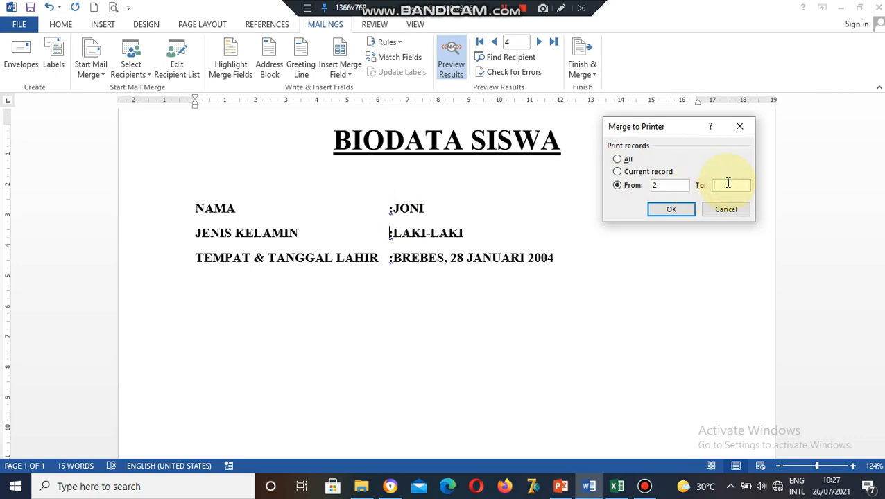
type("4")
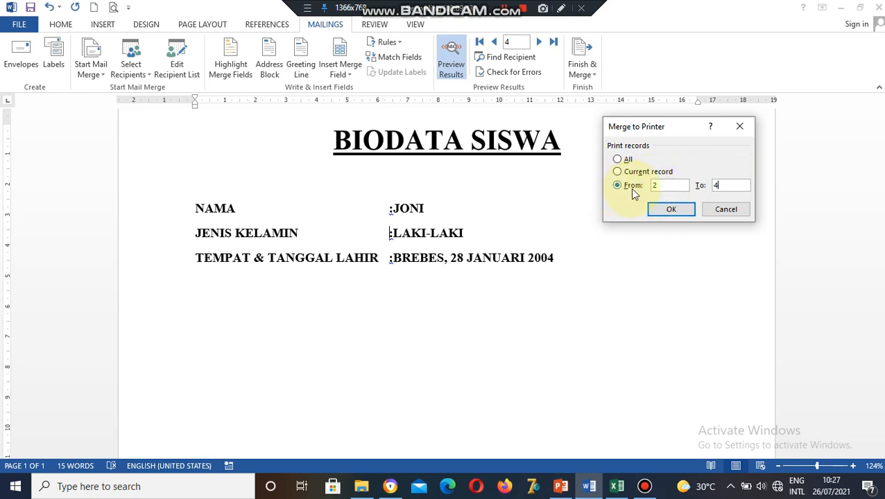
left_click(725, 210)
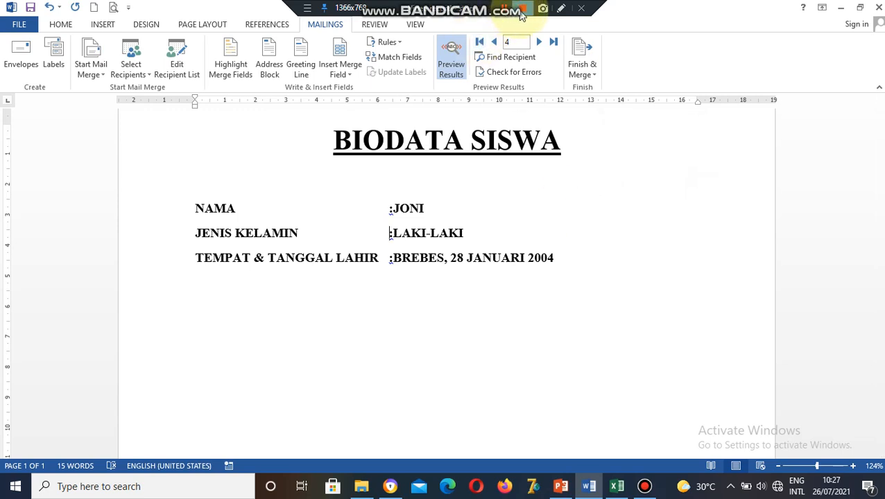
left_click(506, 12)
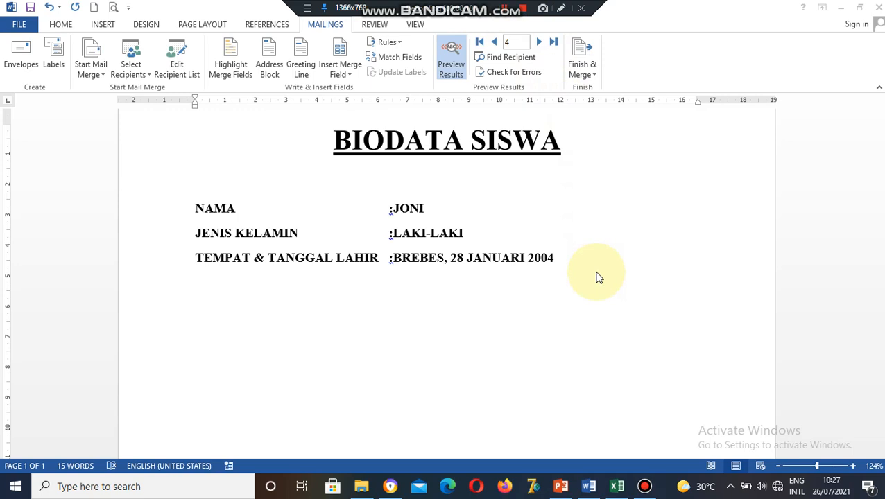
Enter 6, susi and PEREMUAN in cells A7 to C7 for the sixth student.
left_click(616, 486)
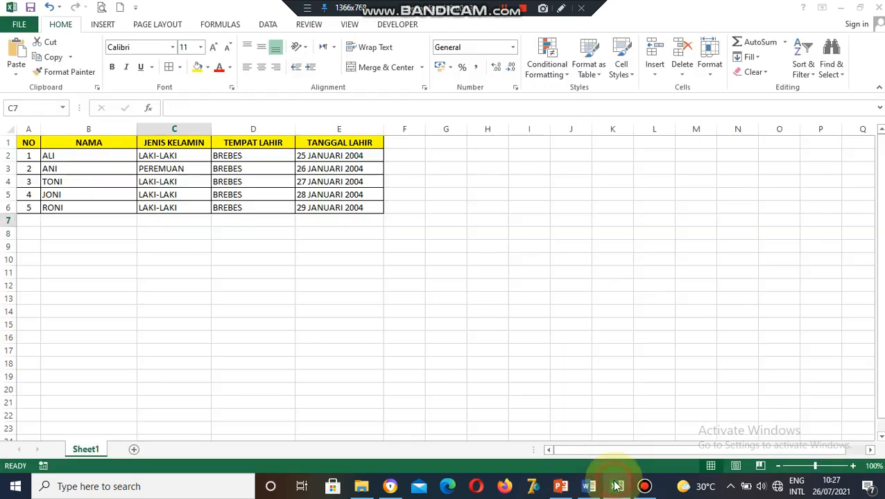
left_click(31, 220)
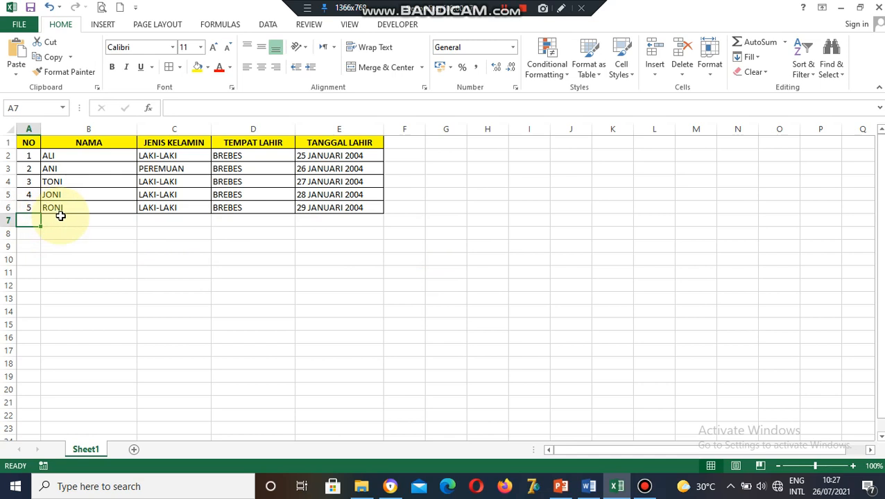
type("6")
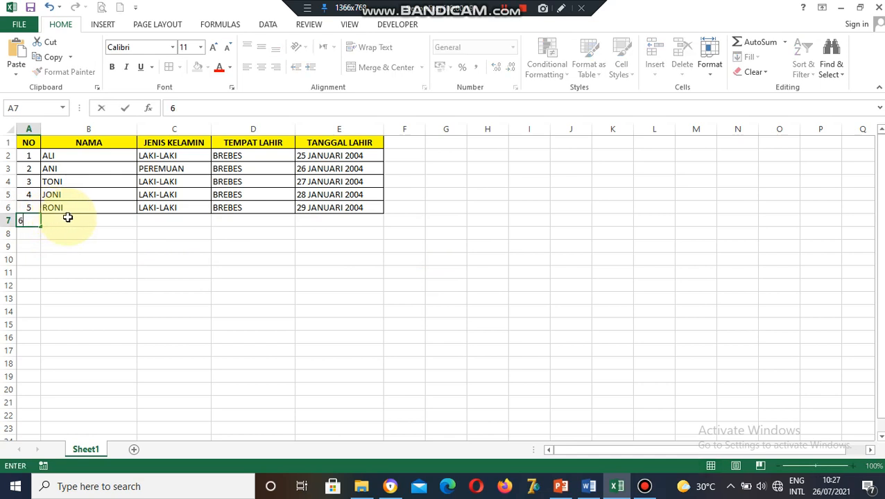
left_click(67, 217)
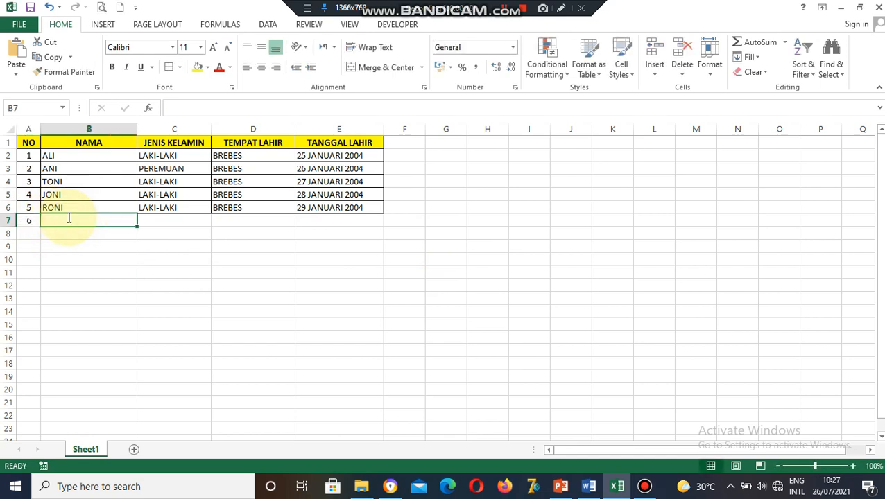
type("susi")
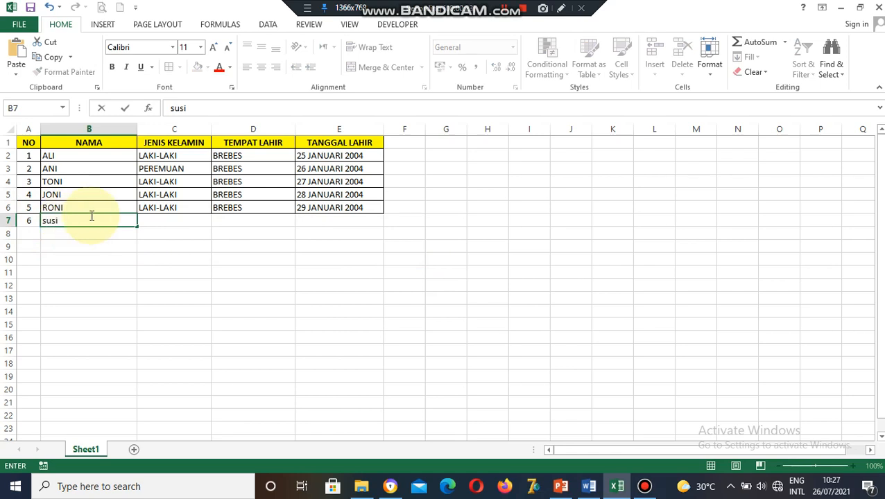
left_click(189, 219)
type("p")
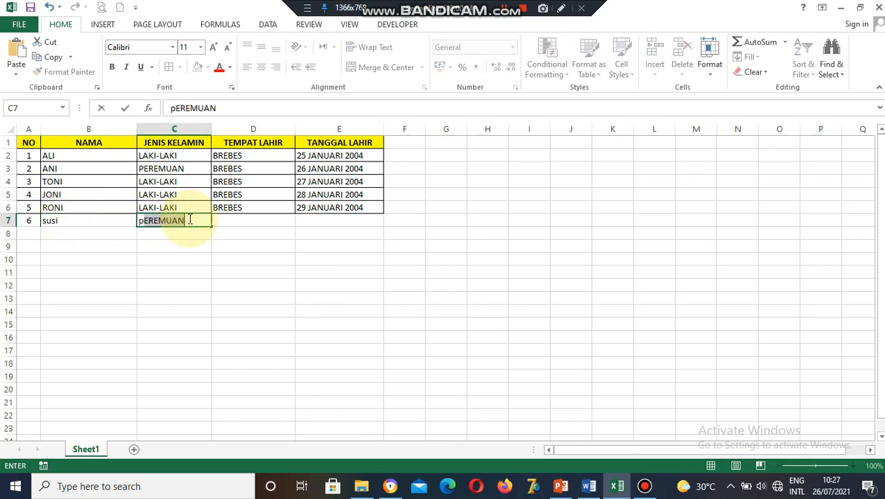
left_click(243, 220)
Fill BREBES and 30 JANUARI 2004 down into D7 and E7, then select row 7.
left_click(264, 207)
left_click_drag(295, 214, 295, 222)
left_click(349, 212)
left_click_drag(381, 215, 378, 226)
left_click_drag(374, 224, 23, 224)
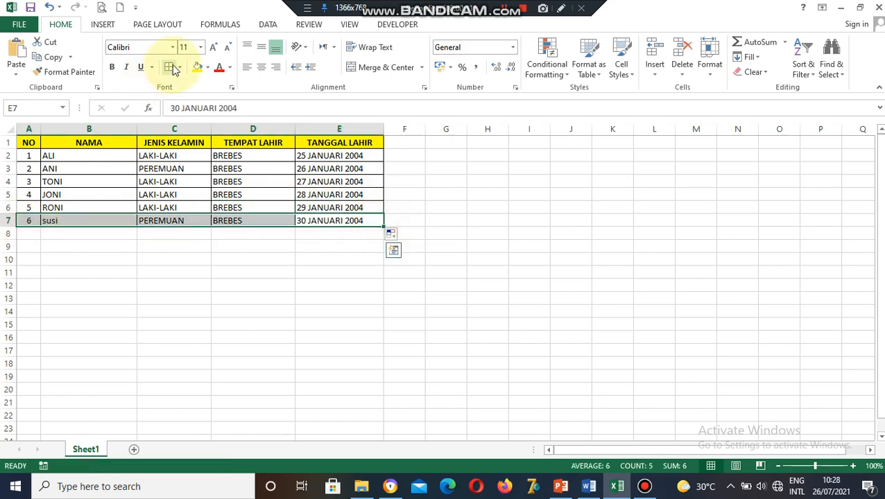
left_click(237, 297)
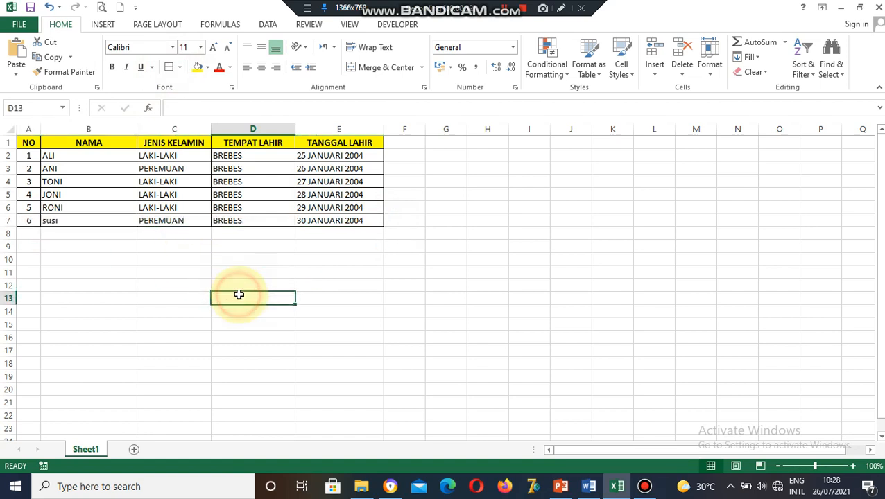
left_click(28, 209)
left_click(9, 221)
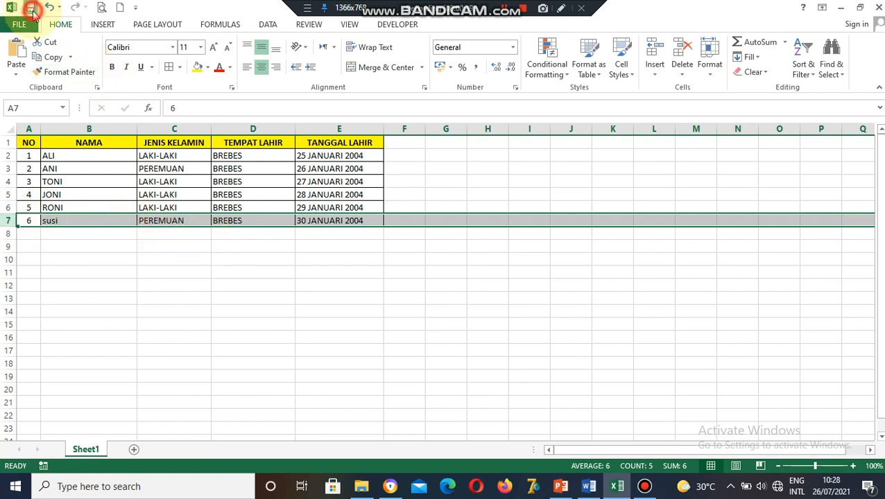
left_click(446, 296)
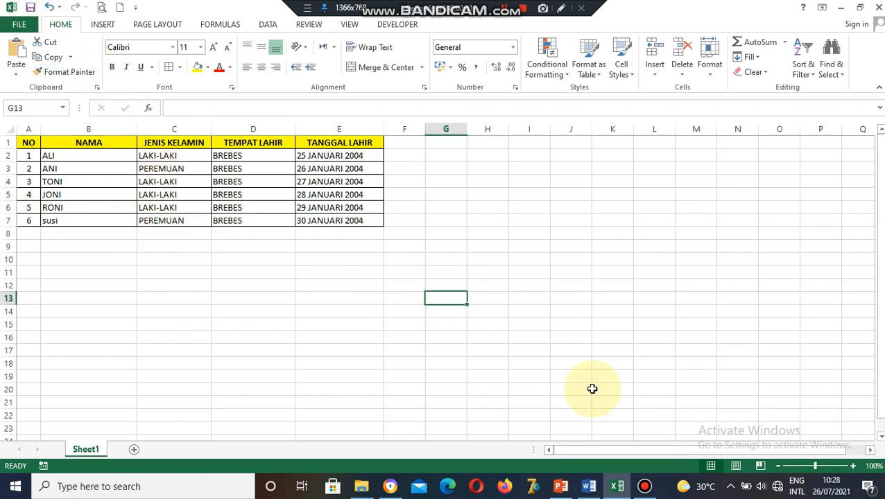
mouse_move(594, 488)
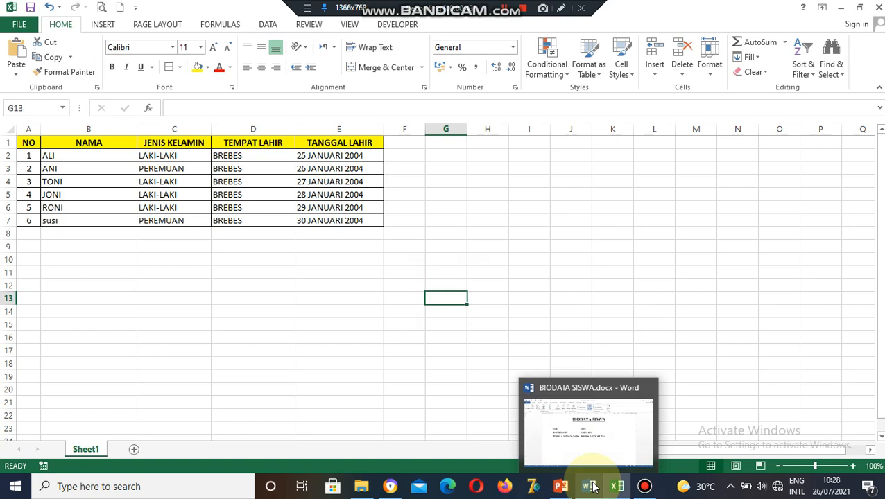
Bring the BIODATA SISWA document forward and step the merge preview back and forth through records 1–5, ending on ALI.
left_click(593, 487)
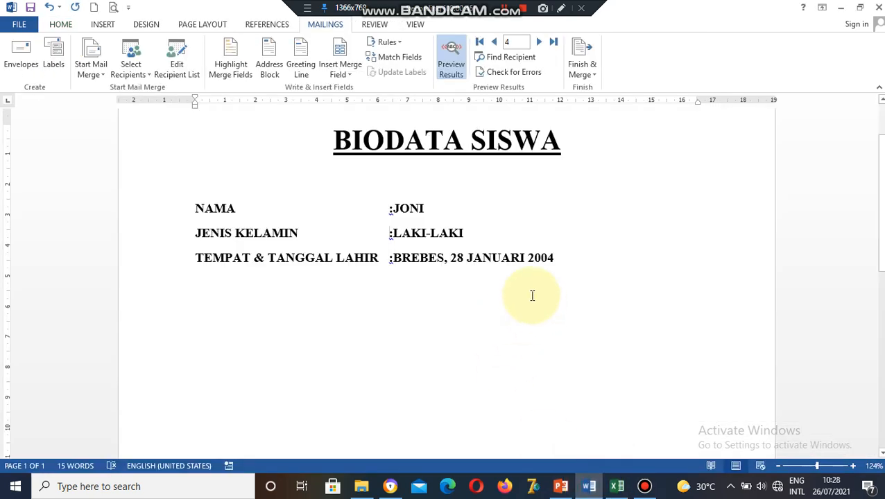
left_click(539, 42)
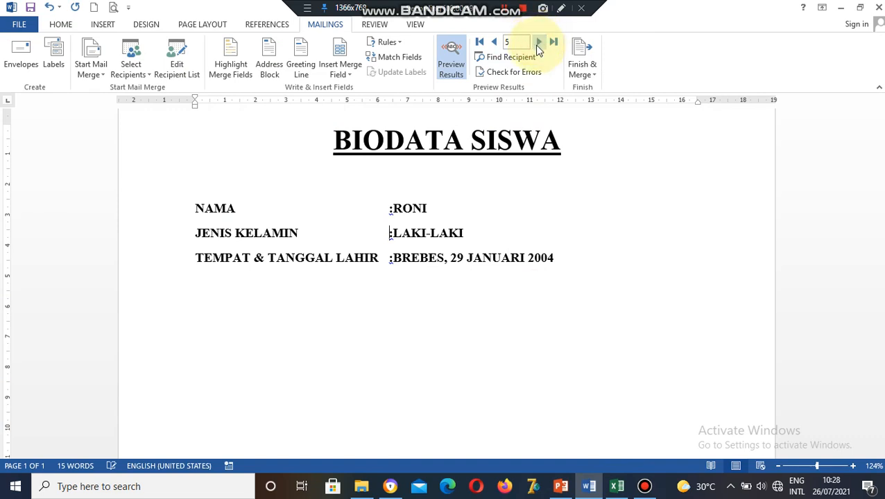
left_click(495, 42)
left_click(495, 42)
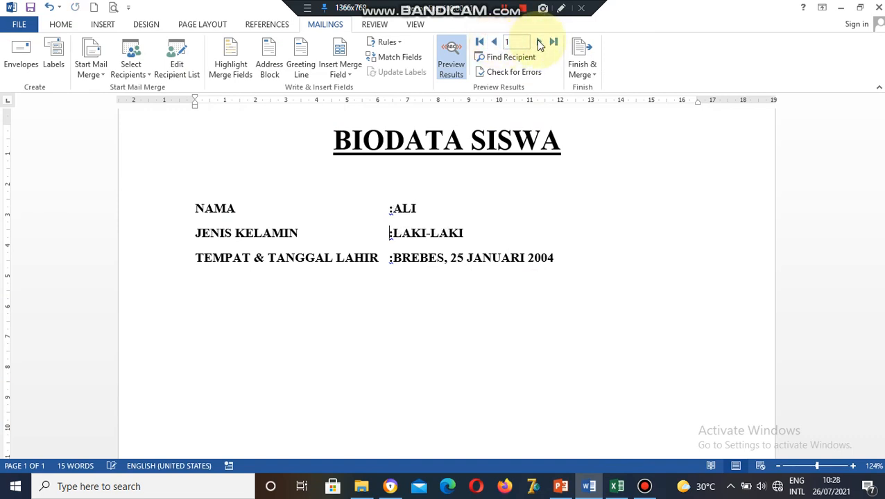
left_click(539, 42)
left_click(539, 43)
left_click(539, 42)
left_click(539, 42)
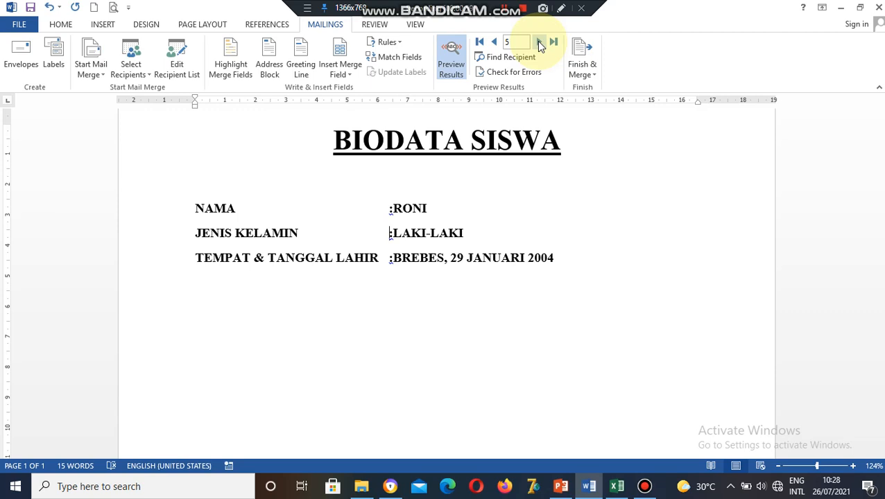
left_click(493, 42)
left_click(493, 43)
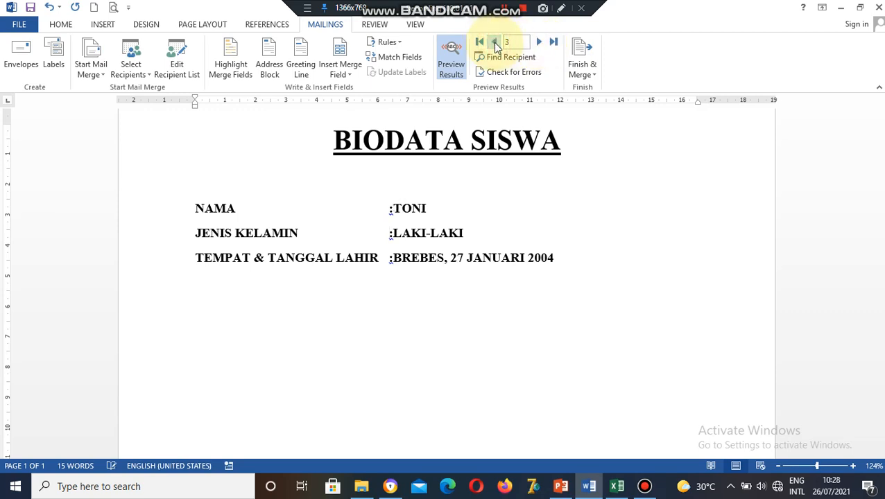
left_click(494, 42)
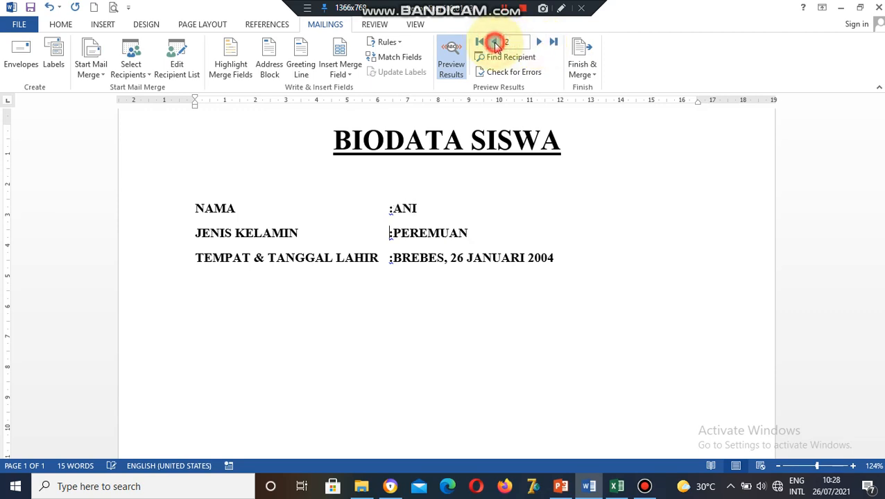
left_click(493, 42)
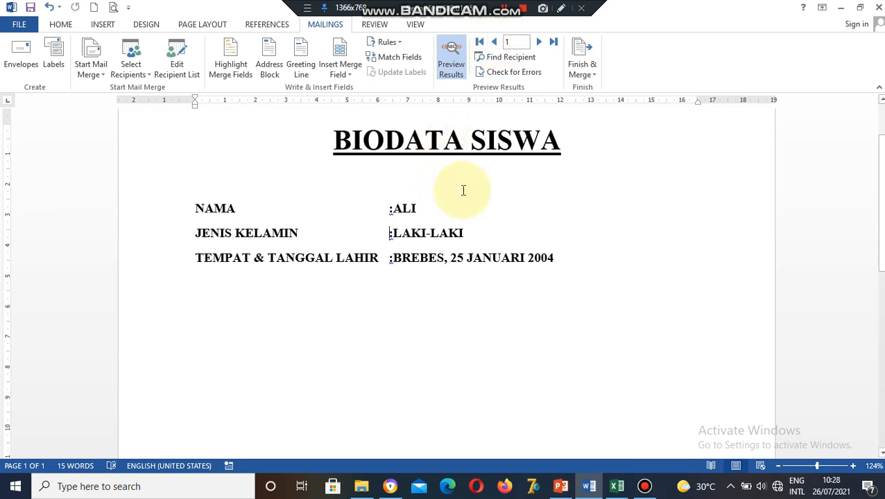
Reload the recipient list from data.xlsx in Edit Recipient List and confirm with OK.
left_click(181, 77)
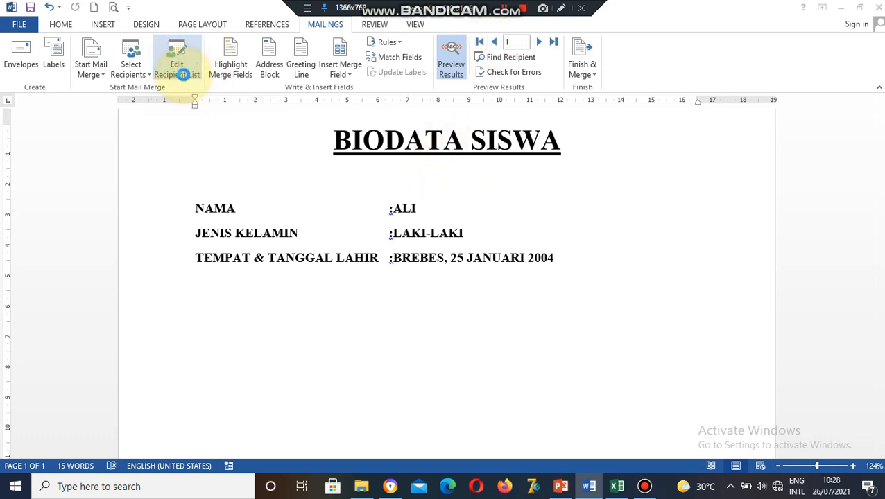
left_click_drag(387, 88, 473, 90)
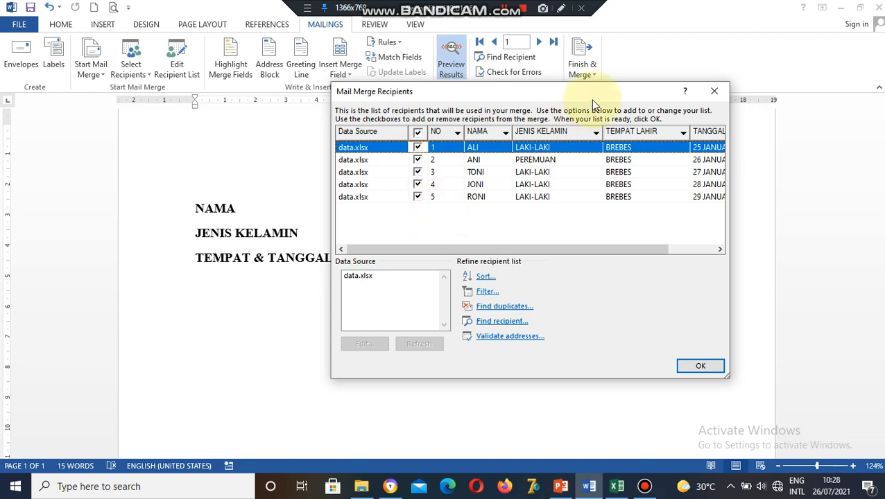
left_click_drag(570, 92, 499, 80)
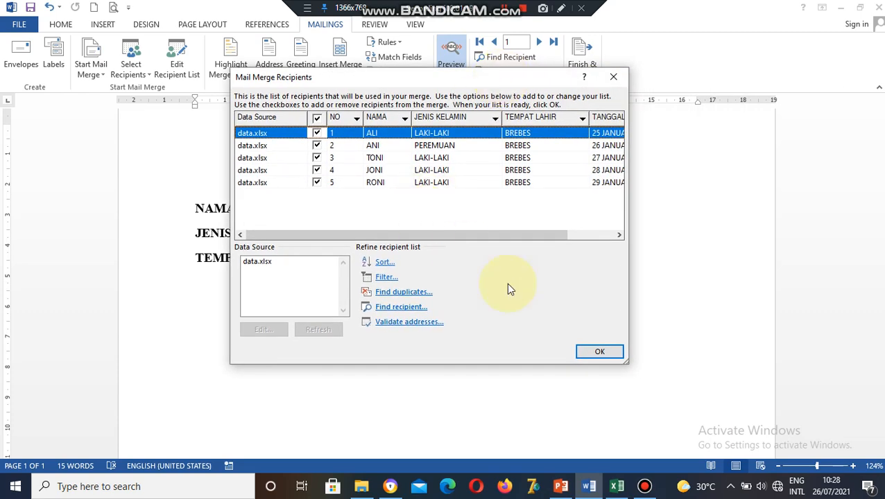
left_click(265, 262)
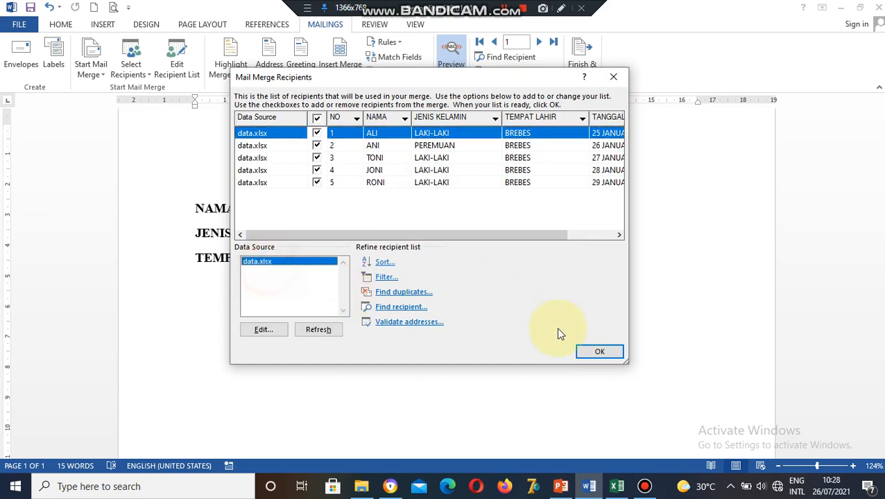
left_click(583, 355)
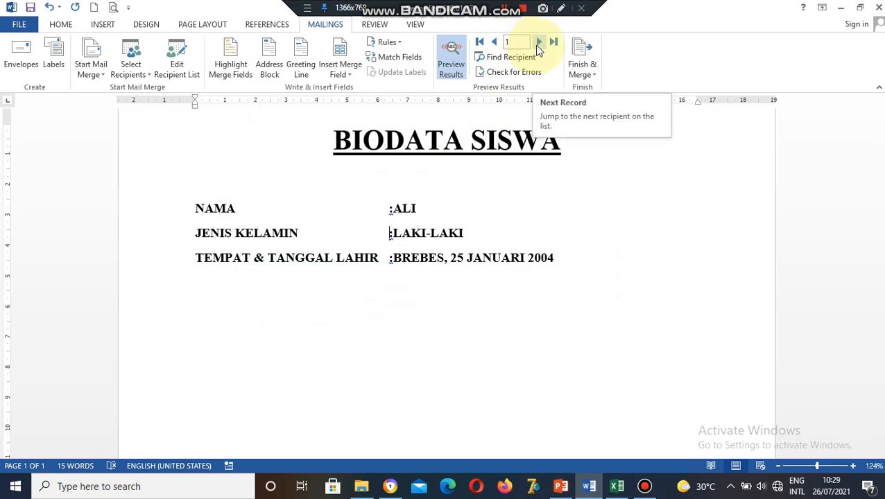
Advance the merge preview five records to the new sixth student, susi.
left_click(538, 44)
left_click(538, 45)
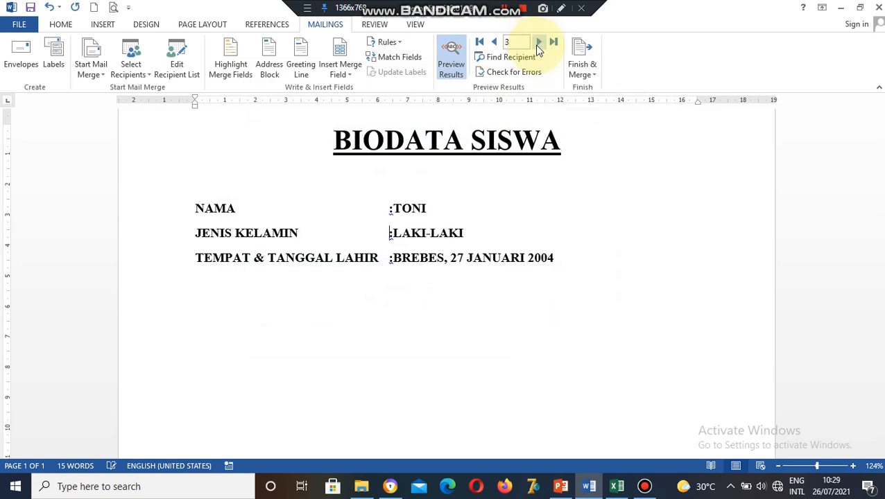
left_click(538, 44)
left_click(538, 43)
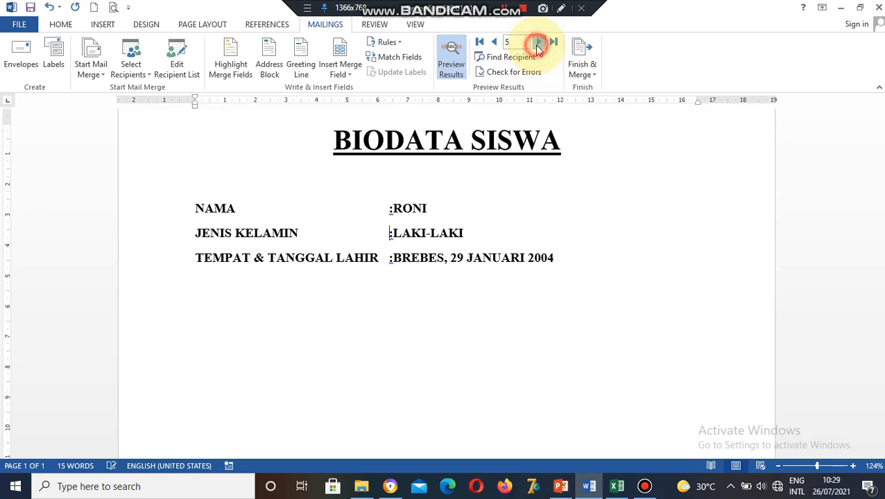
left_click(539, 43)
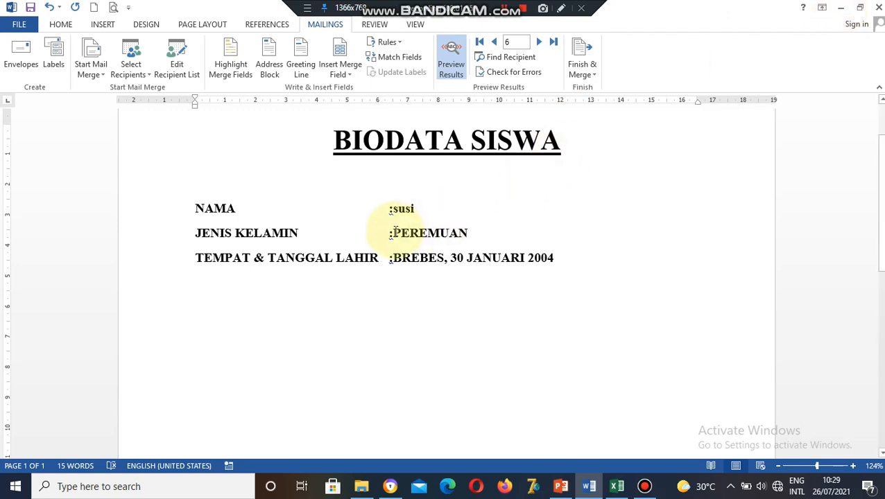
Check the merged PEREMUAN, susi and BREBES fields on record 6.
left_click(394, 233)
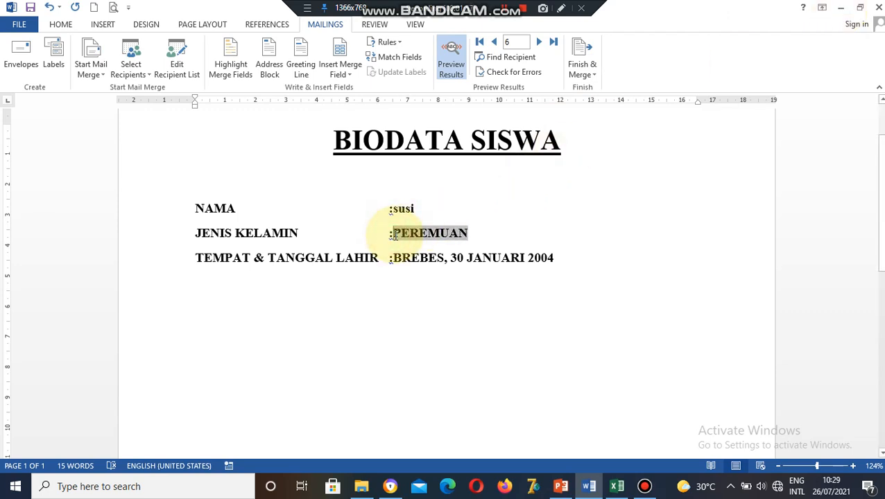
left_click(573, 256)
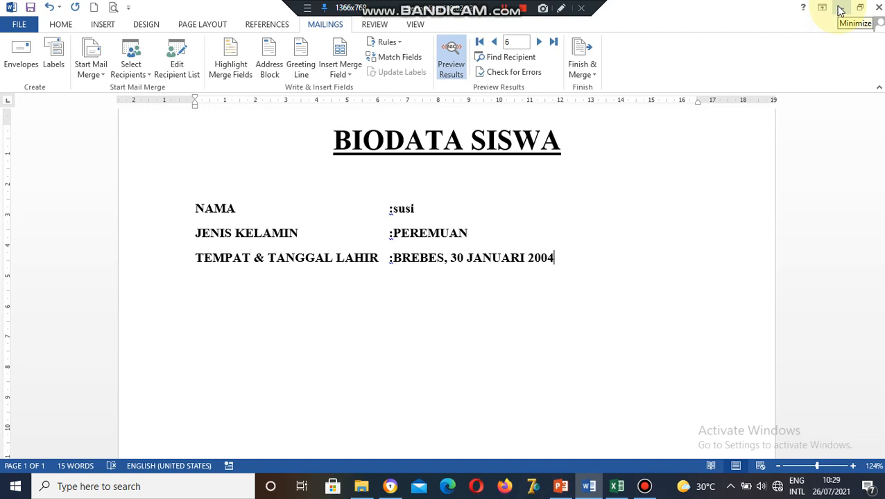
left_click(423, 209)
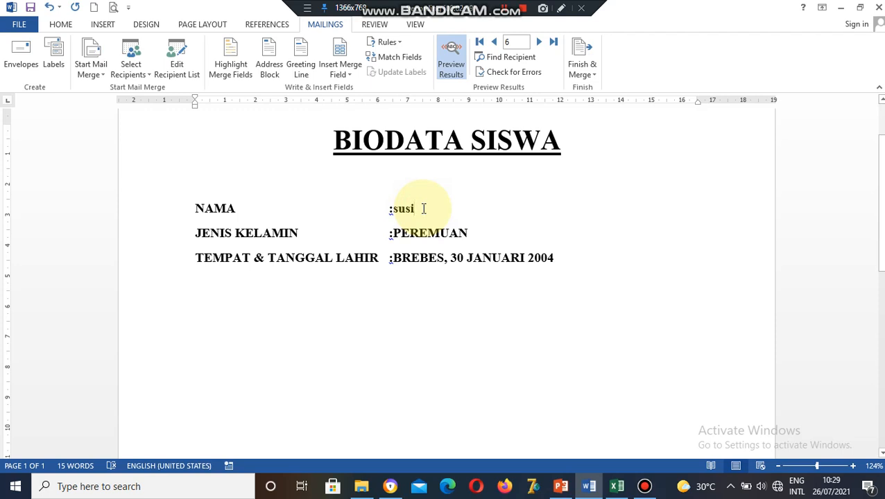
left_click(490, 231)
left_click(565, 258)
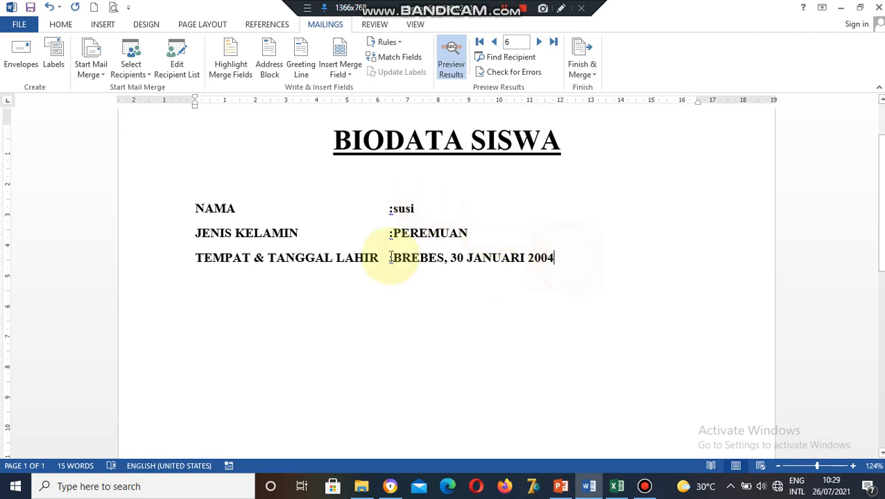
left_click(392, 258)
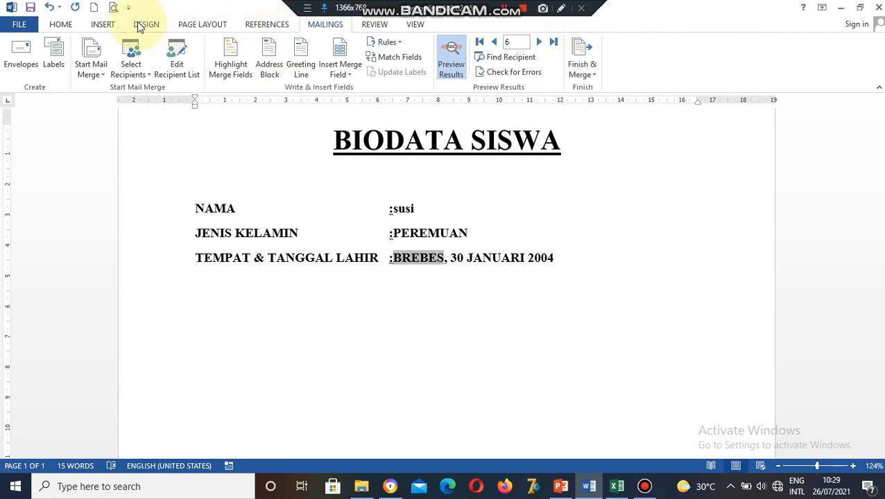
Switch to the Home tab and scroll down the document.
left_click(60, 25)
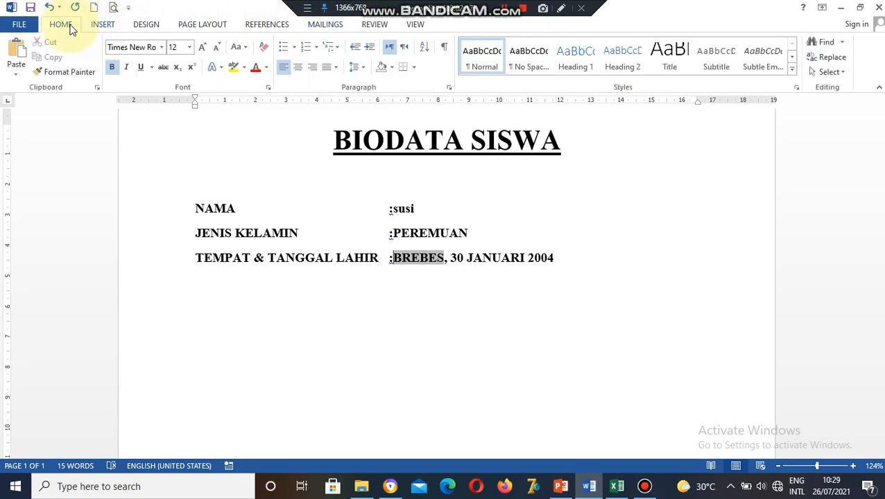
scroll(63, 27, "down", 1)
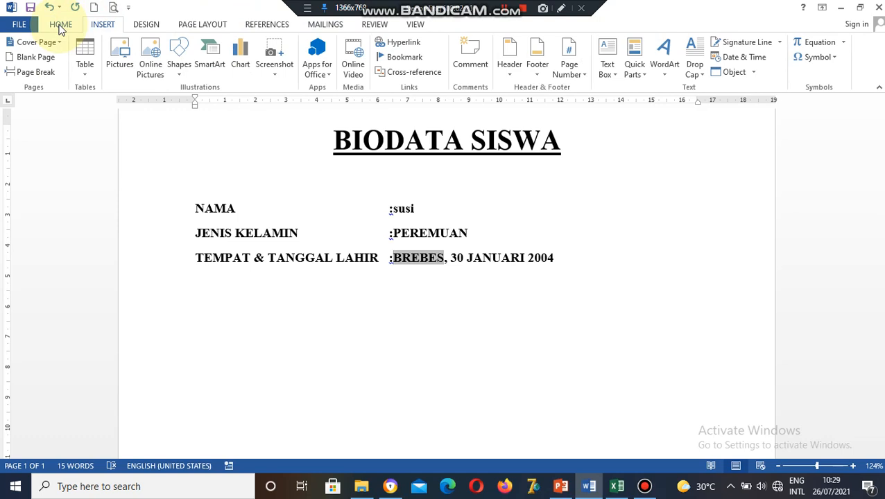
left_click(60, 25)
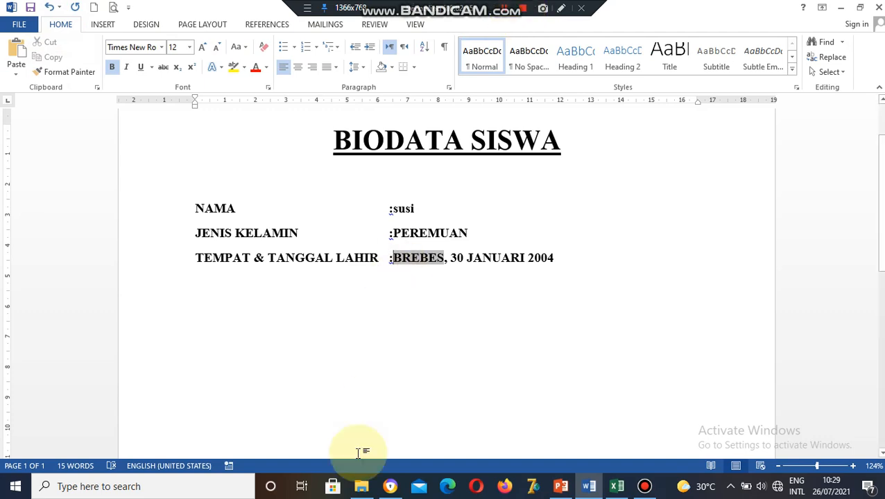
mouse_move(364, 492)
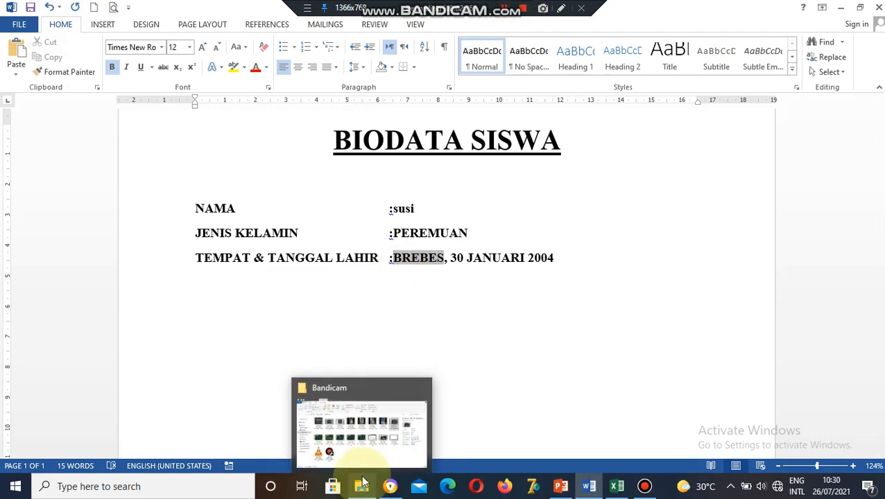